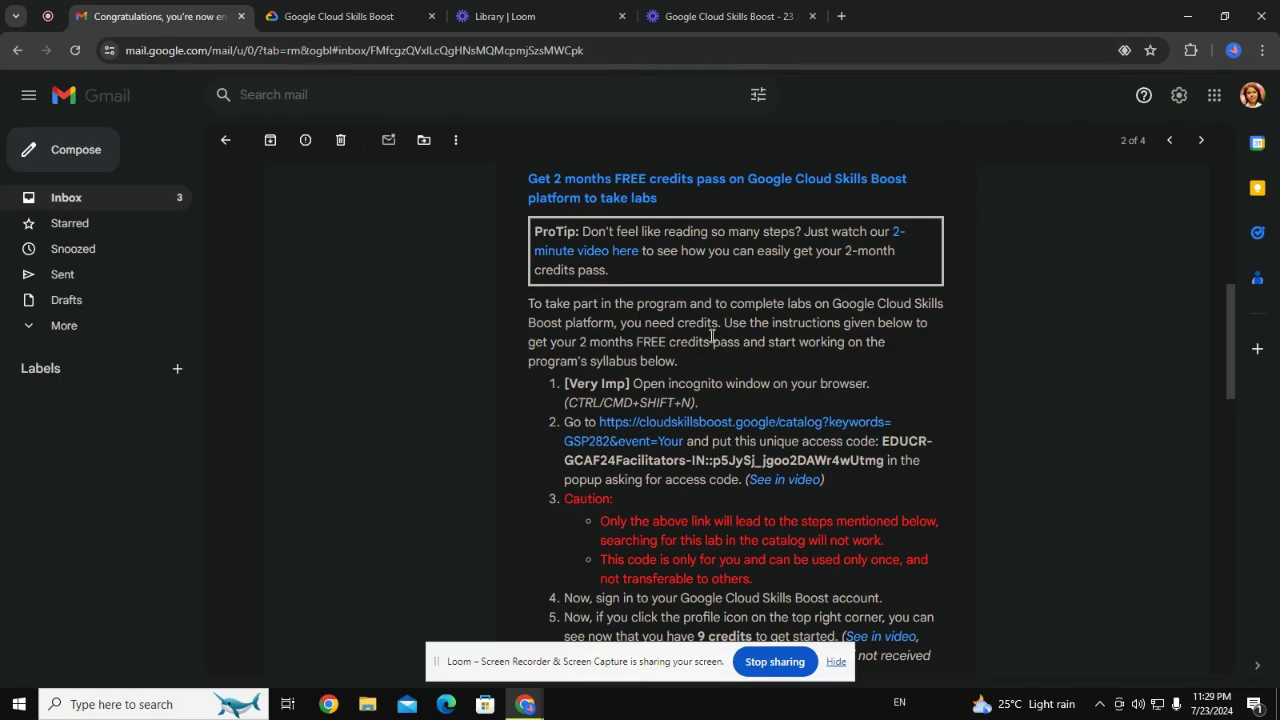
Open a new incognito window from the Chrome menu, then close it.
scroll(711, 338, "up", 4)
scroll(708, 342, "down", 1)
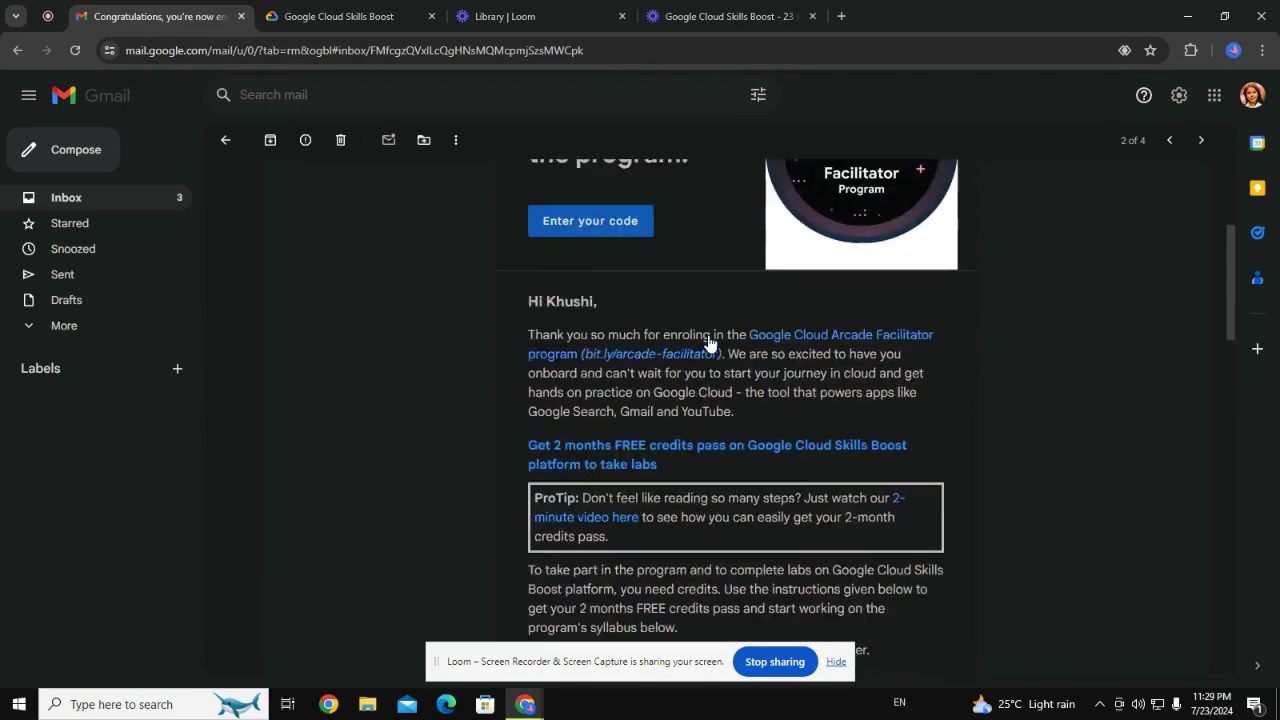
scroll(708, 342, "down", 4)
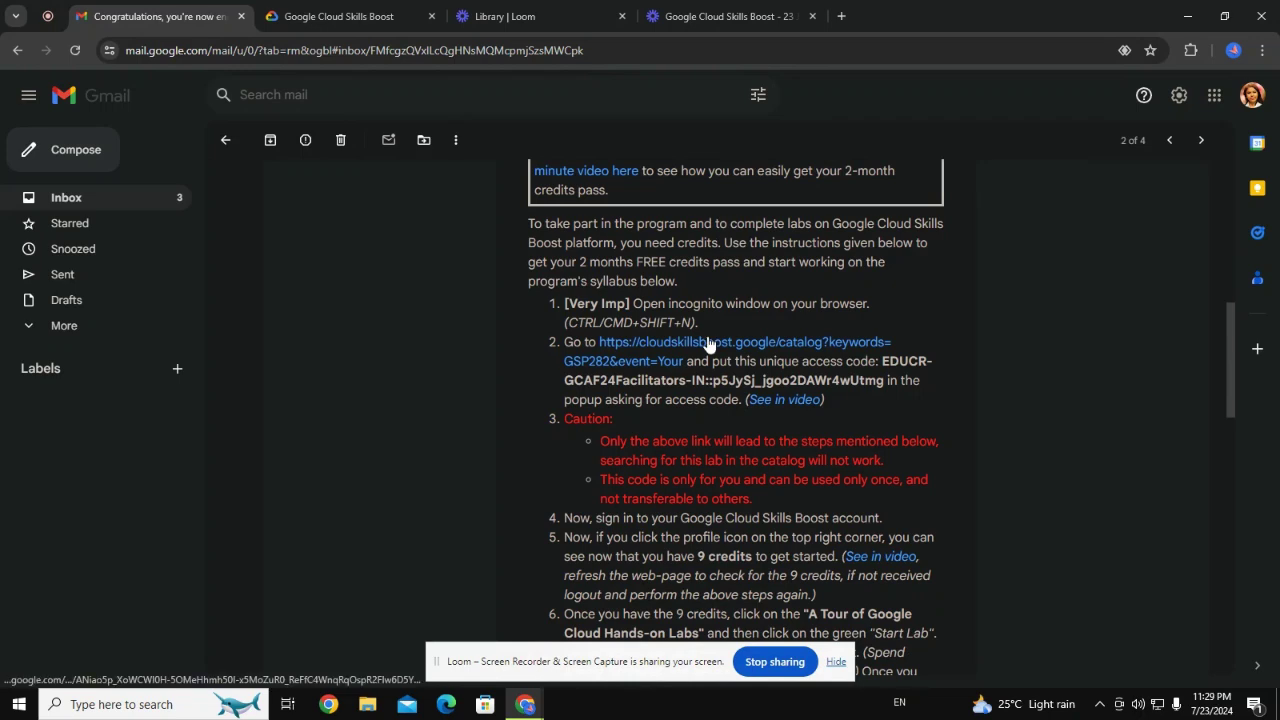
scroll(707, 338, "up", 2)
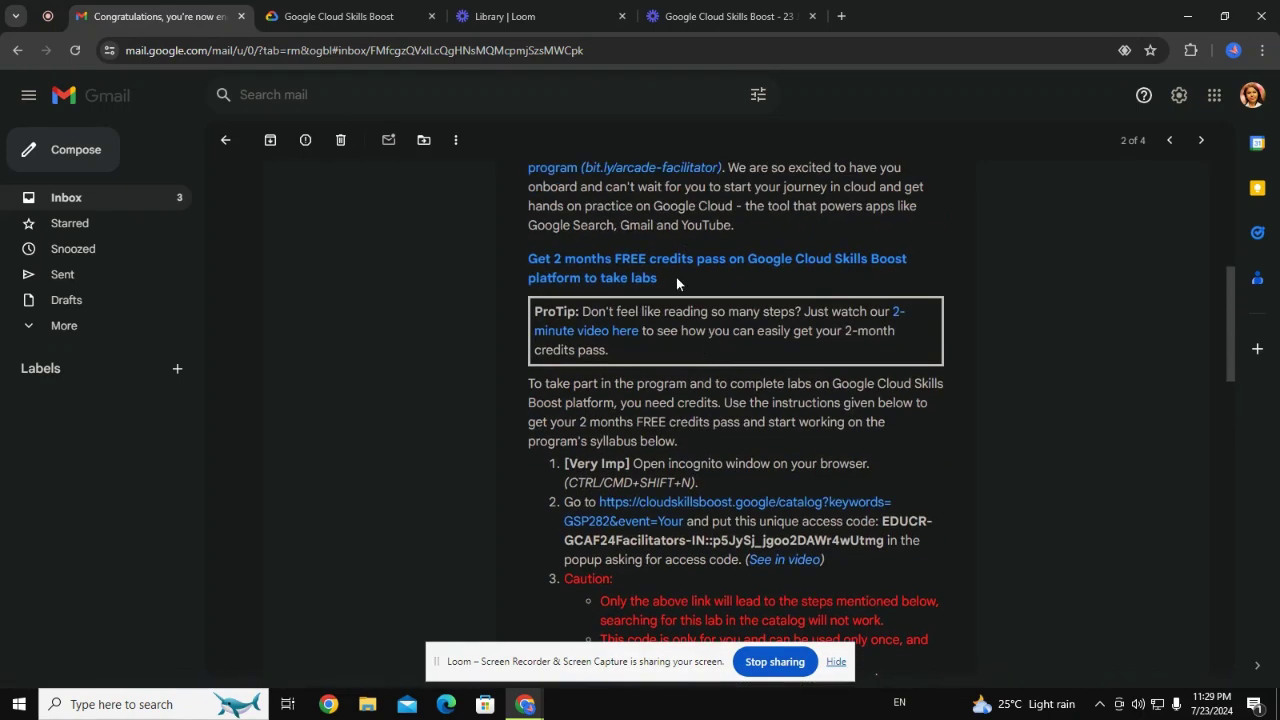
scroll(682, 288, "up", 2)
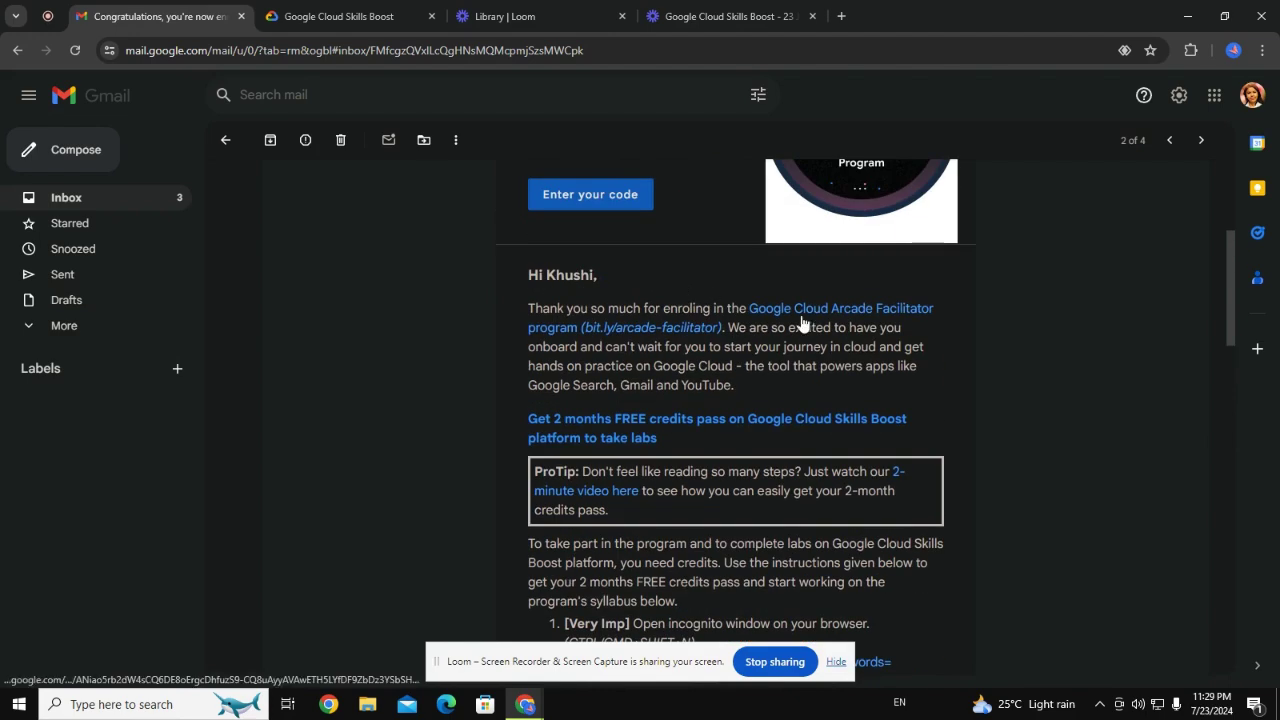
scroll(801, 323, "down", 3)
scroll(718, 347, "down", 1)
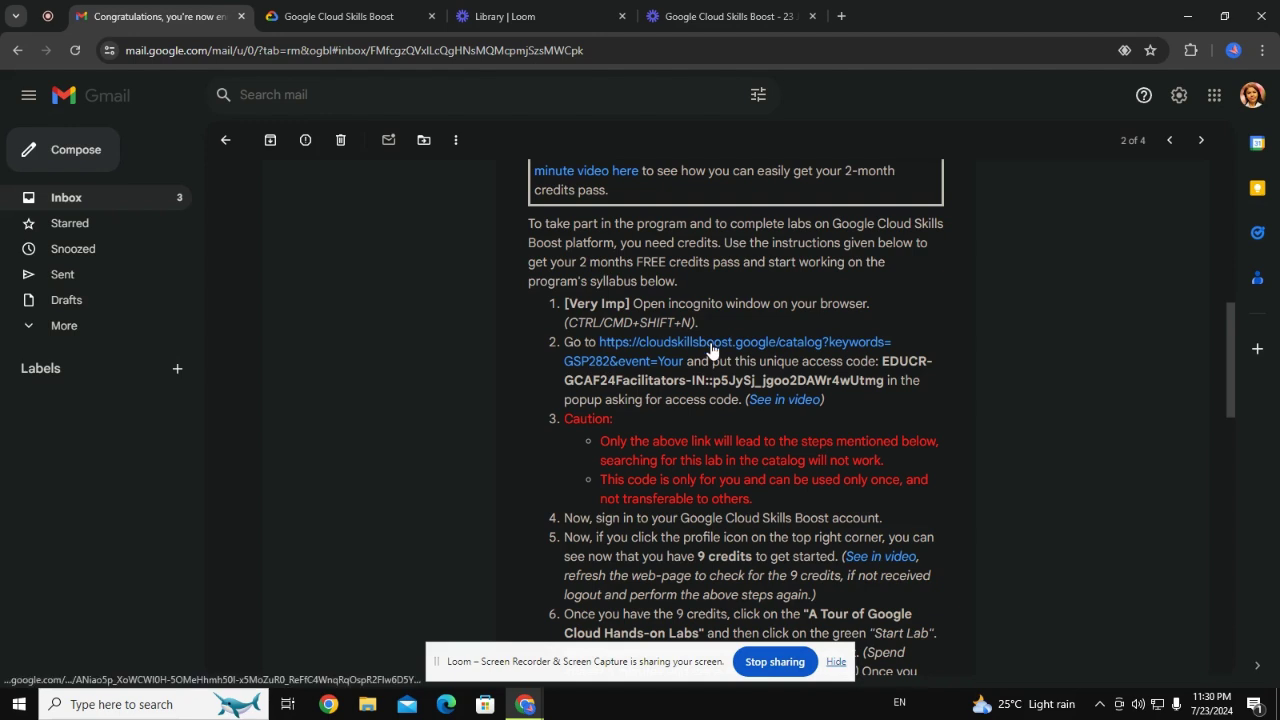
left_click(1263, 50)
left_click(1112, 124)
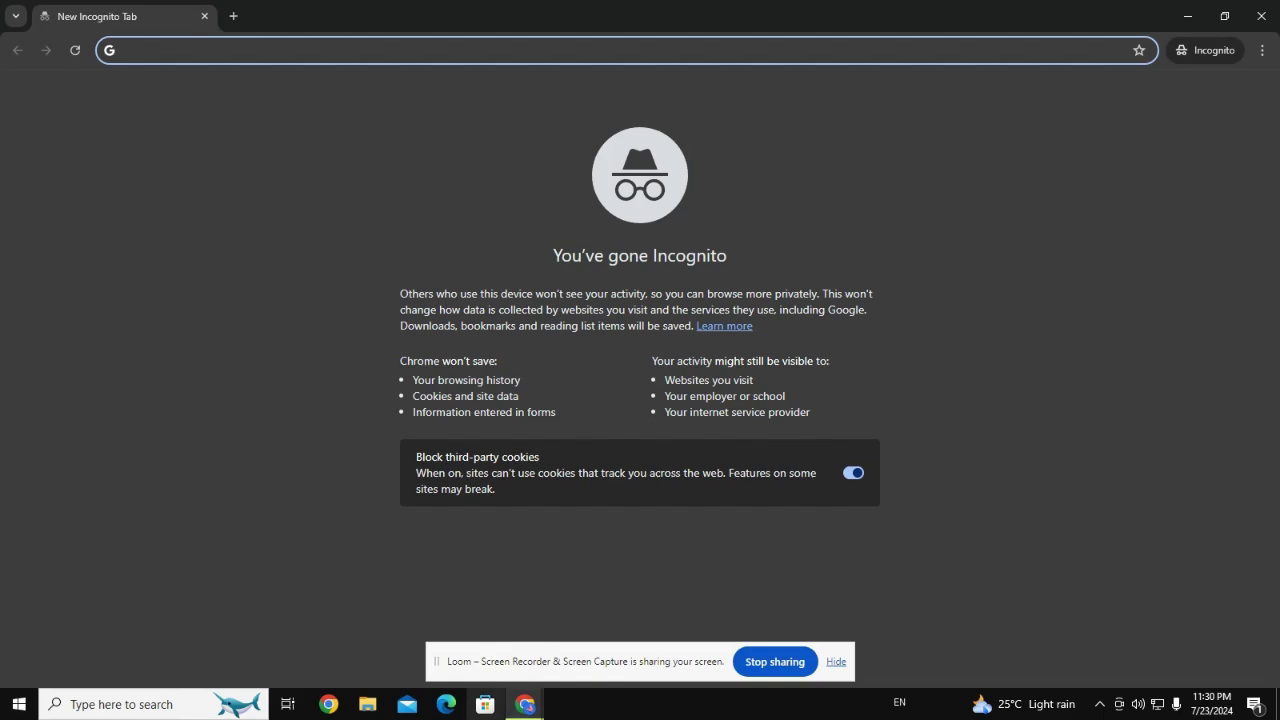
left_click(1270, 24)
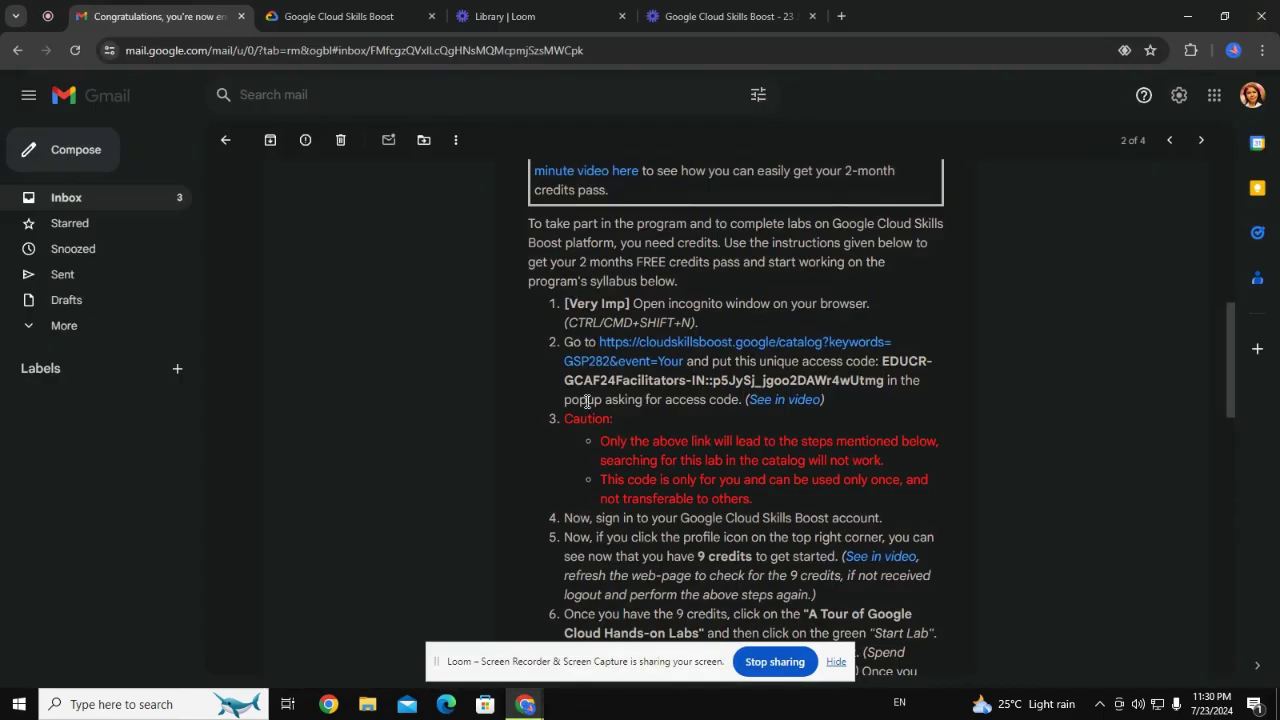
Copy the email's GSP282 catalog link address and close the signed-out Skills Boost tab.
right_click(665, 343)
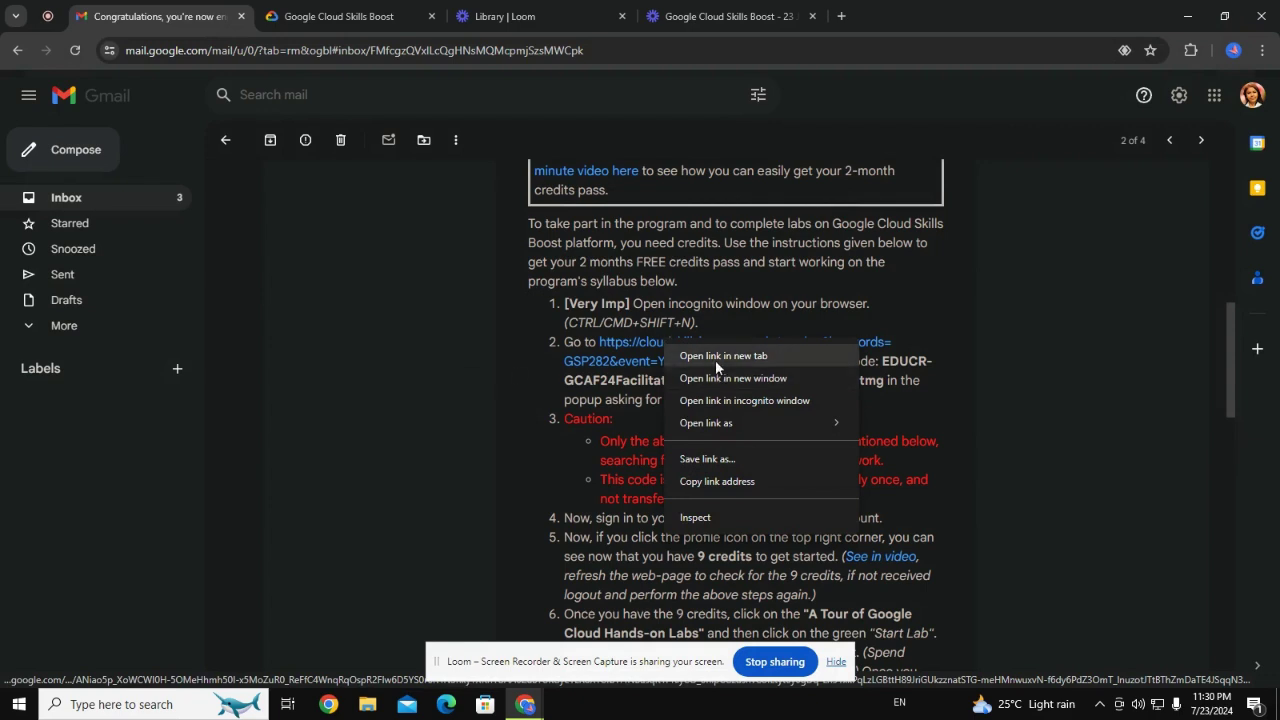
left_click(718, 481)
left_click(362, 18)
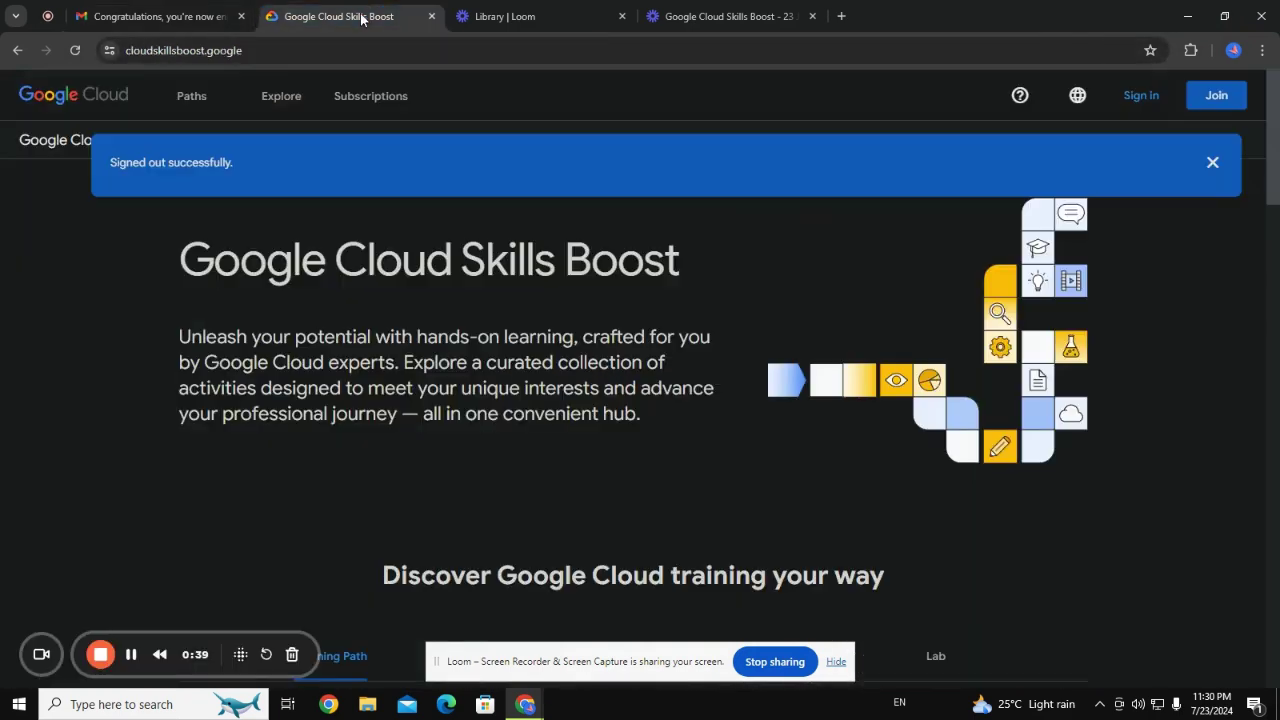
left_click(431, 16)
Paste and load the copied GSP282 catalog link in a new tab.
left_click(652, 17)
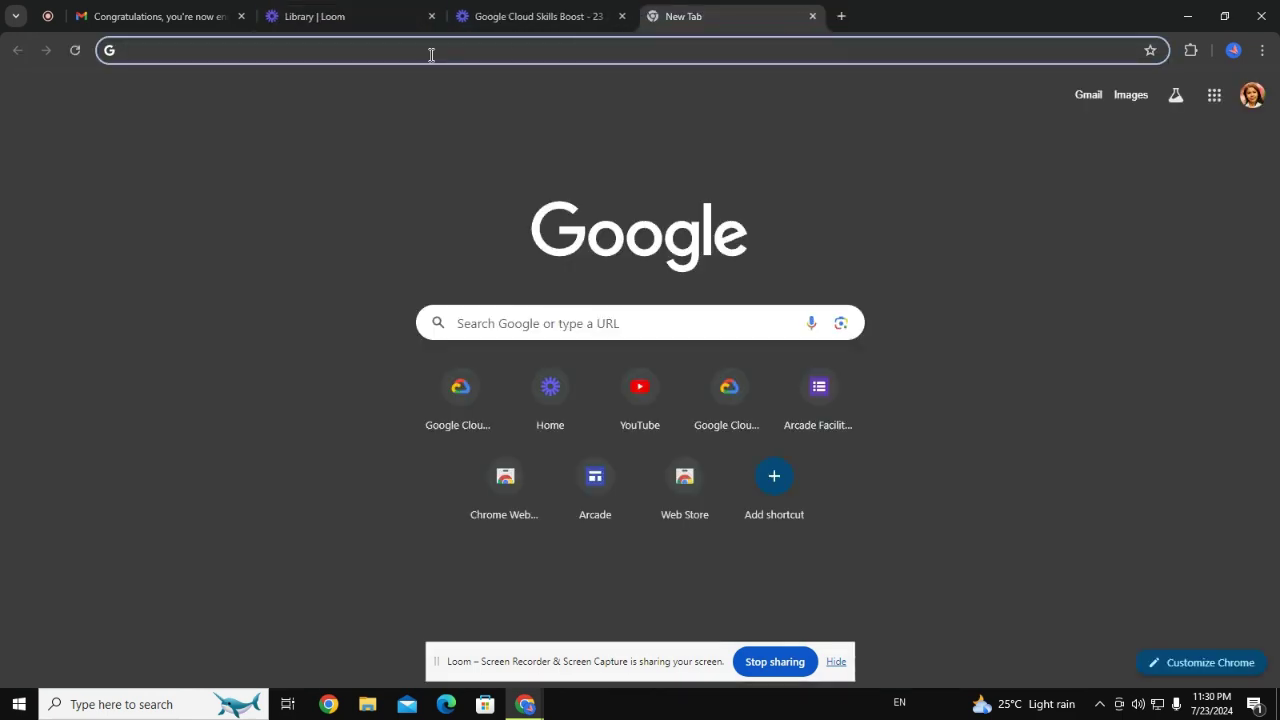
right_click(431, 52)
left_click(533, 212)
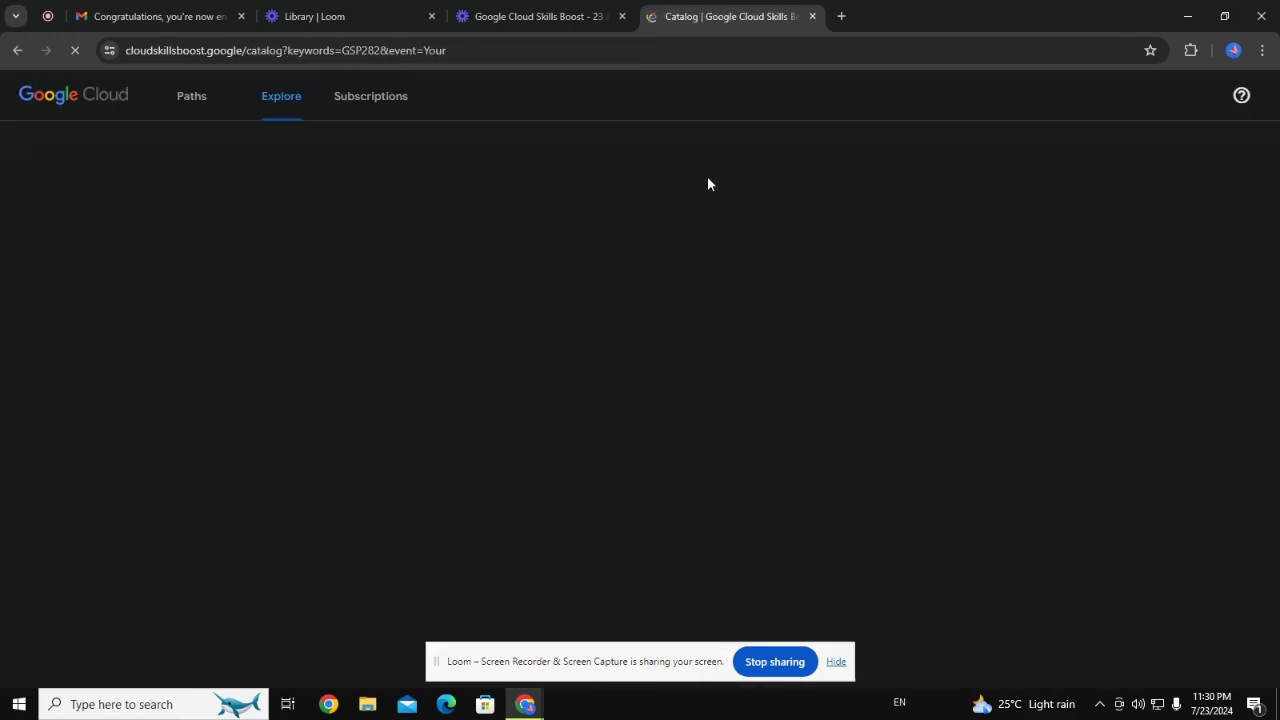
Copy the access code from the enrolment email into the Your Code field.
left_click(170, 16)
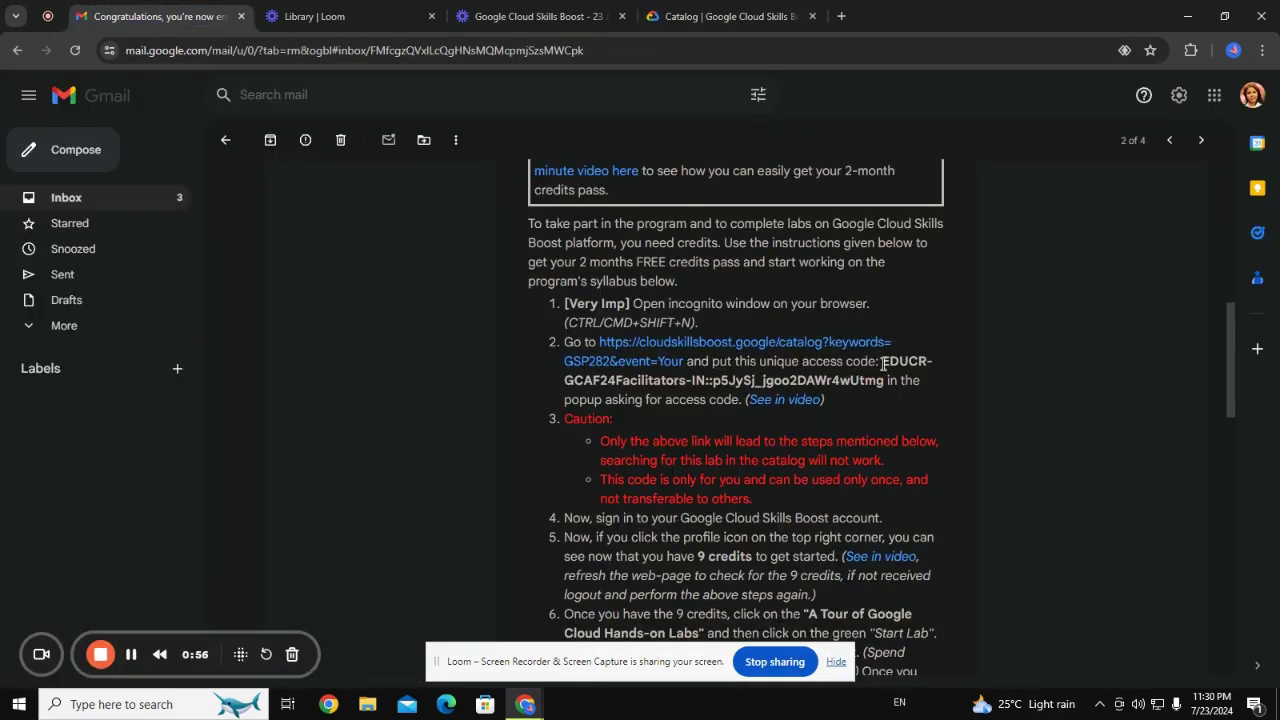
mouse_move(882, 362)
left_mouse_down()
mouse_move(775, 377)
mouse_move(886, 378)
left_mouse_up()
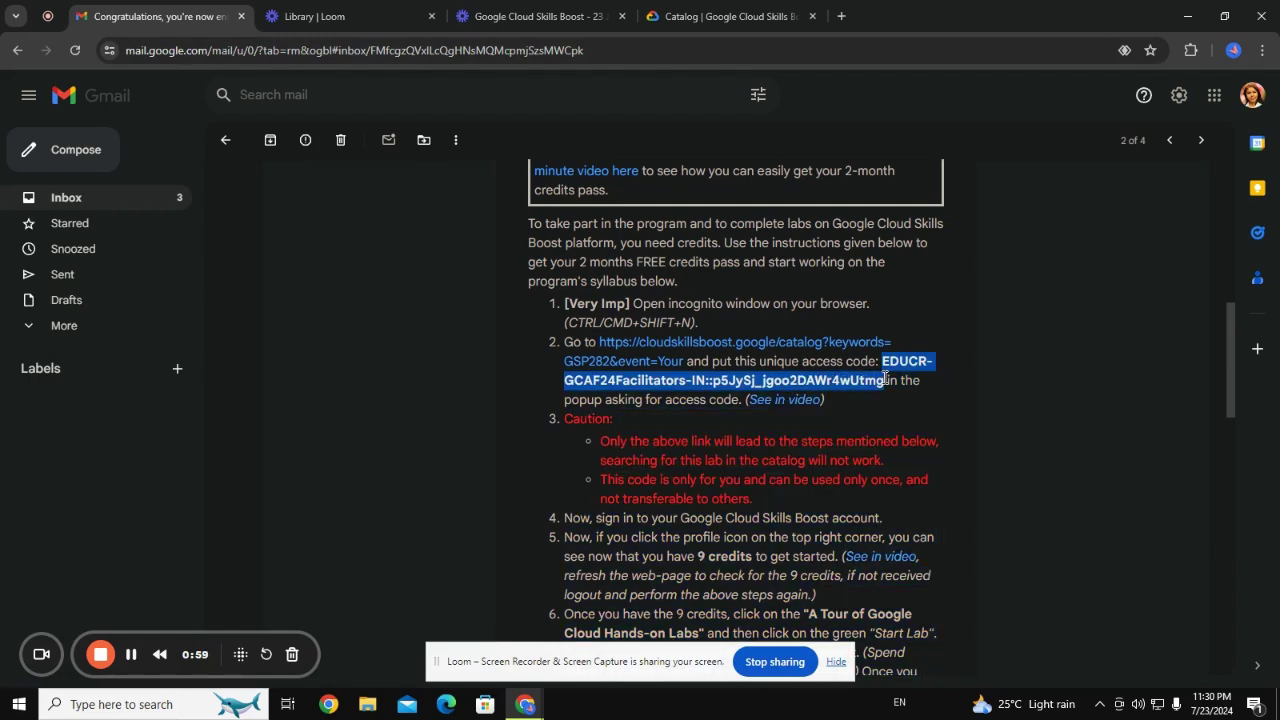
right_click(866, 402)
left_click(887, 404)
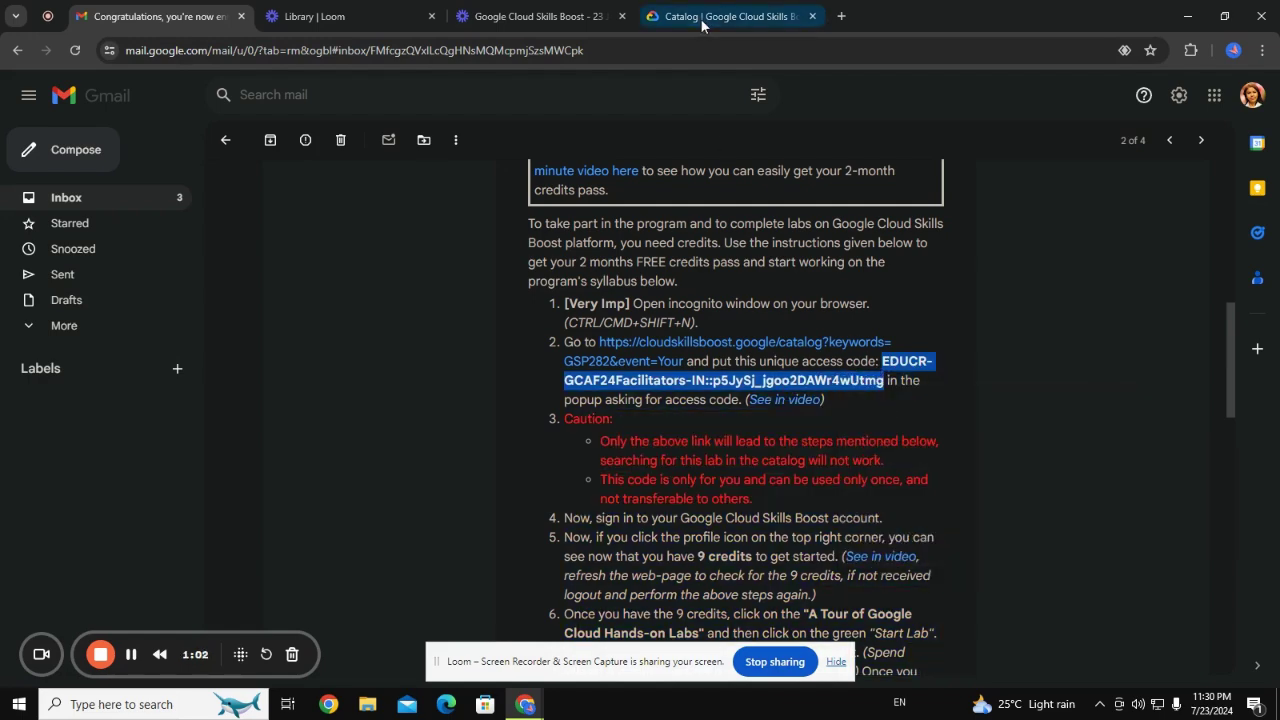
left_click(720, 16)
right_click(531, 350)
left_click(598, 500)
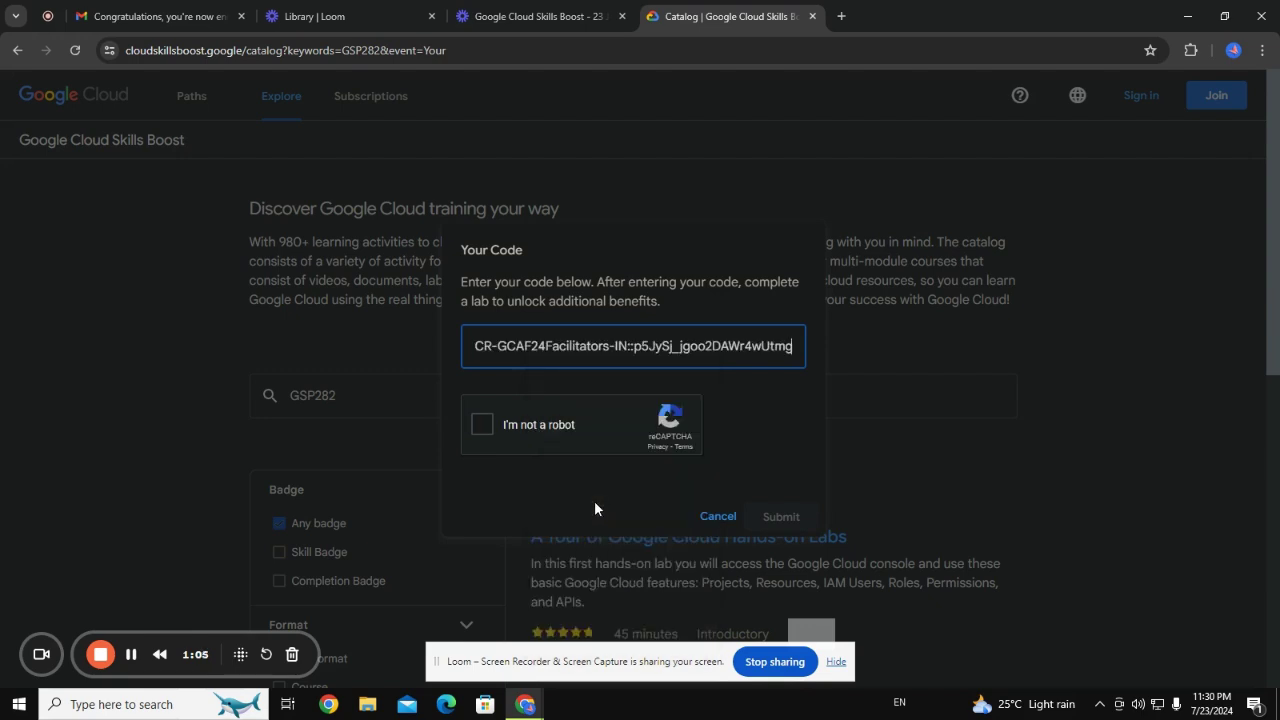
Tick I'm not a robot and select all the motorcycle squares in the reCAPTCHA.
left_click(476, 419)
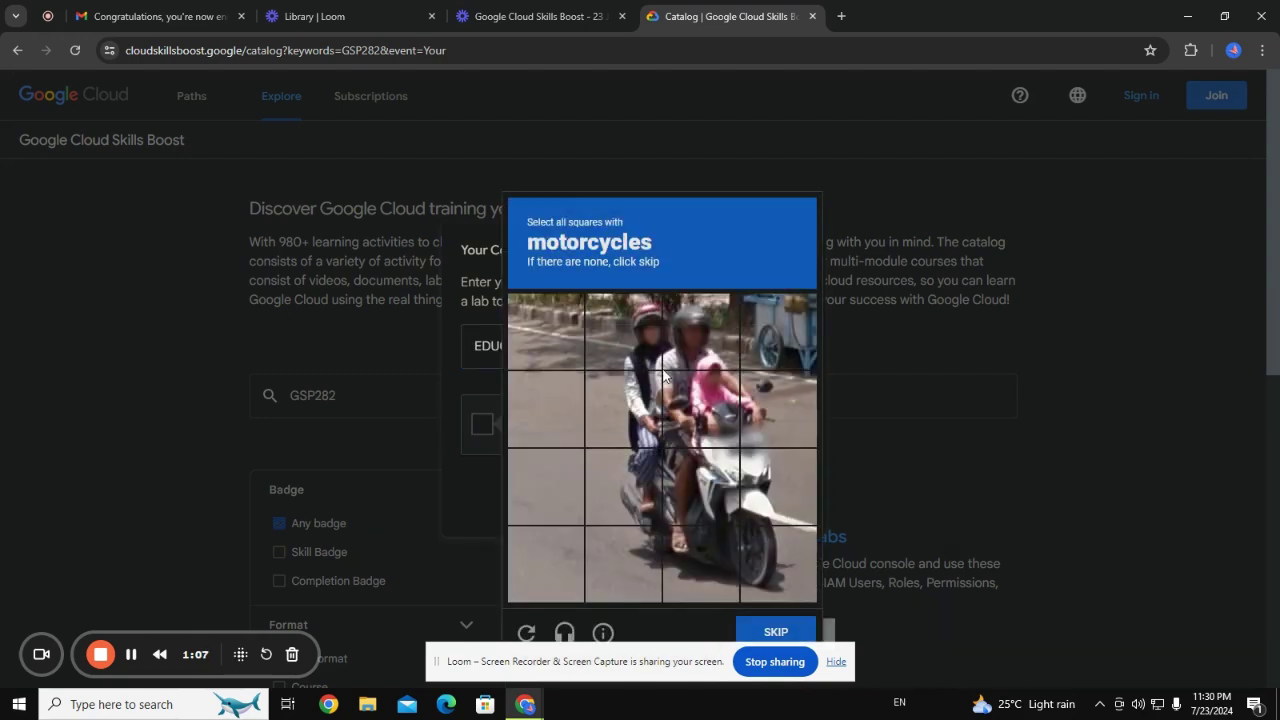
left_click(658, 498)
left_click(650, 440)
left_click(648, 436)
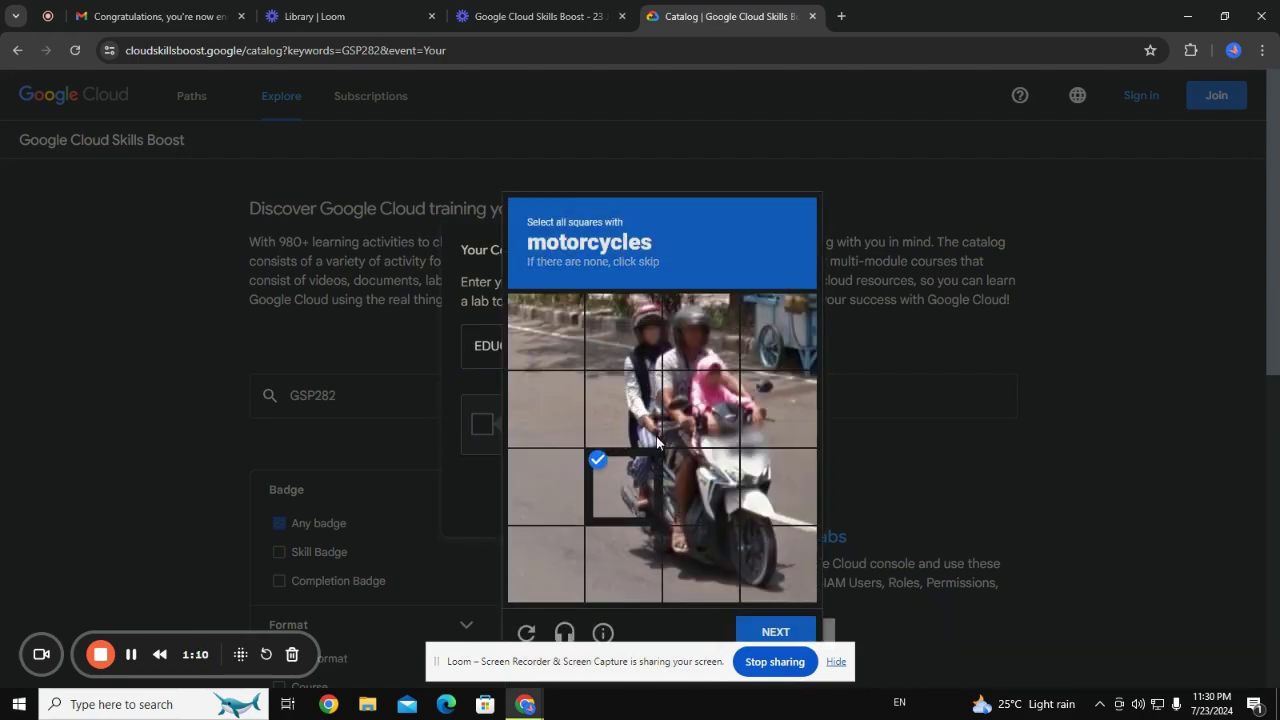
left_click(681, 445)
left_click(703, 497)
left_click(704, 552)
left_click(767, 550)
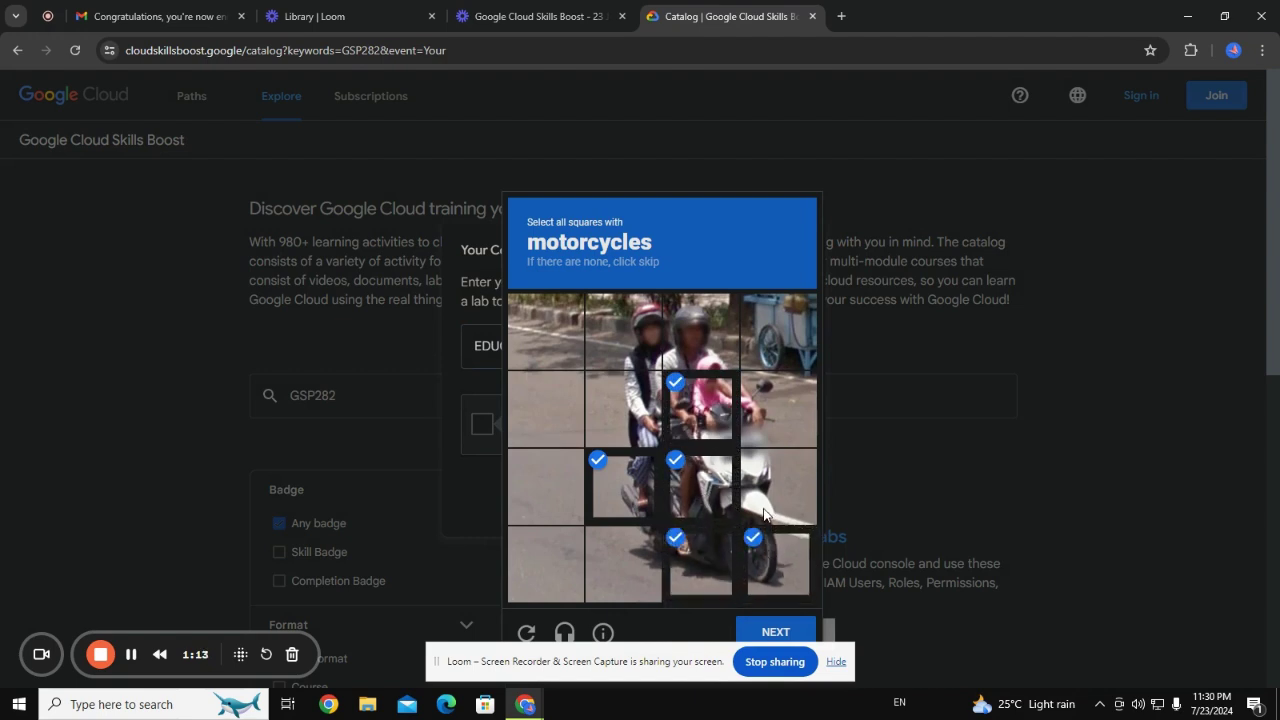
left_click(767, 512)
left_click(778, 410)
left_click(788, 632)
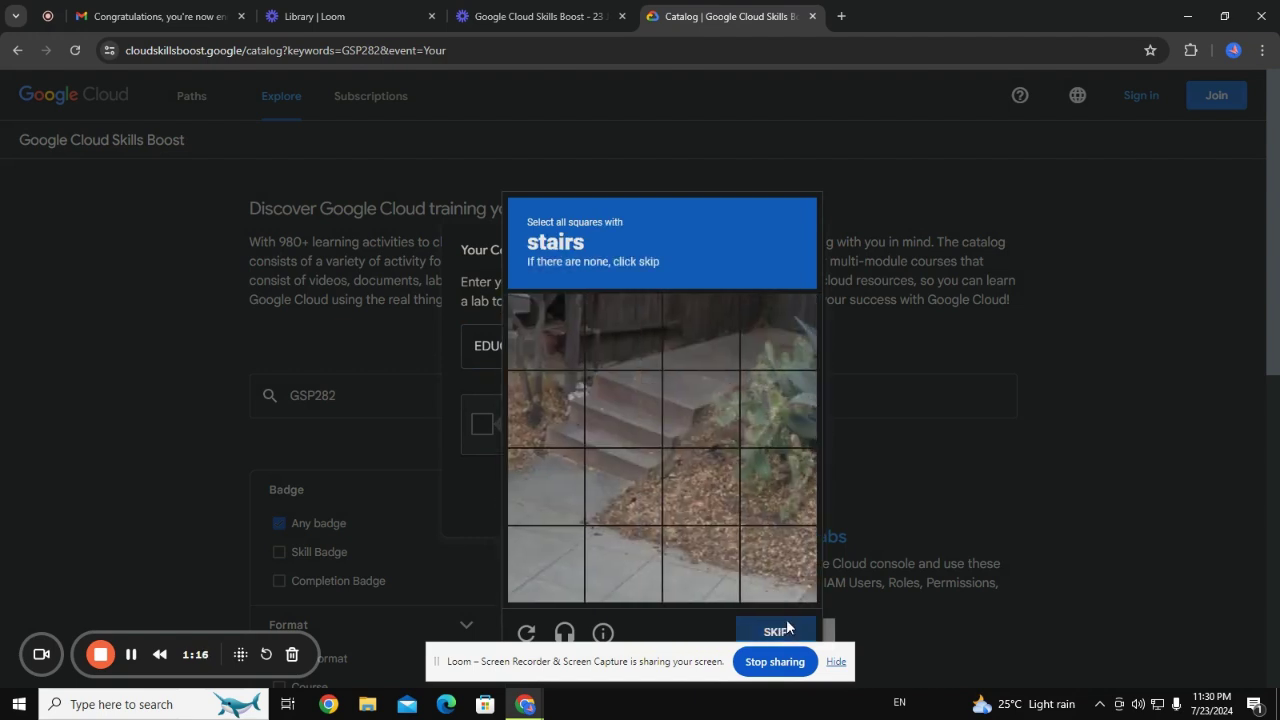
Select the stairs squares to pass the reCAPTCHA and submit the access code.
left_click(605, 472)
left_click(545, 488)
left_click(545, 410)
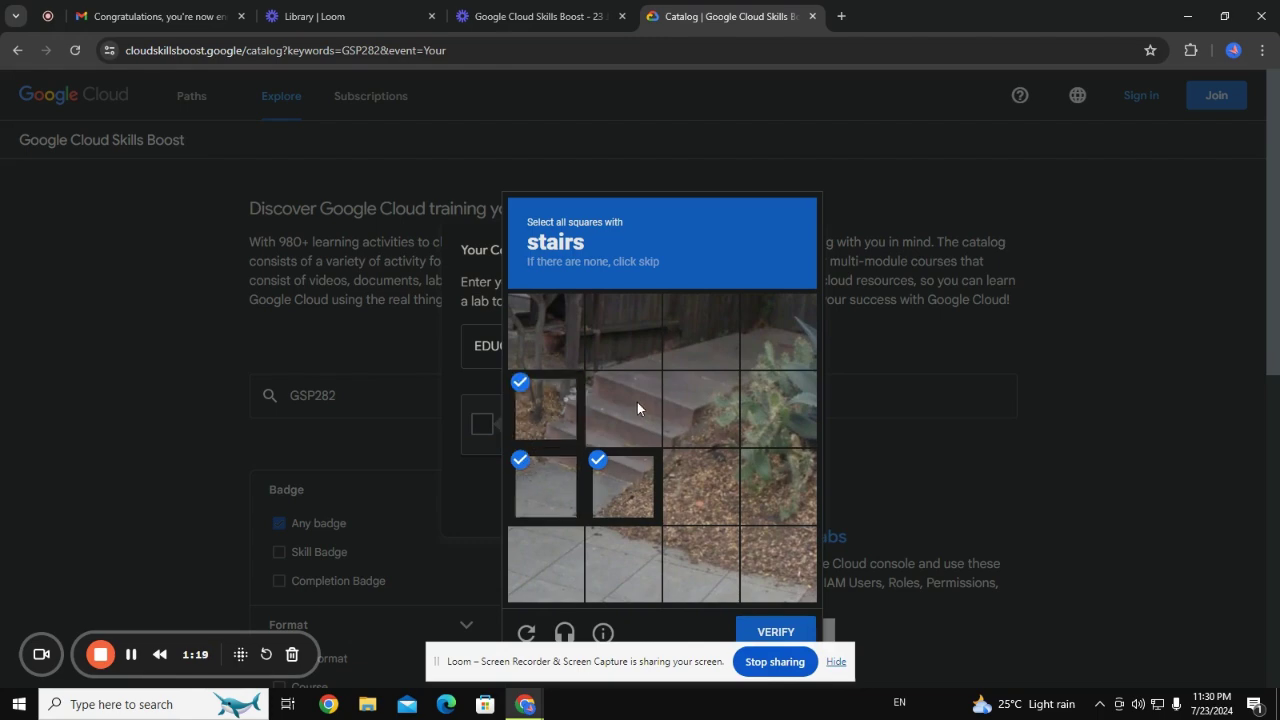
left_click(630, 405)
left_click(685, 410)
left_click(772, 628)
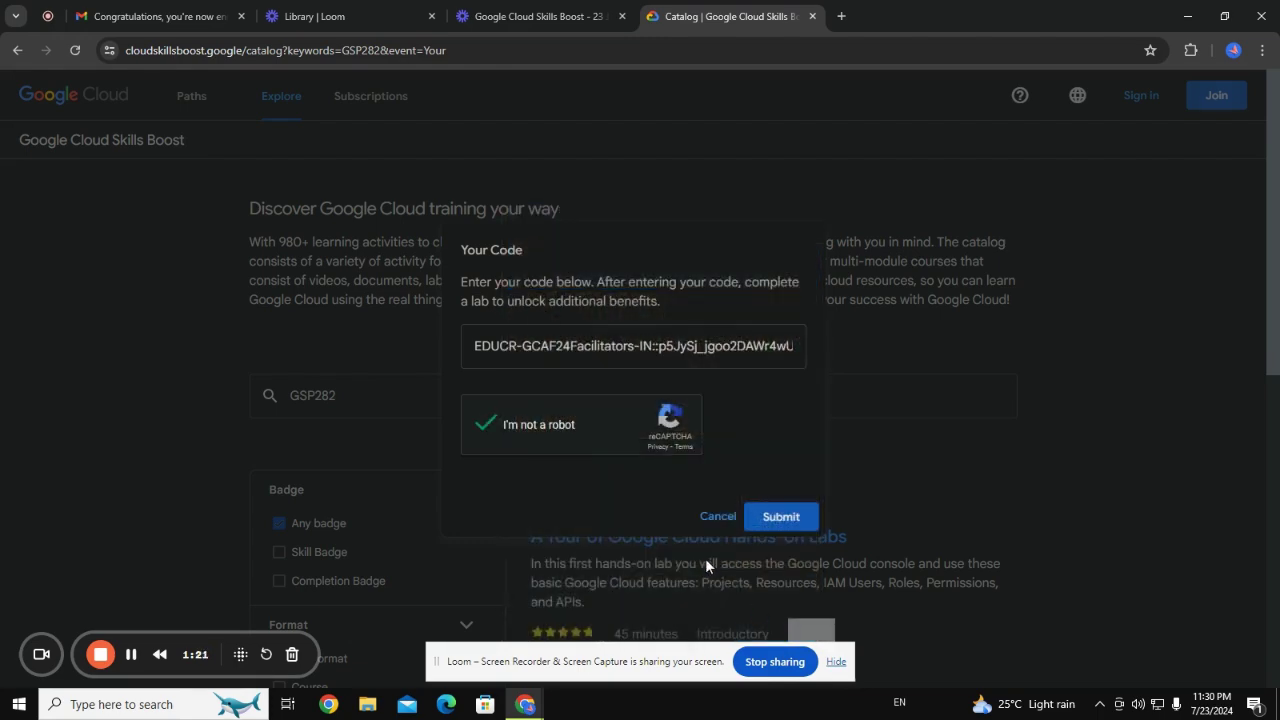
left_click(790, 517)
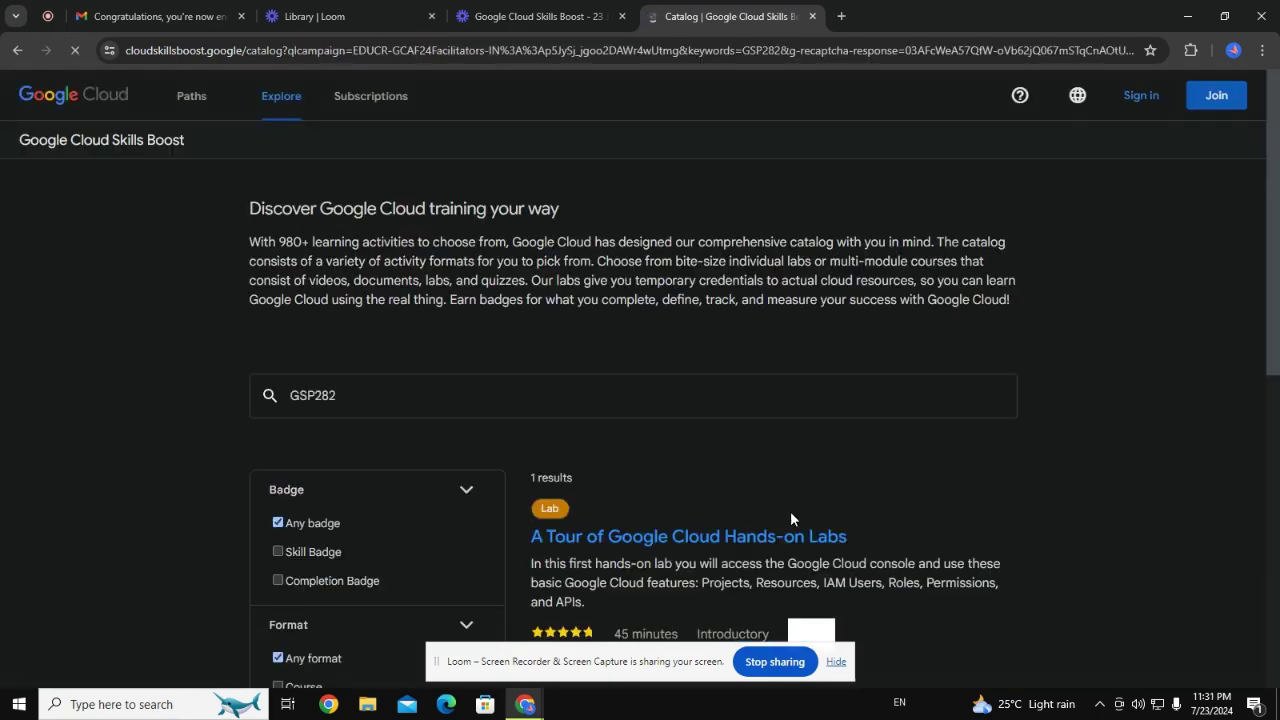
Sign in from the GSP282 catalog page, then choose Public Profile from the avatar menu.
left_click(159, 18)
scroll(695, 428, "down", 3)
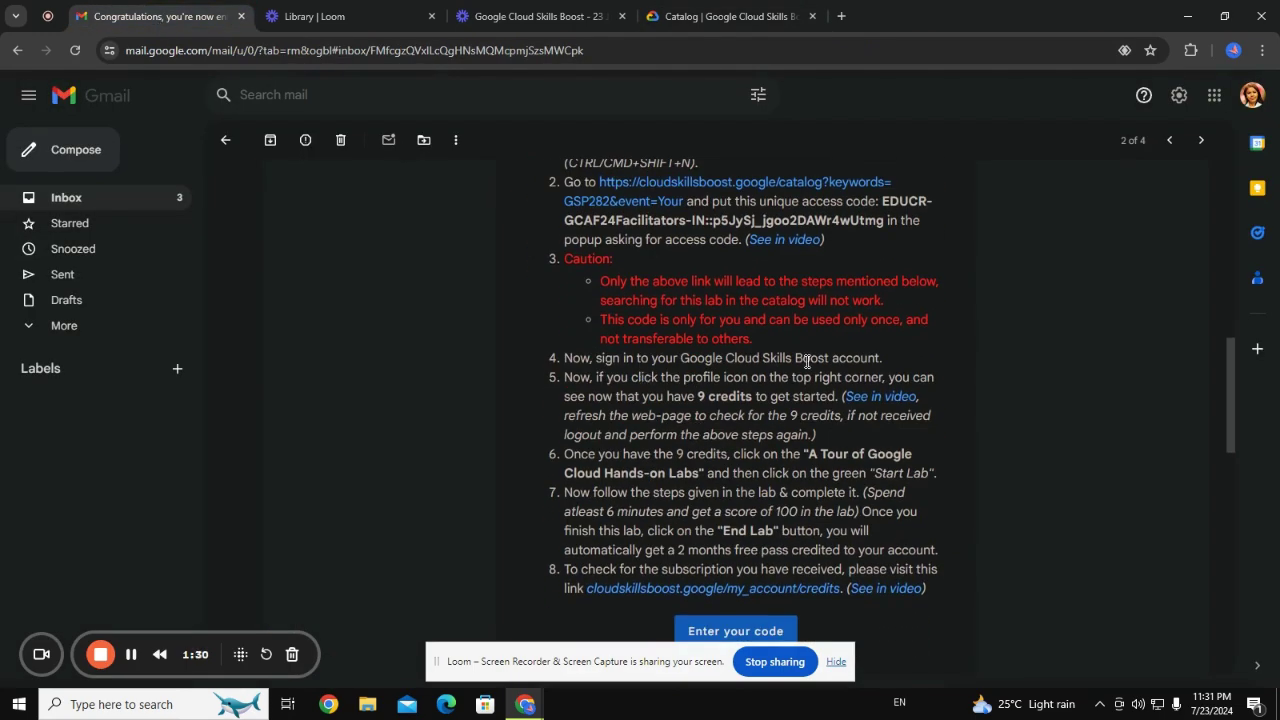
left_click(725, 17)
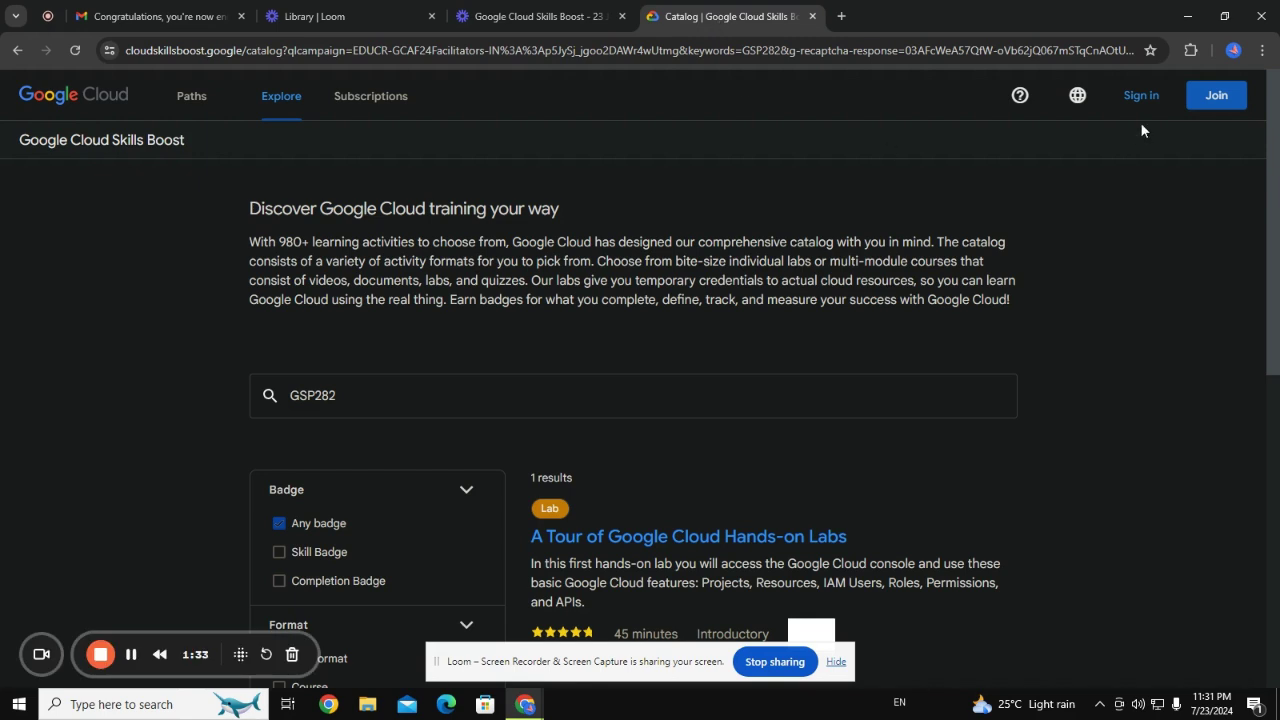
left_click(1142, 95)
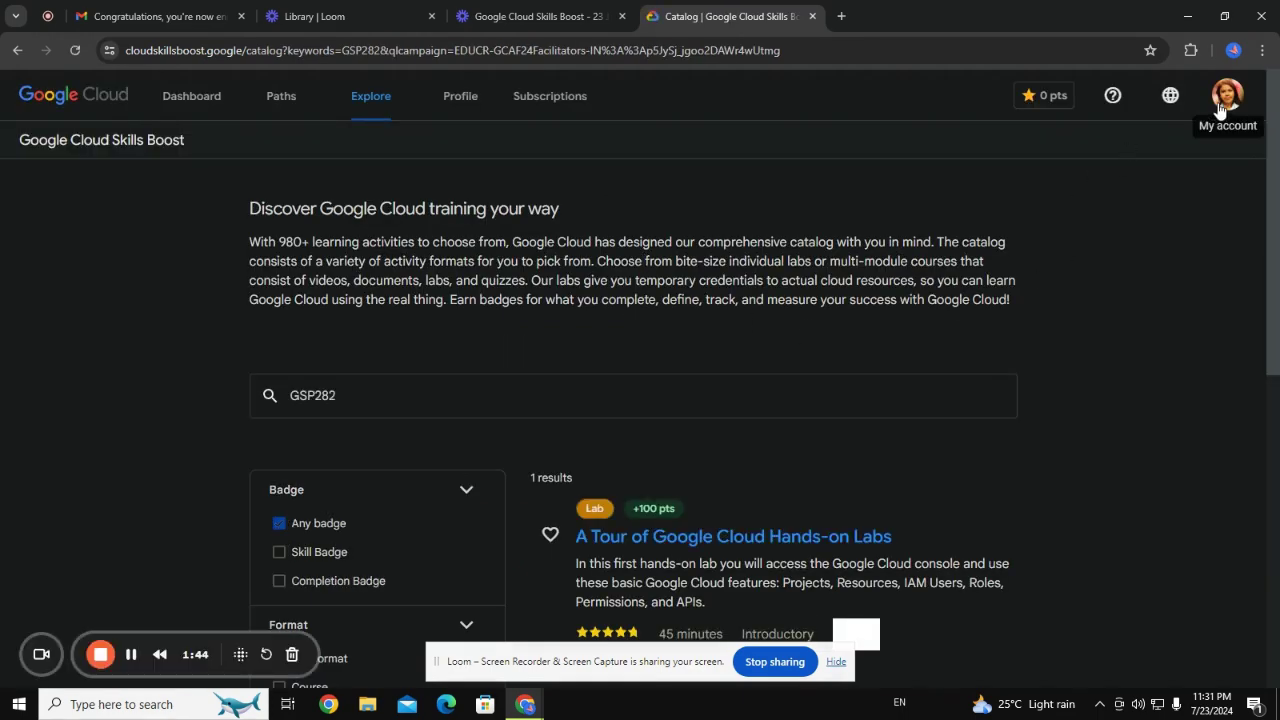
left_click(143, 10)
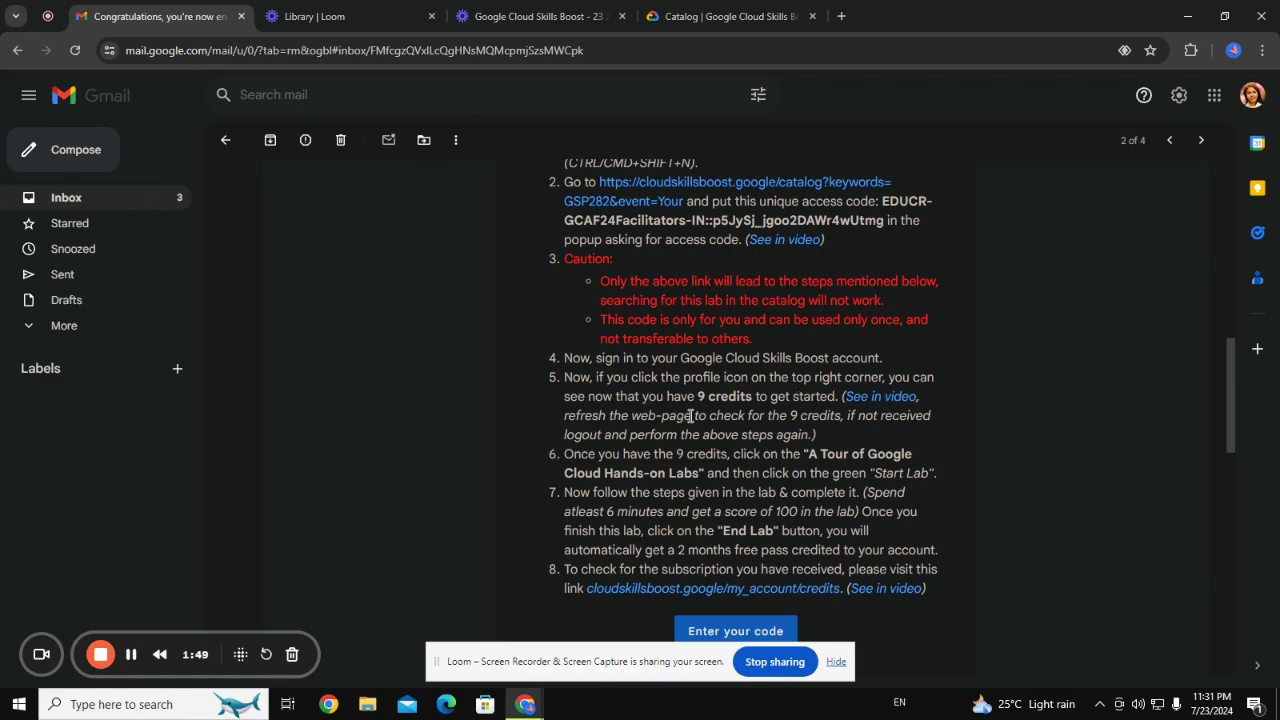
left_click(708, 22)
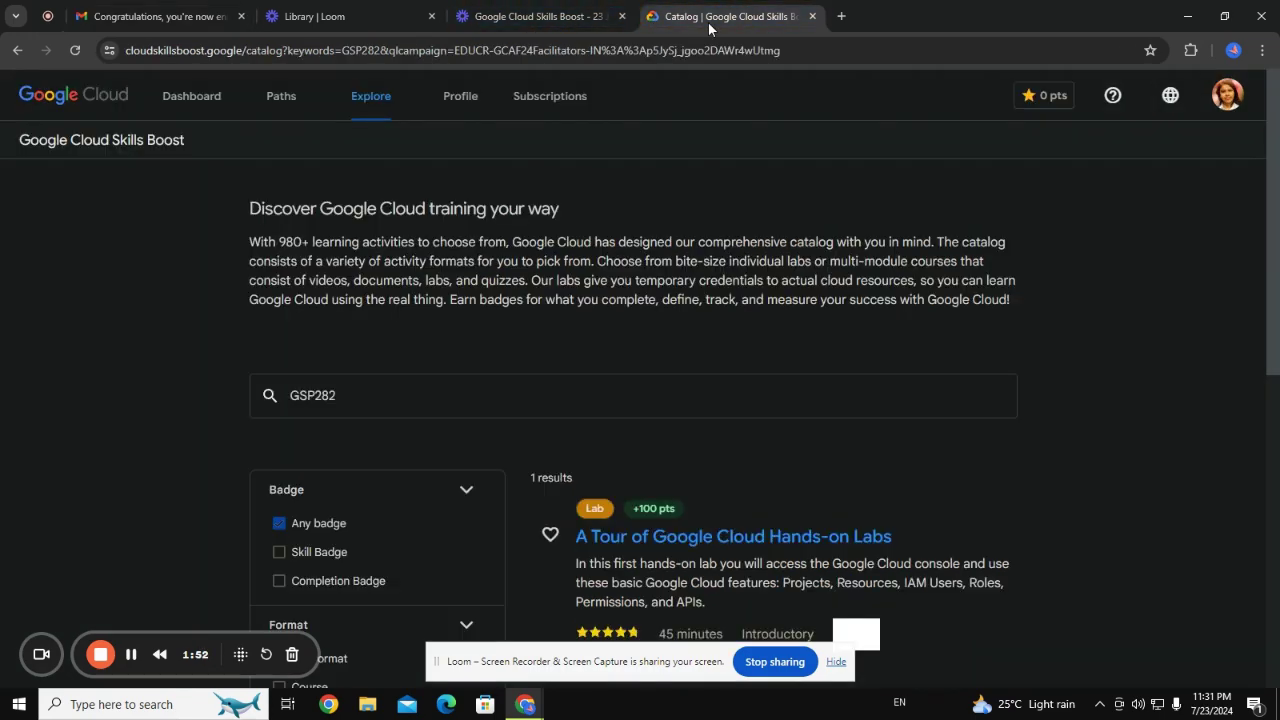
left_click(1228, 94)
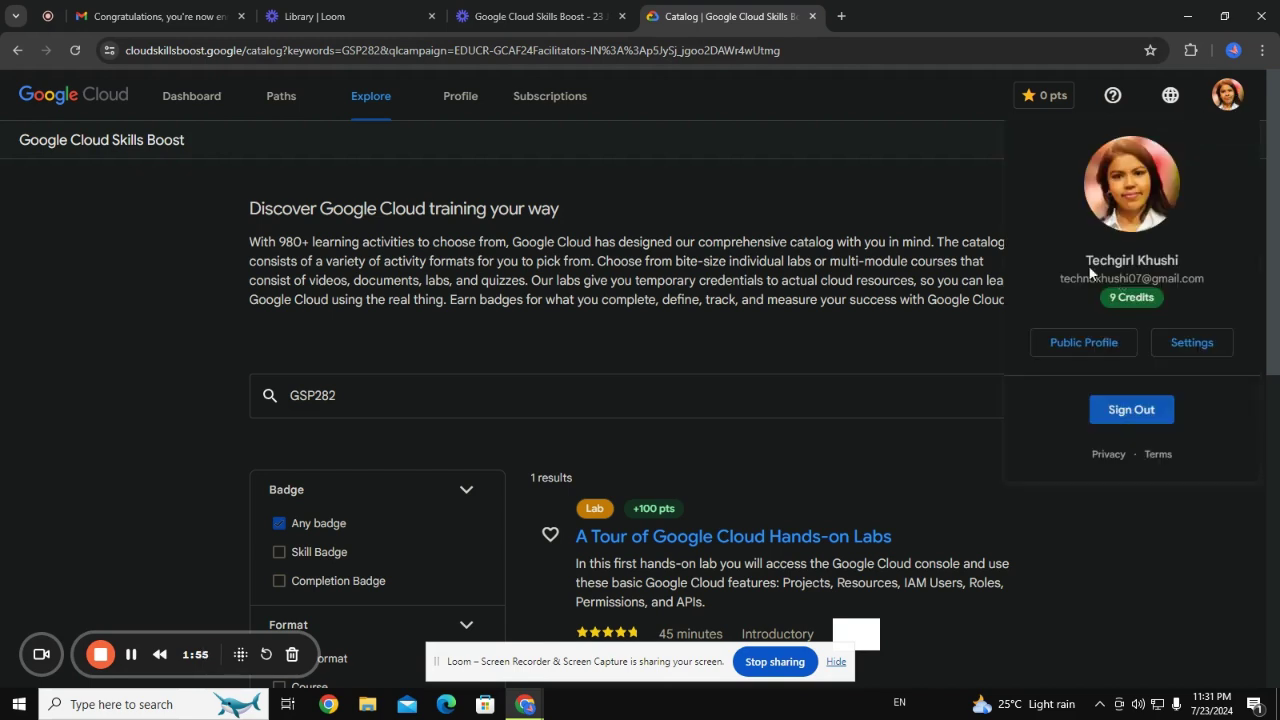
left_click(1086, 345)
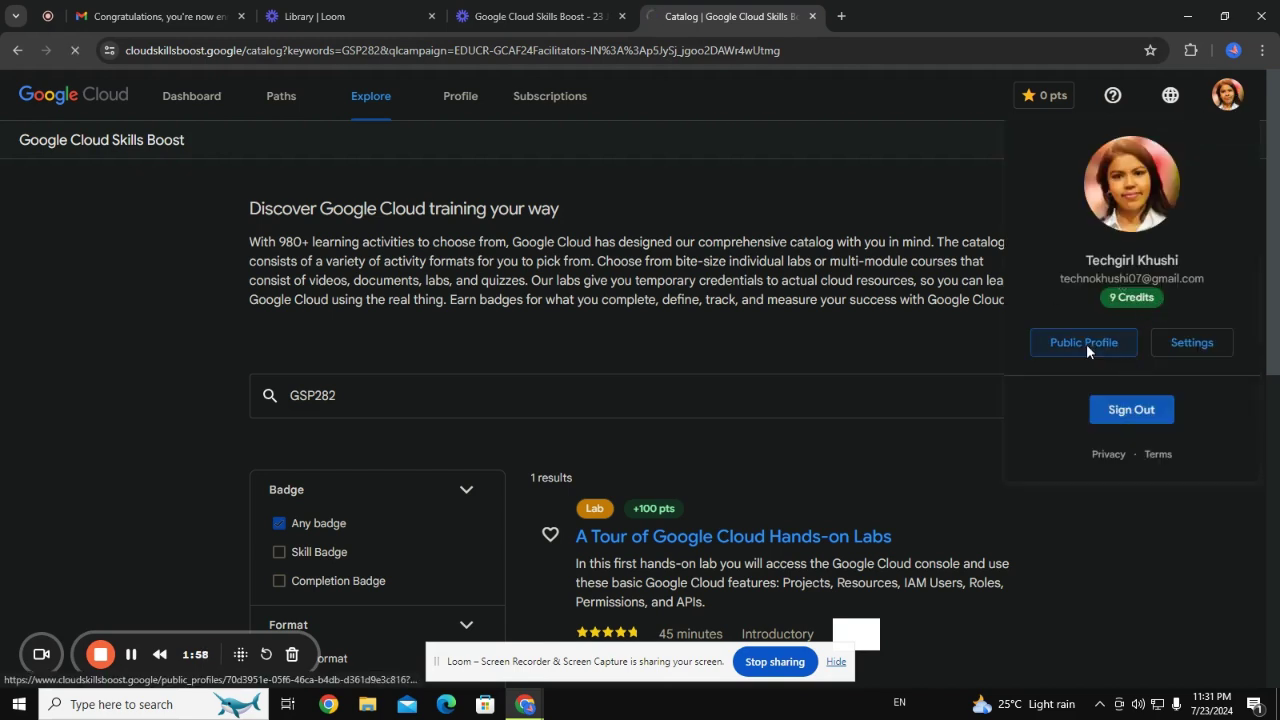
Check the account credits, reread the lab steps in Gmail, and return to Skills Boost.
scroll(735, 335, "down", 3)
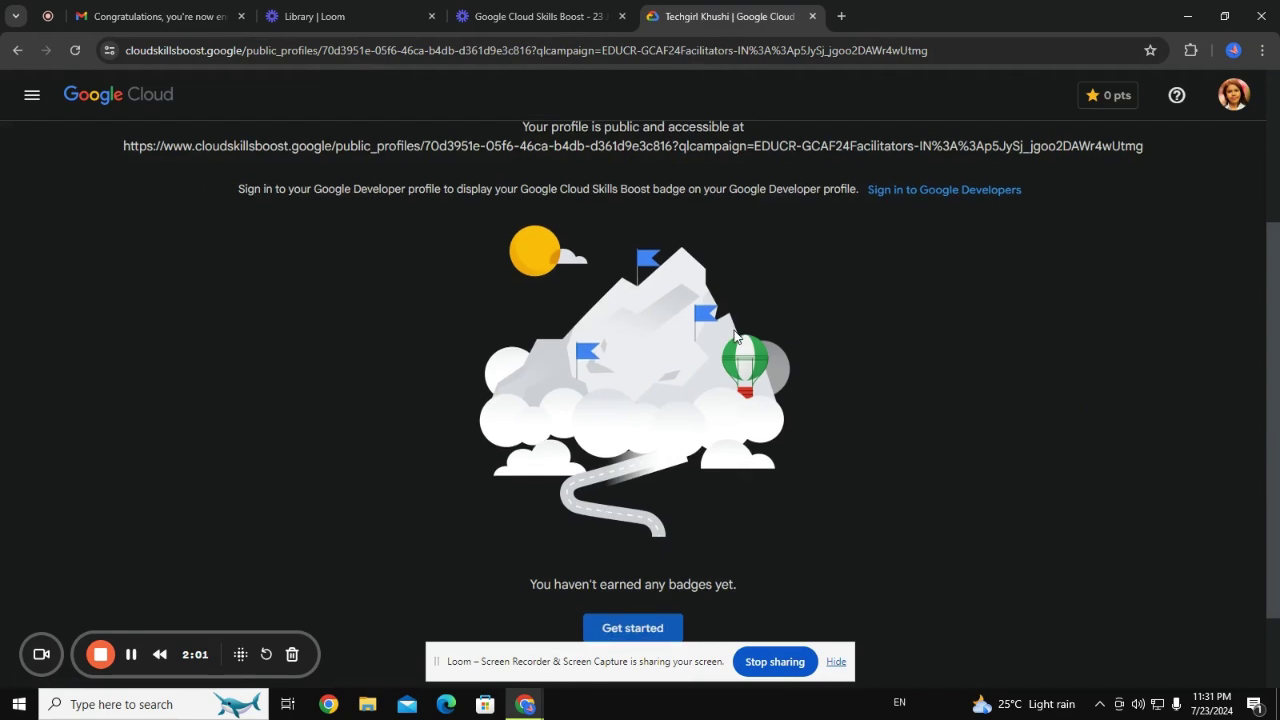
scroll(733, 328, "up", 3)
scroll(733, 328, "down", 2)
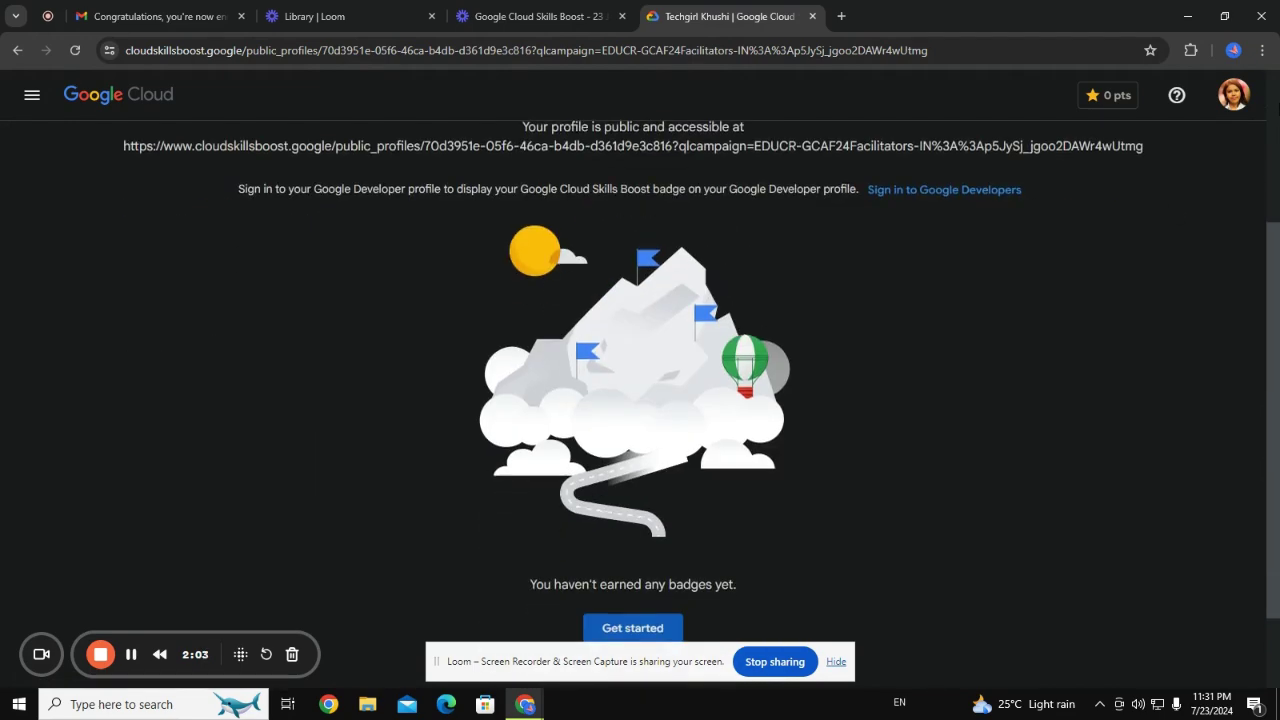
left_click(1230, 98)
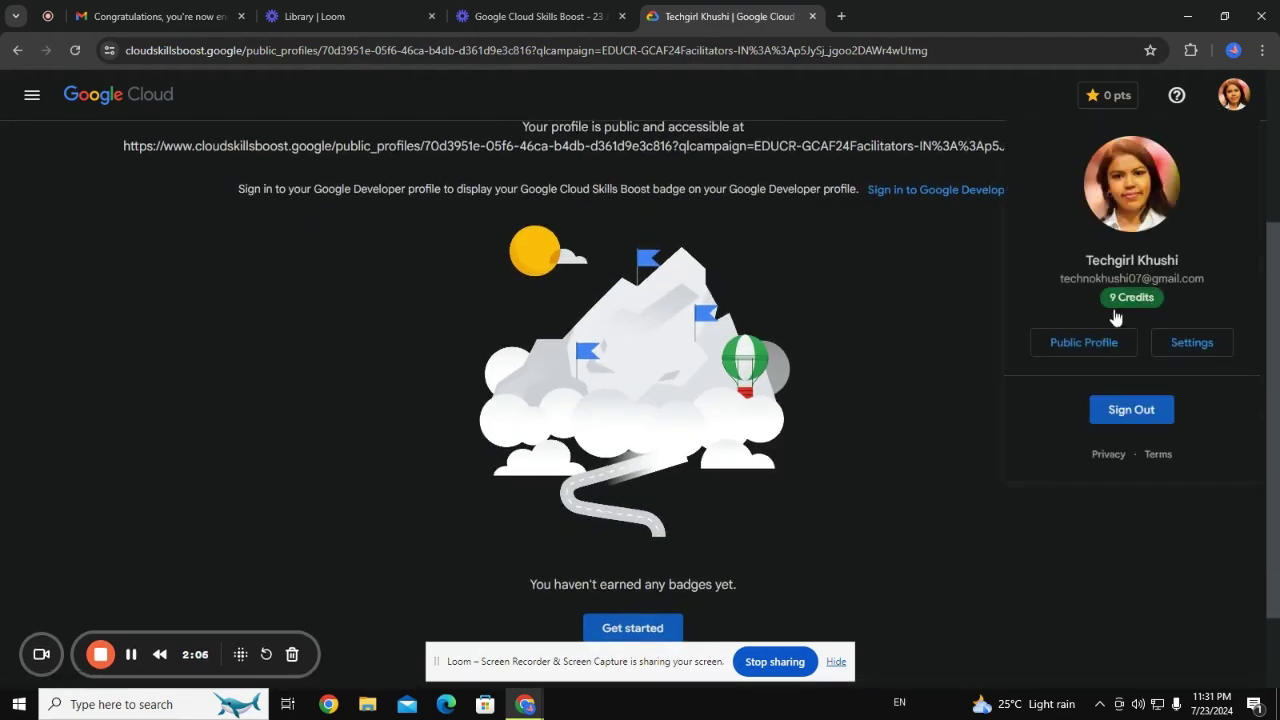
left_click(163, 22)
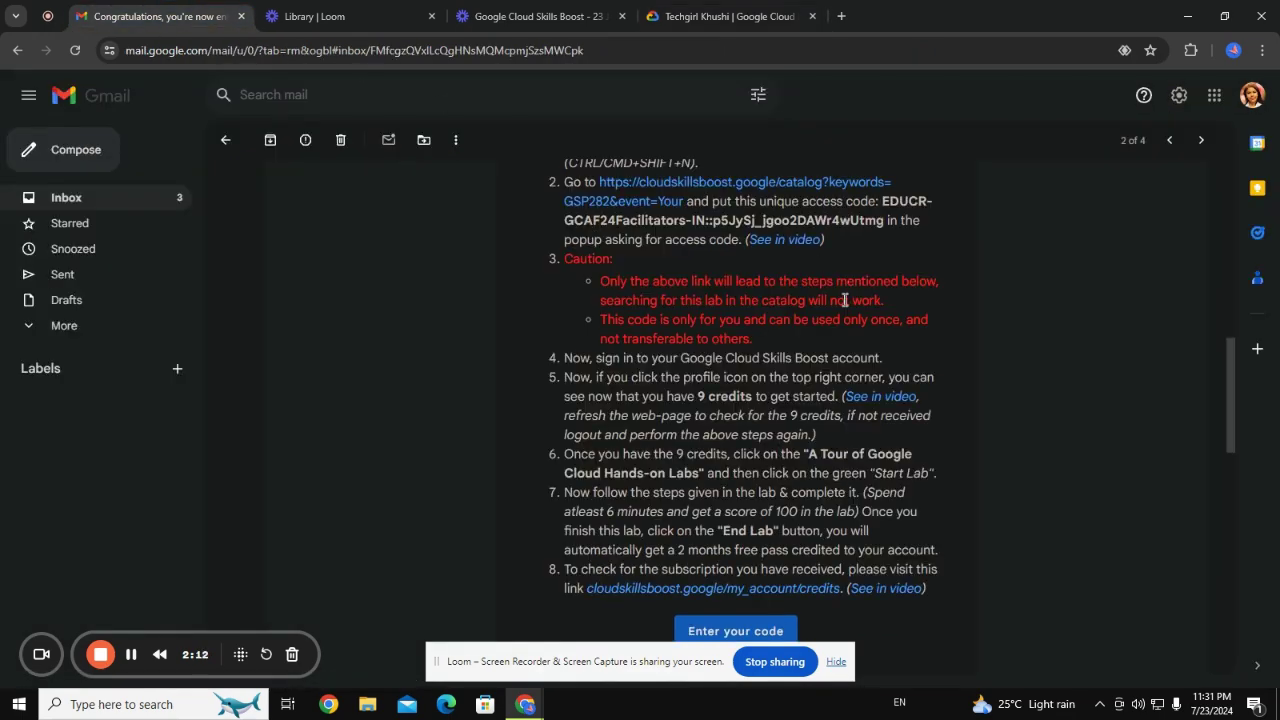
scroll(815, 395, "down", 1)
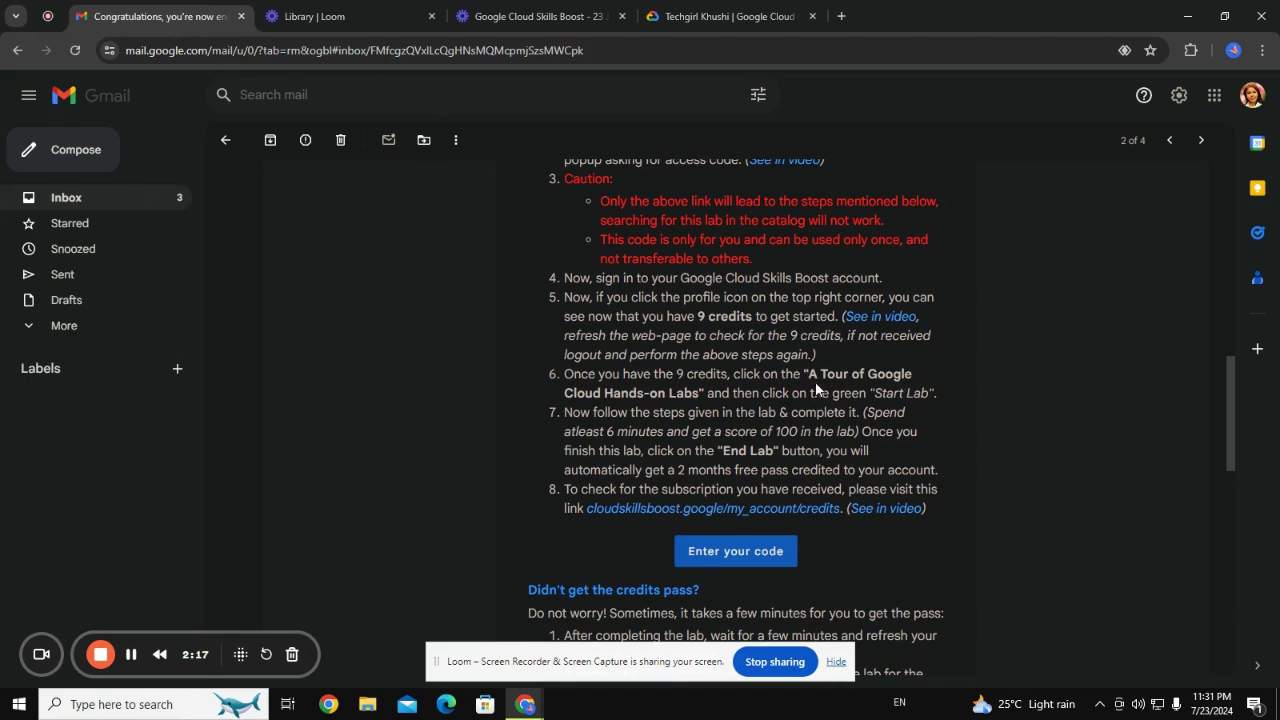
left_click(722, 16)
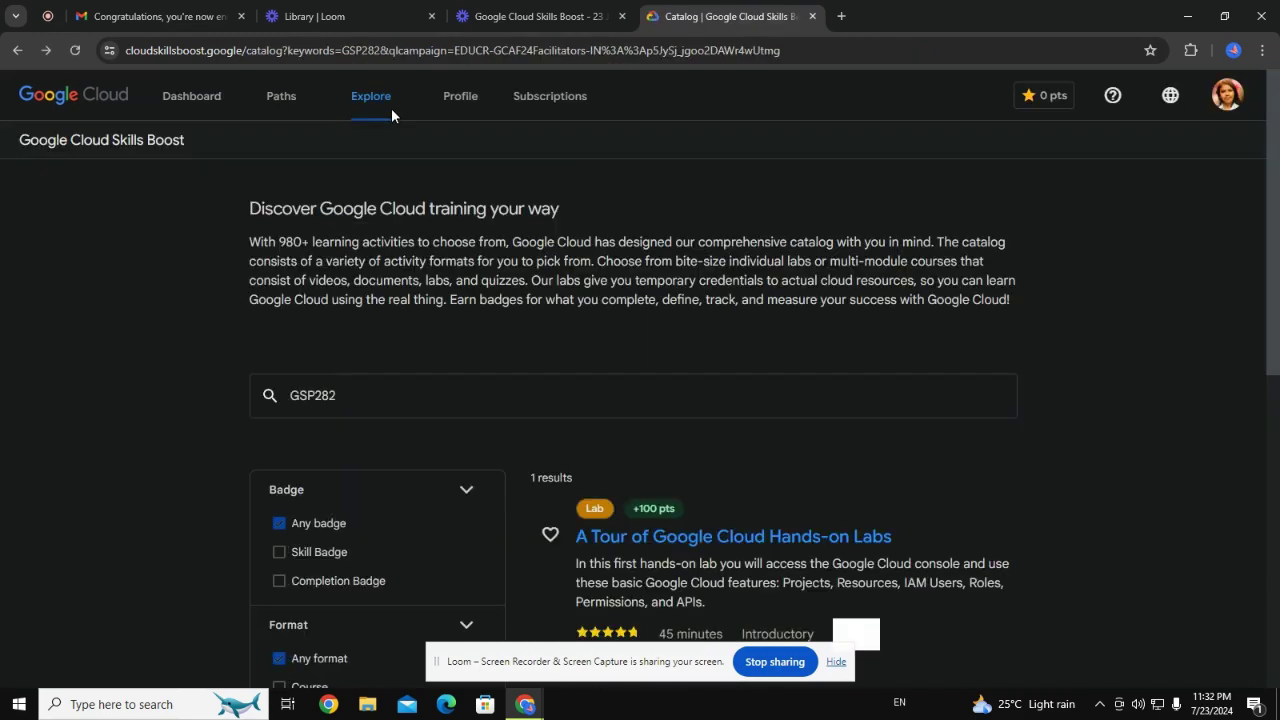
Open the 'A Tour of Google Cloud Hands-on Labs' result and review the emailed instructions.
scroll(783, 362, "down", 2)
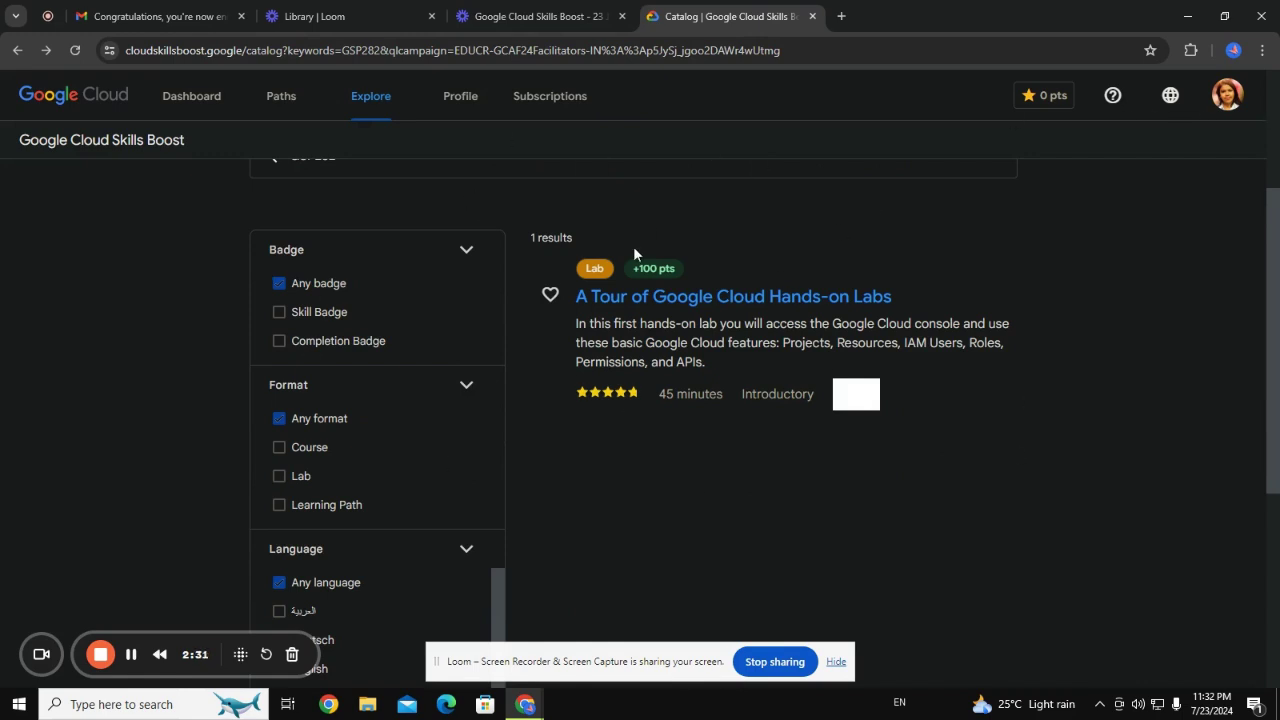
left_click(652, 298)
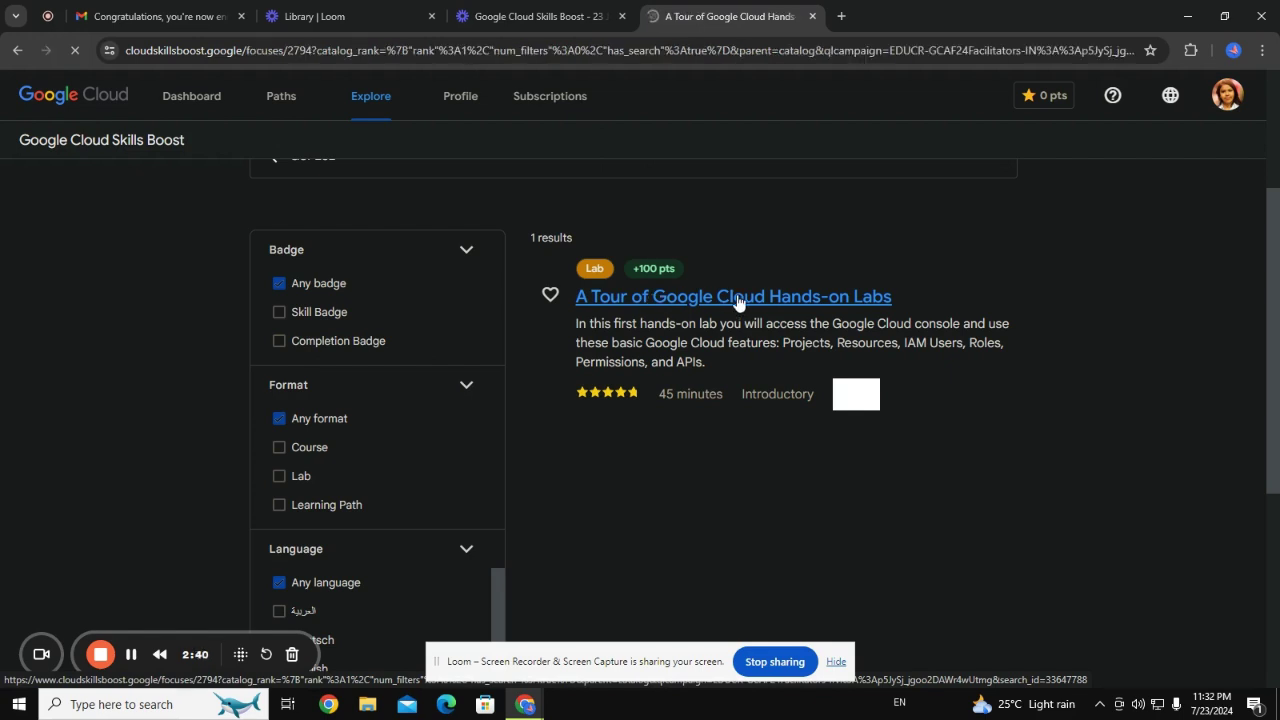
left_click(186, 14)
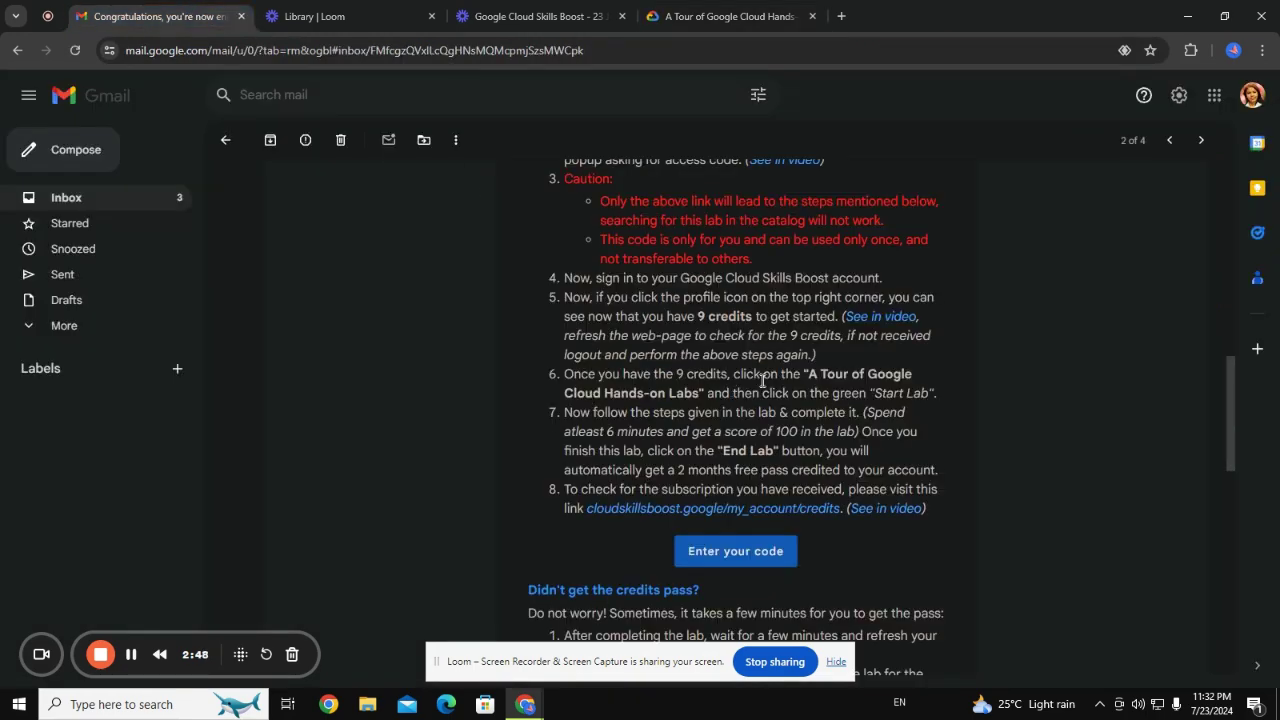
scroll(762, 380, "down", 2)
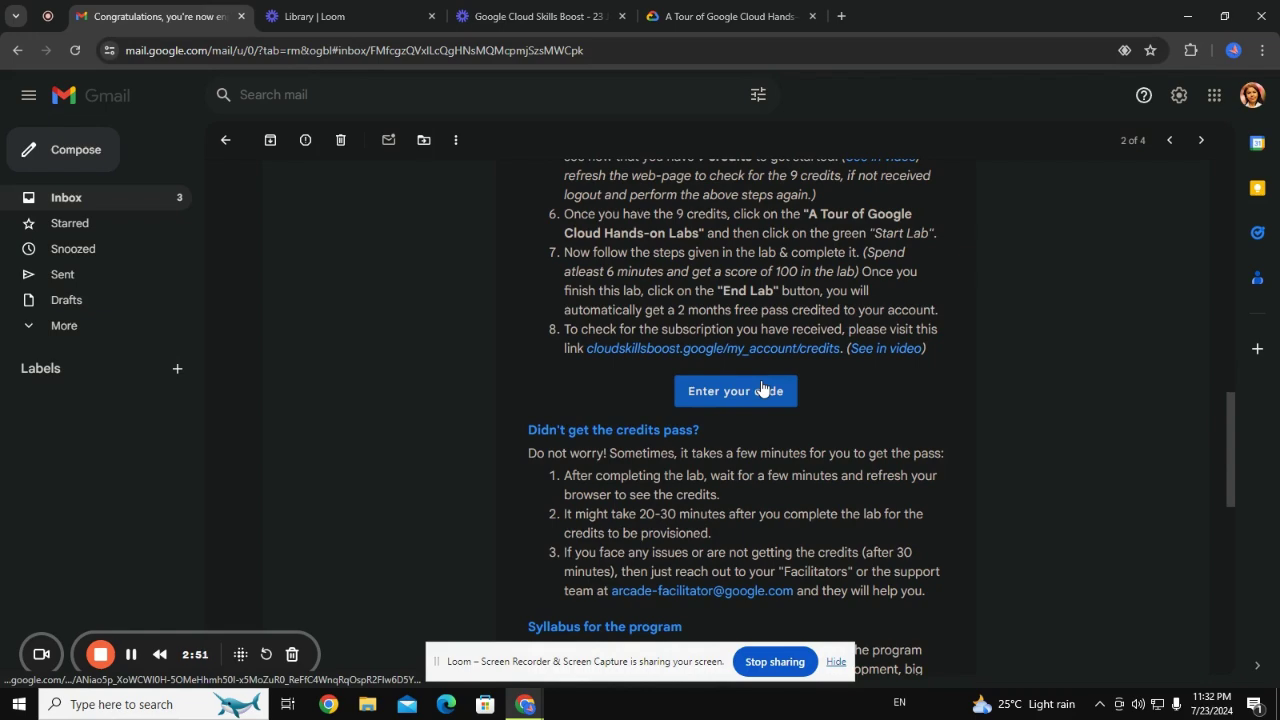
scroll(762, 388, "up", 4)
Start the GSP282 lab and bring up the Open Google Console link's options.
left_click(676, 17)
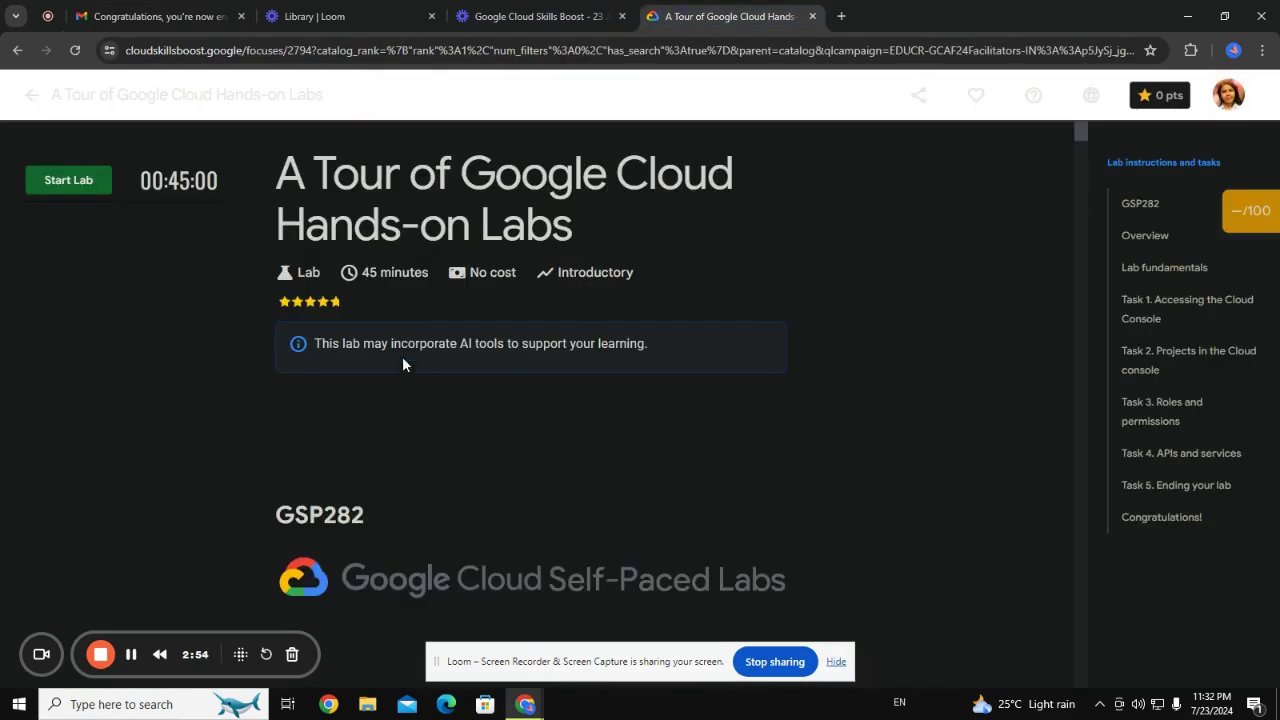
left_click(86, 179)
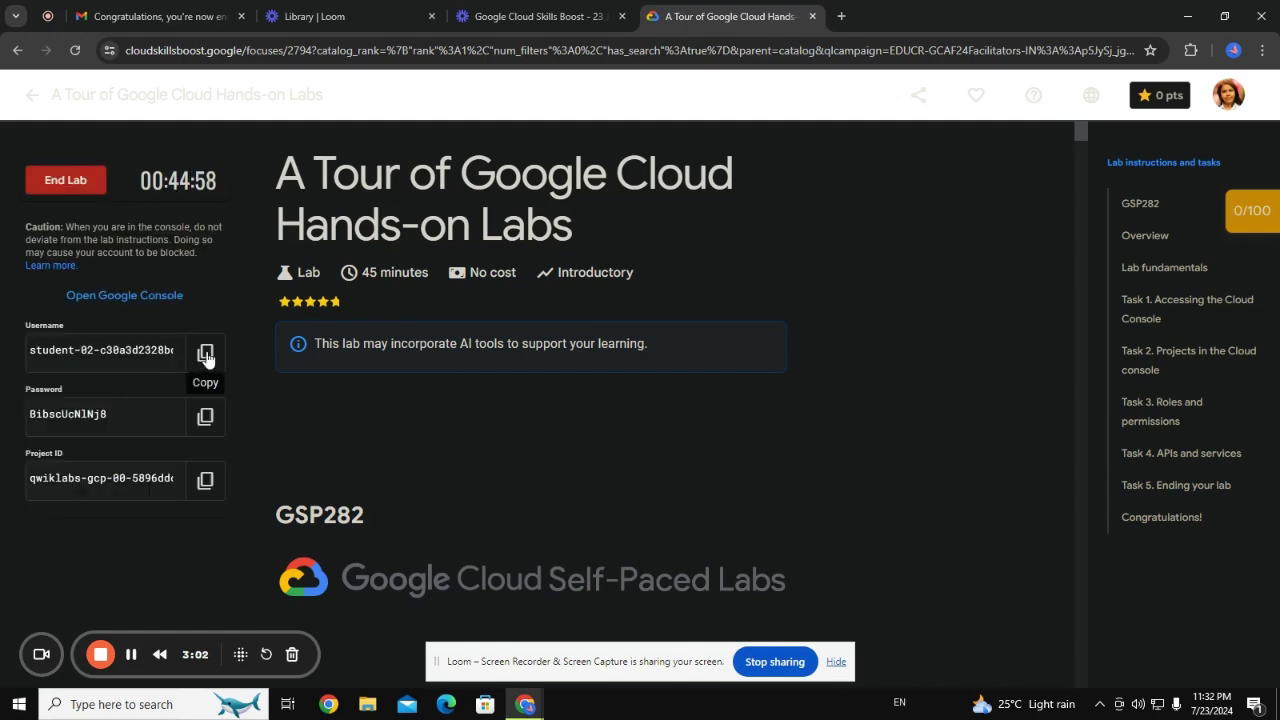
right_click(138, 296)
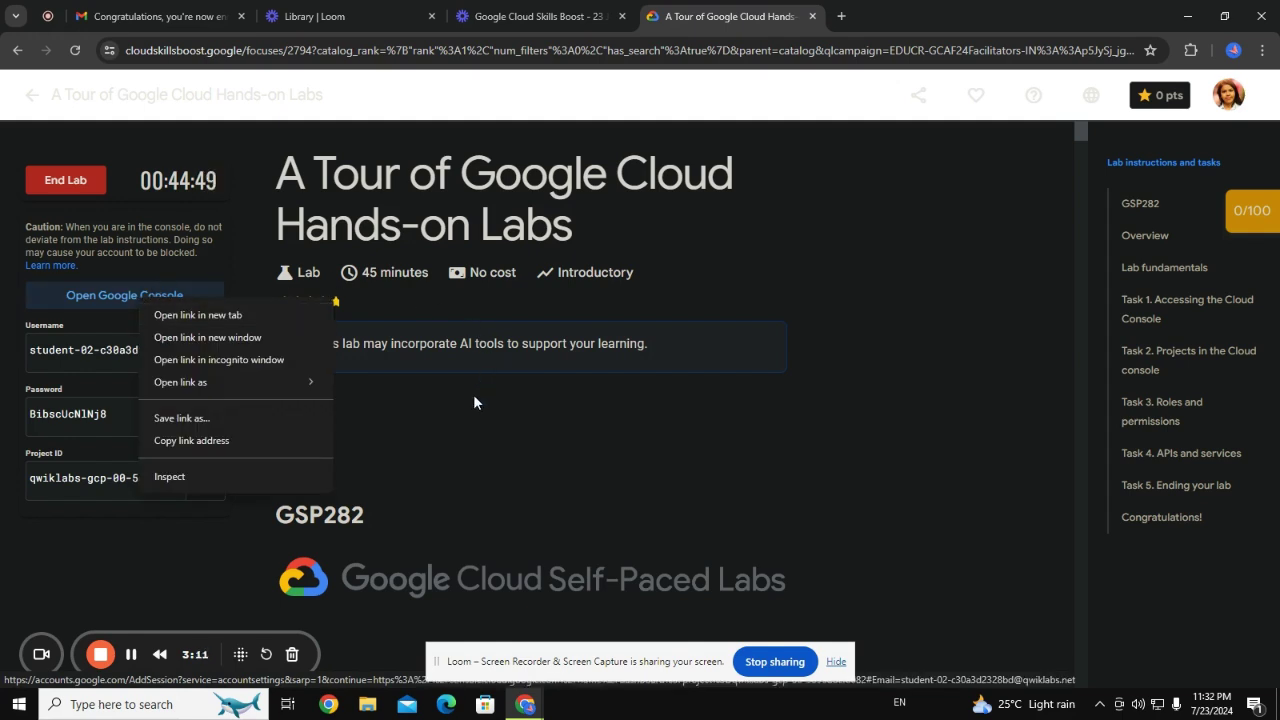
Open the console in incognito and sign in with the student account and pasted lab password.
left_click(277, 359)
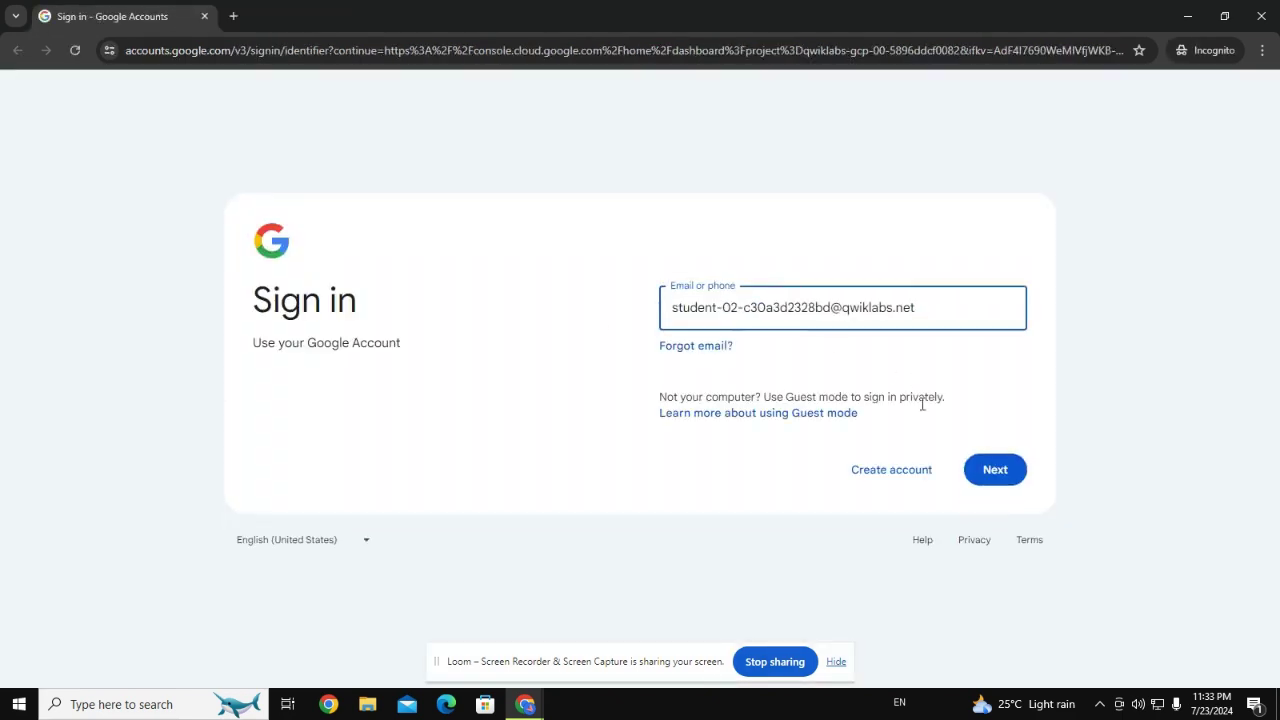
left_click(996, 470)
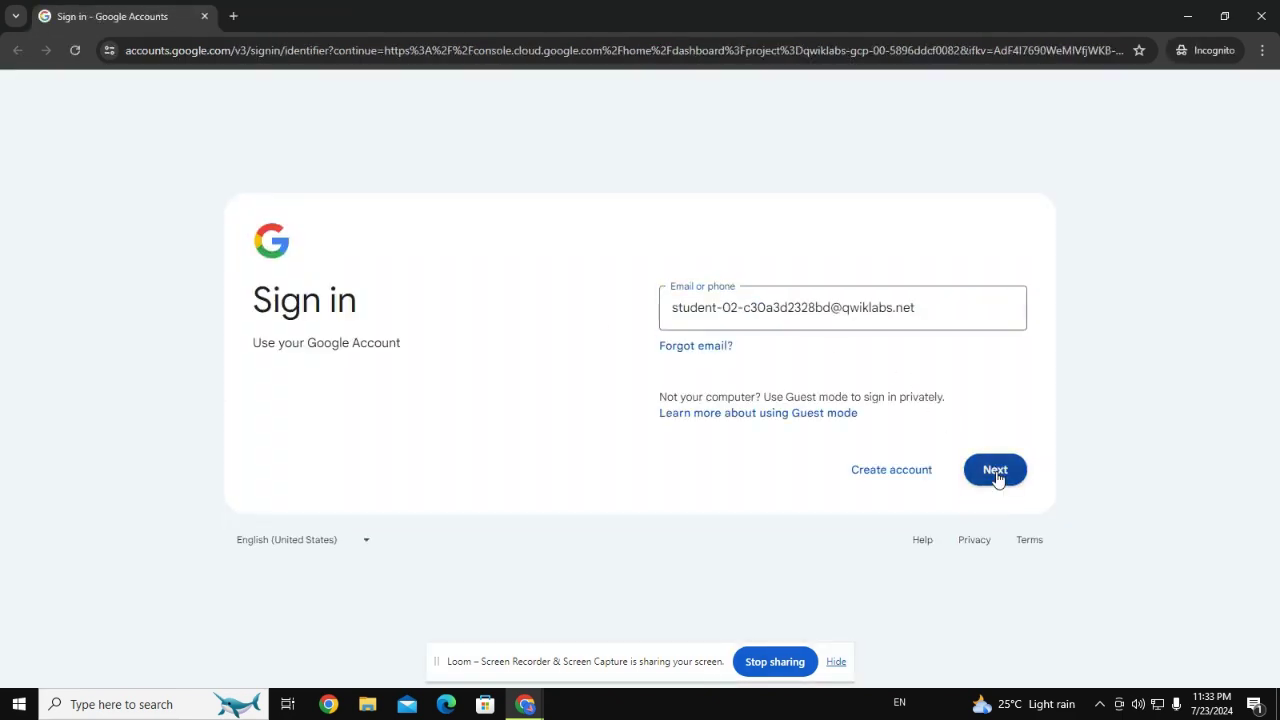
right_click(736, 345)
left_click(801, 535)
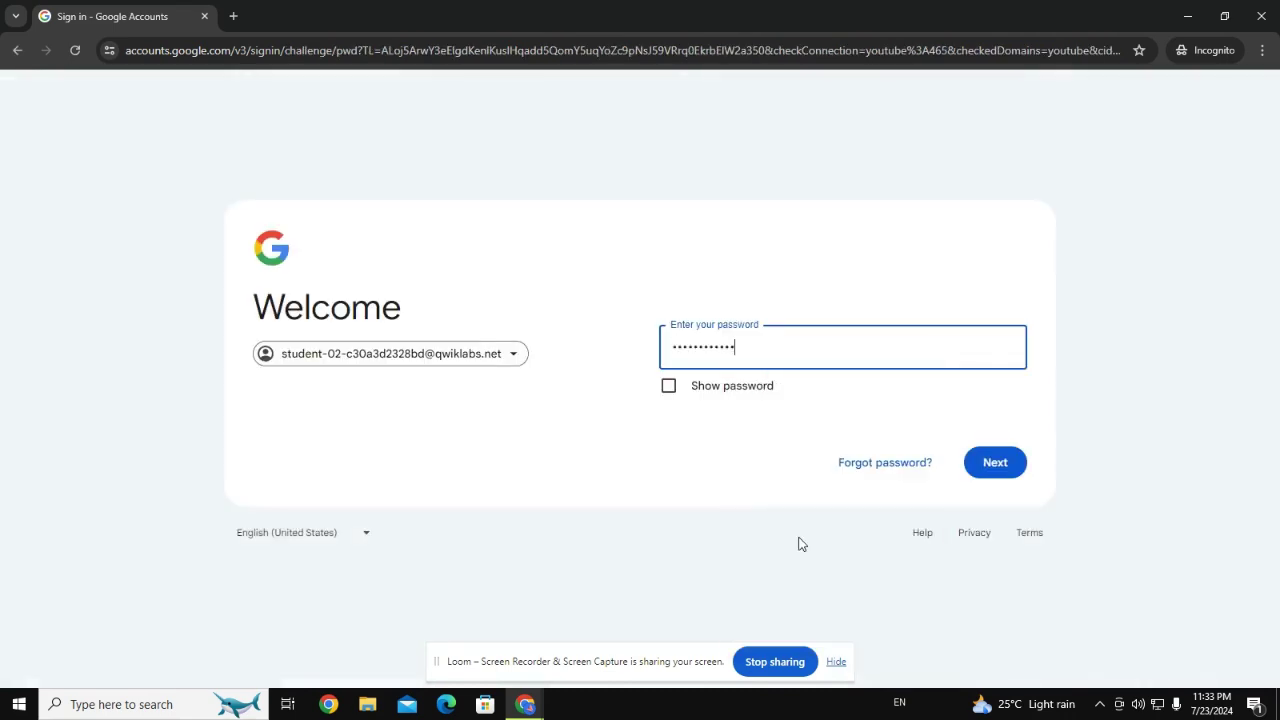
left_click(1010, 470)
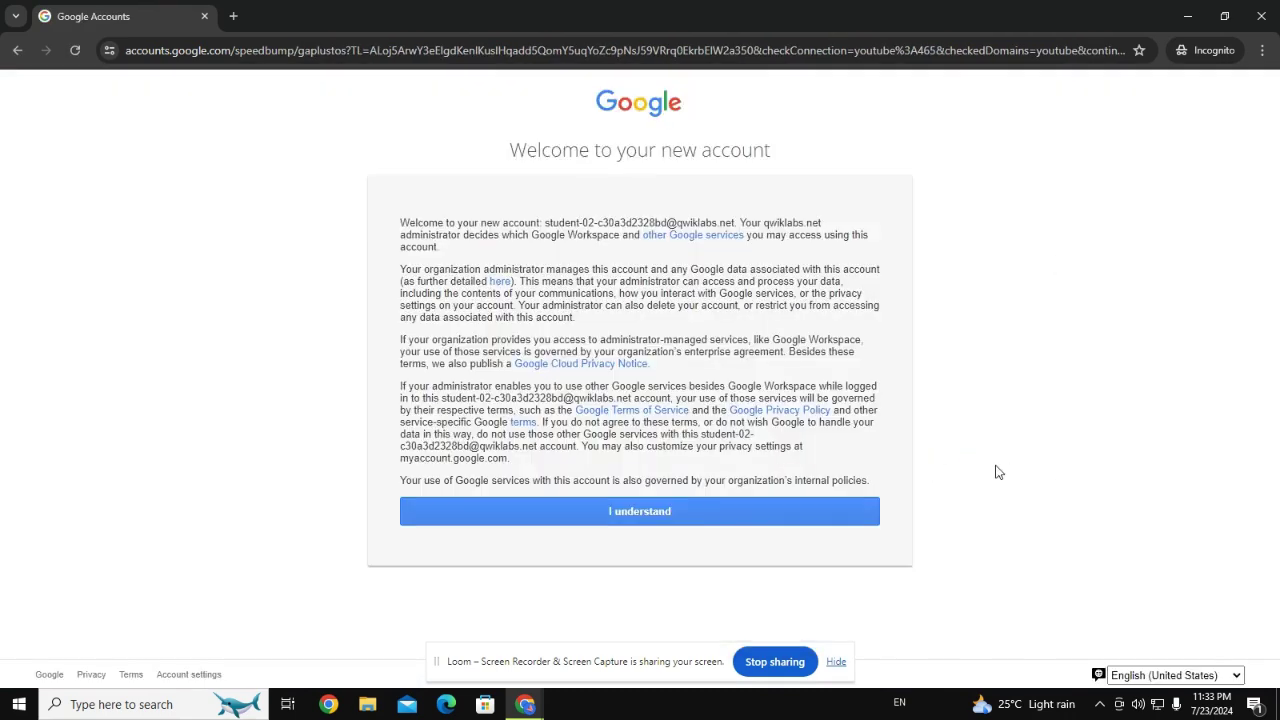
Accept the new account terms and bring the lab instructions window back.
left_click(675, 518)
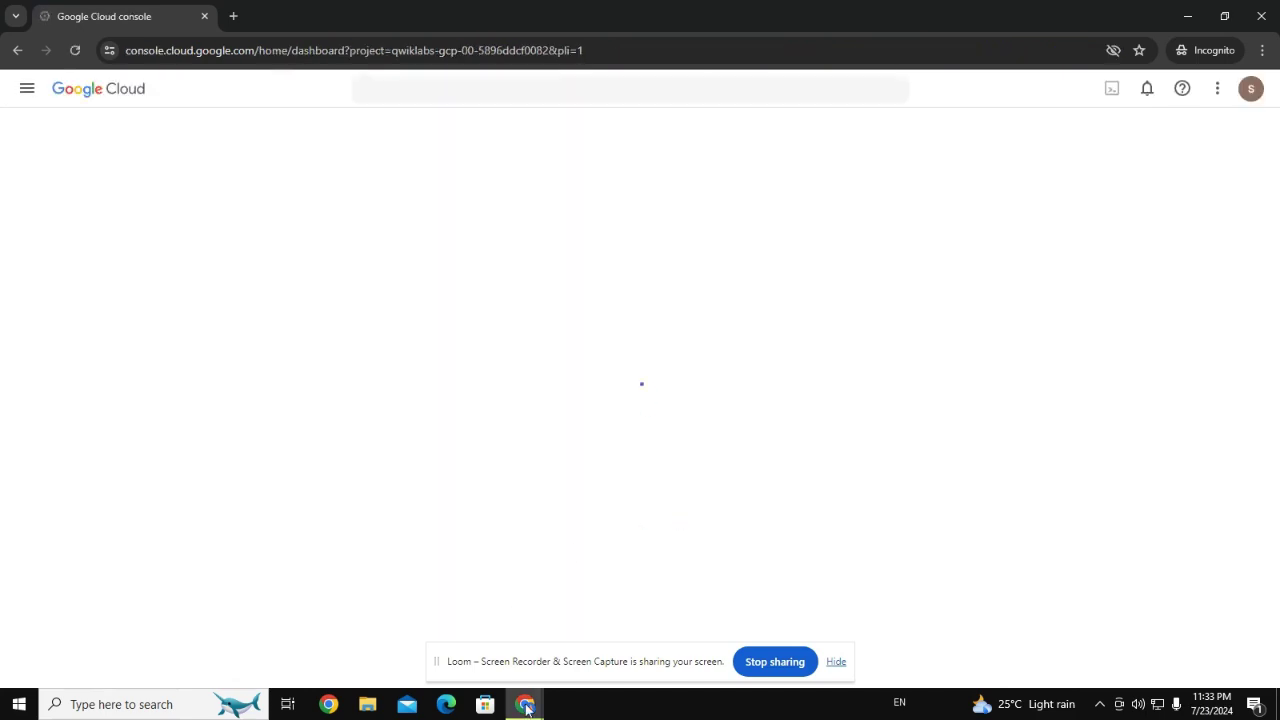
mouse_move(527, 708)
left_click(395, 660)
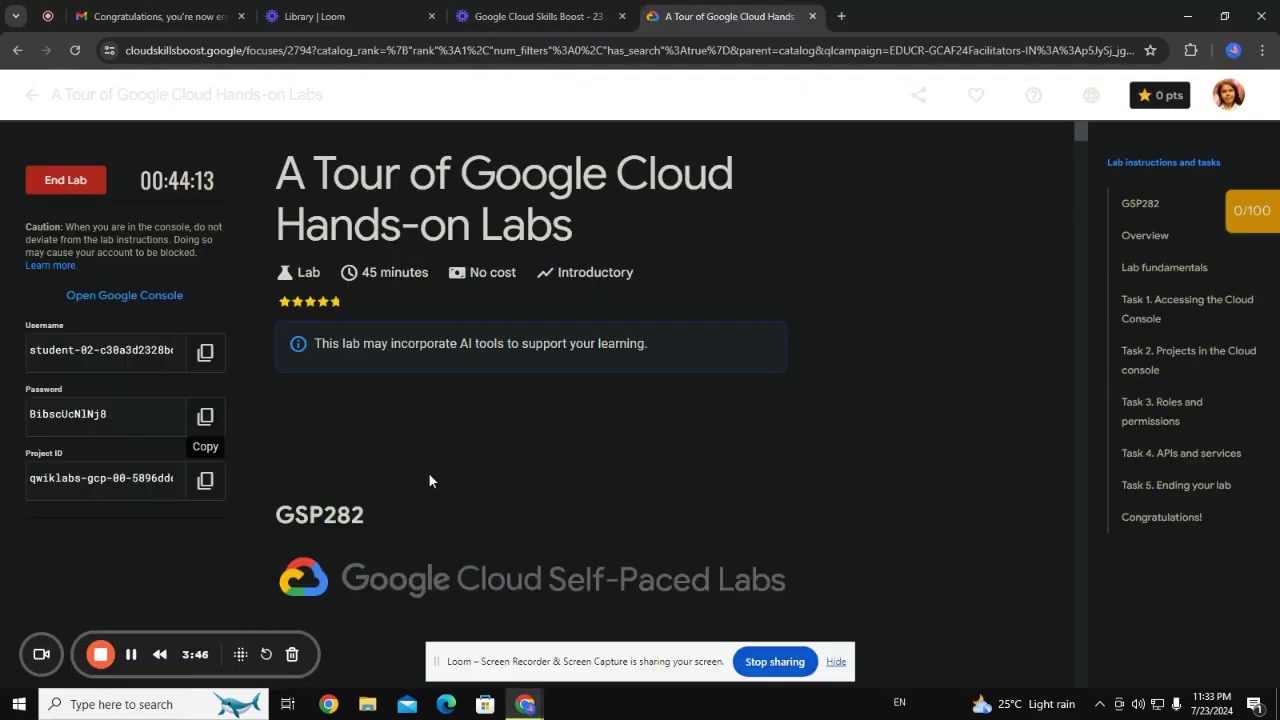
Answer the first Lab fundamentals question with 'Start lab (button)'.
scroll(616, 424, "down", 10)
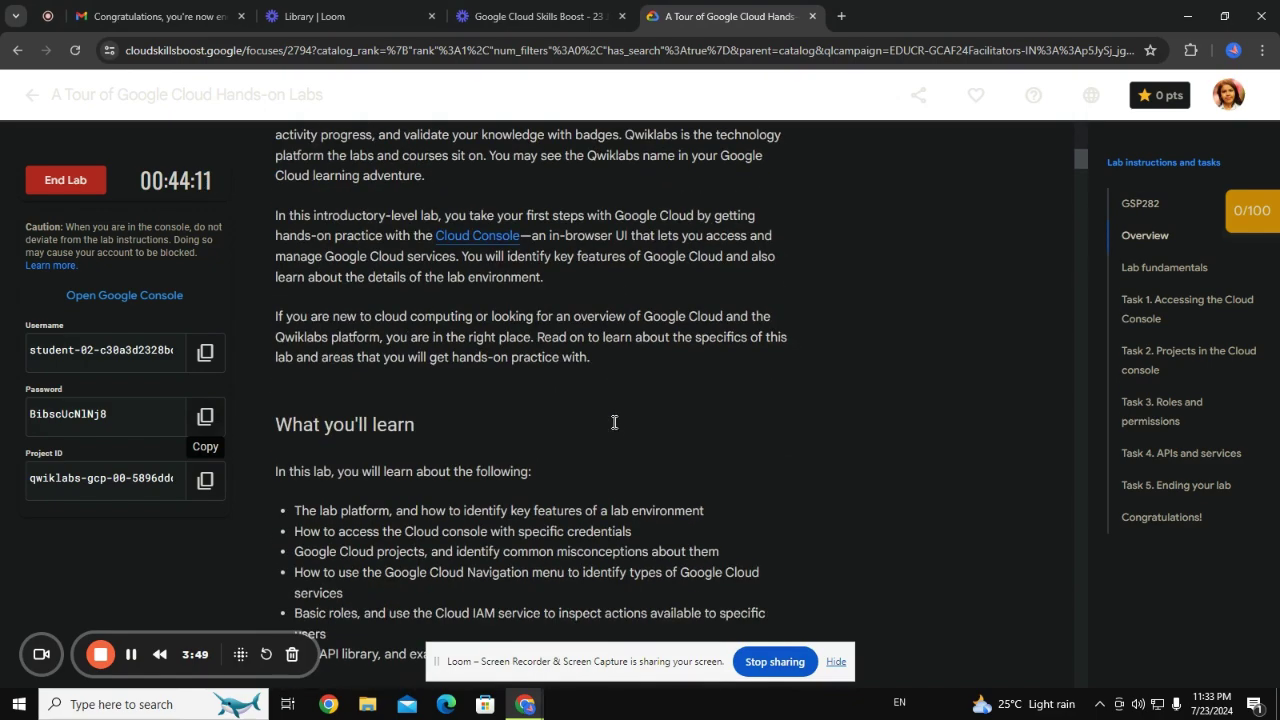
scroll(613, 428, "down", 3)
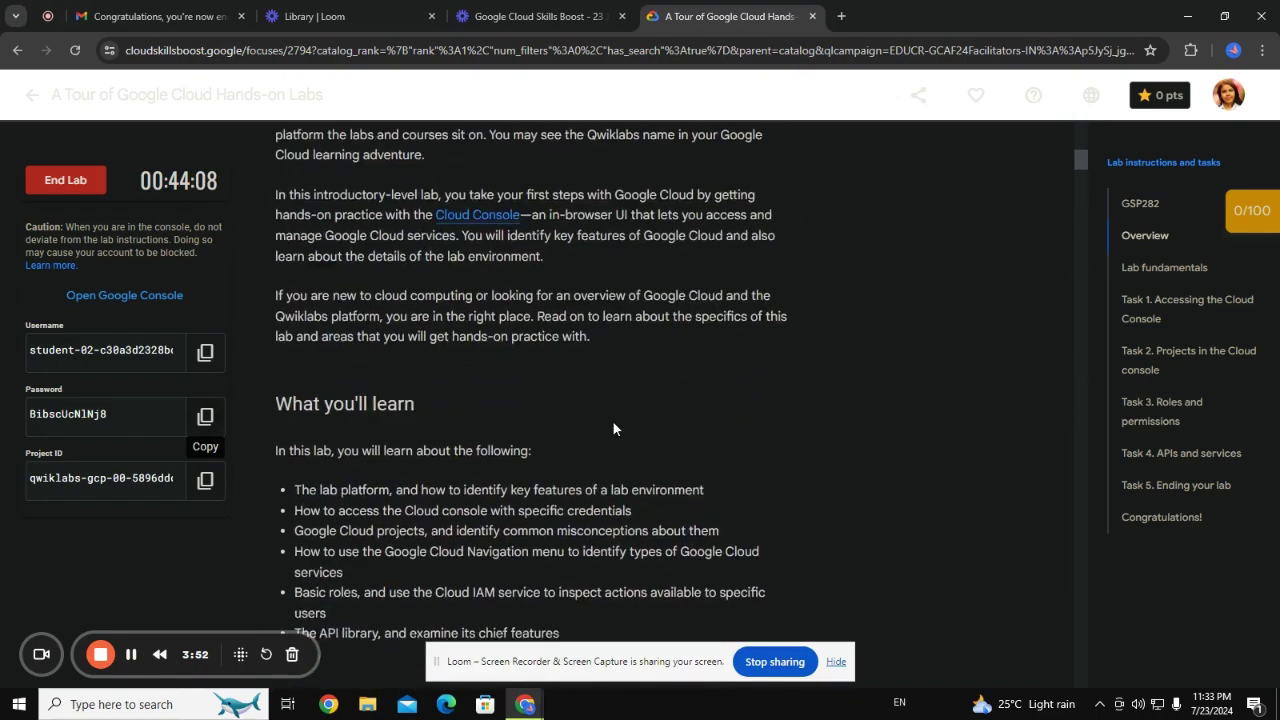
scroll(613, 428, "down", 10)
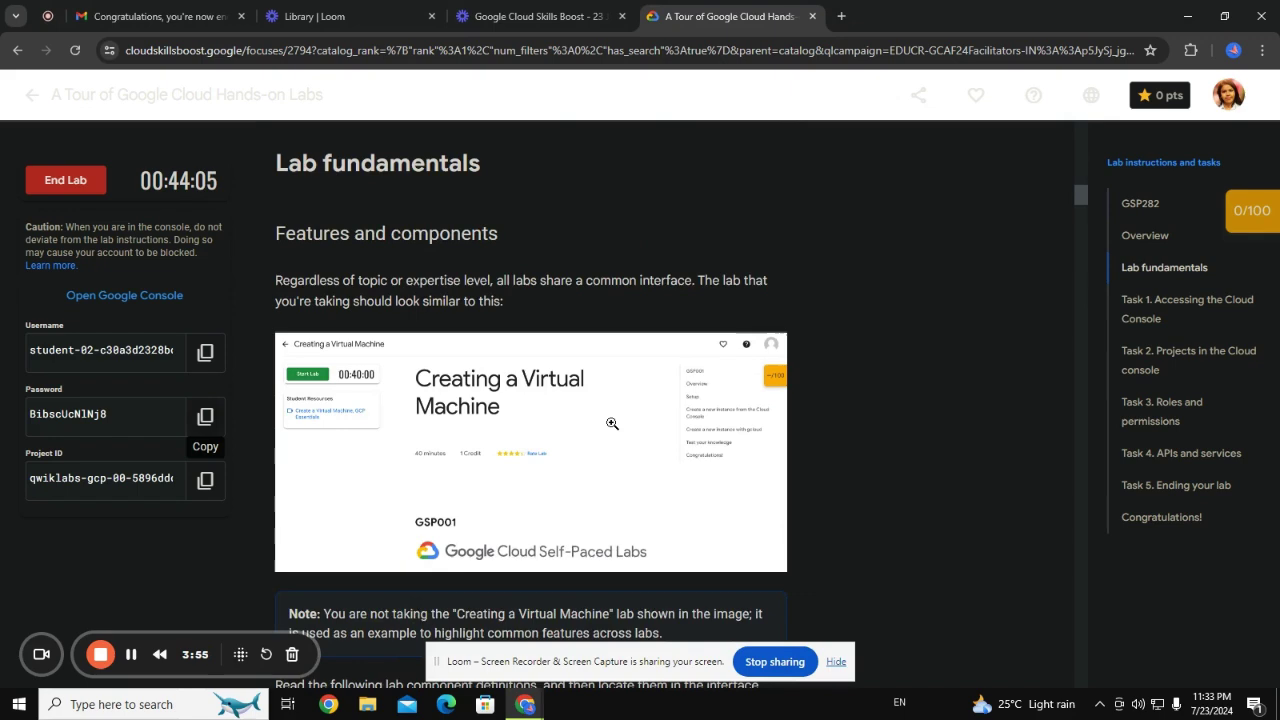
scroll(611, 428, "down", 4)
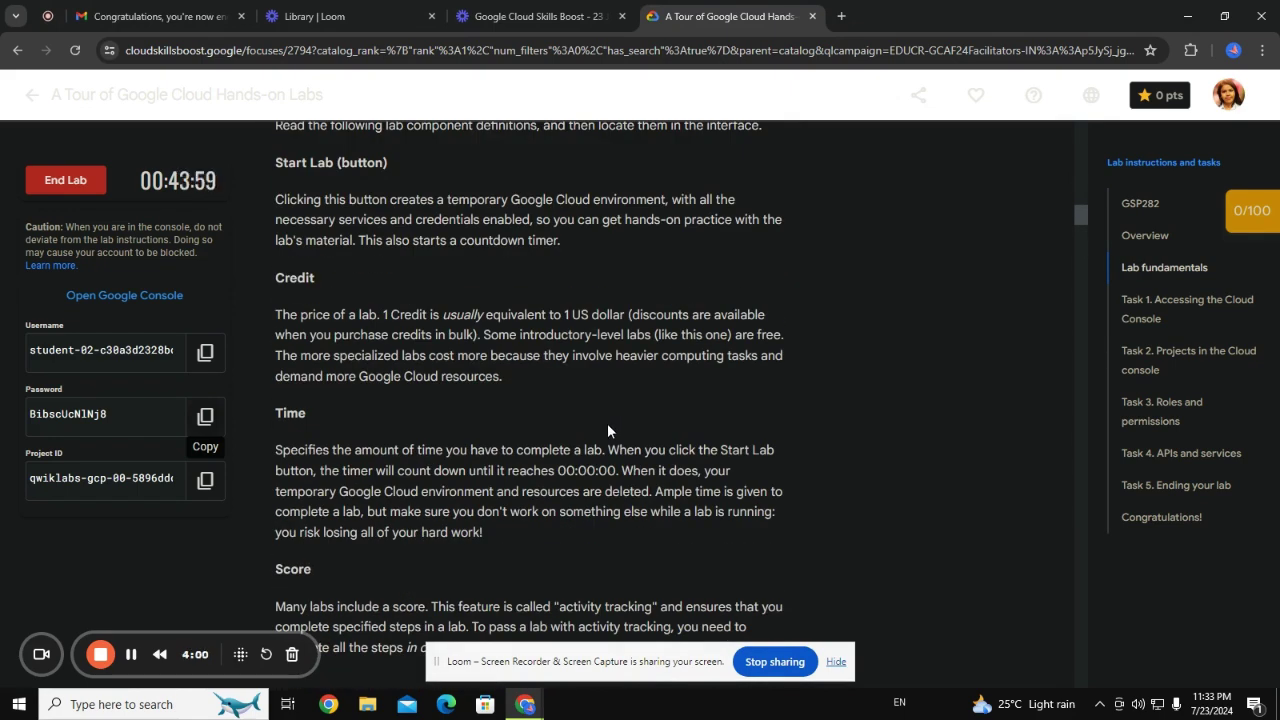
scroll(623, 383, "down", 8)
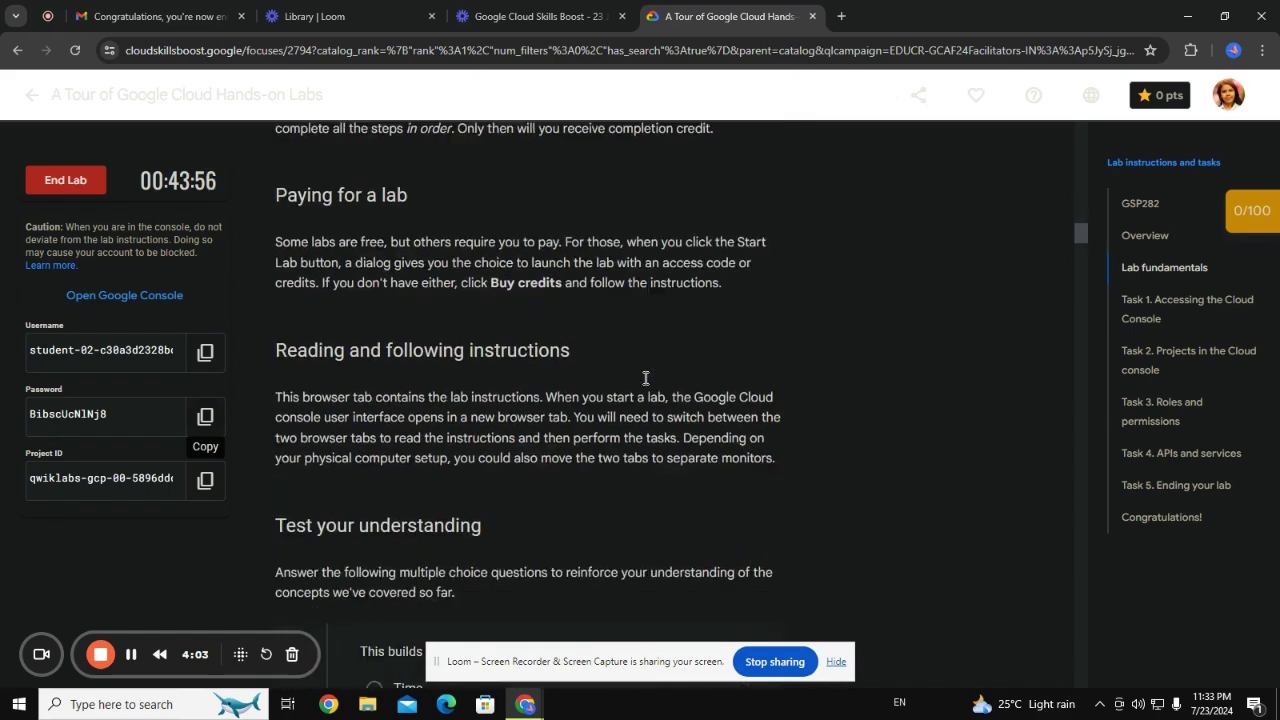
scroll(581, 301, "down", 2)
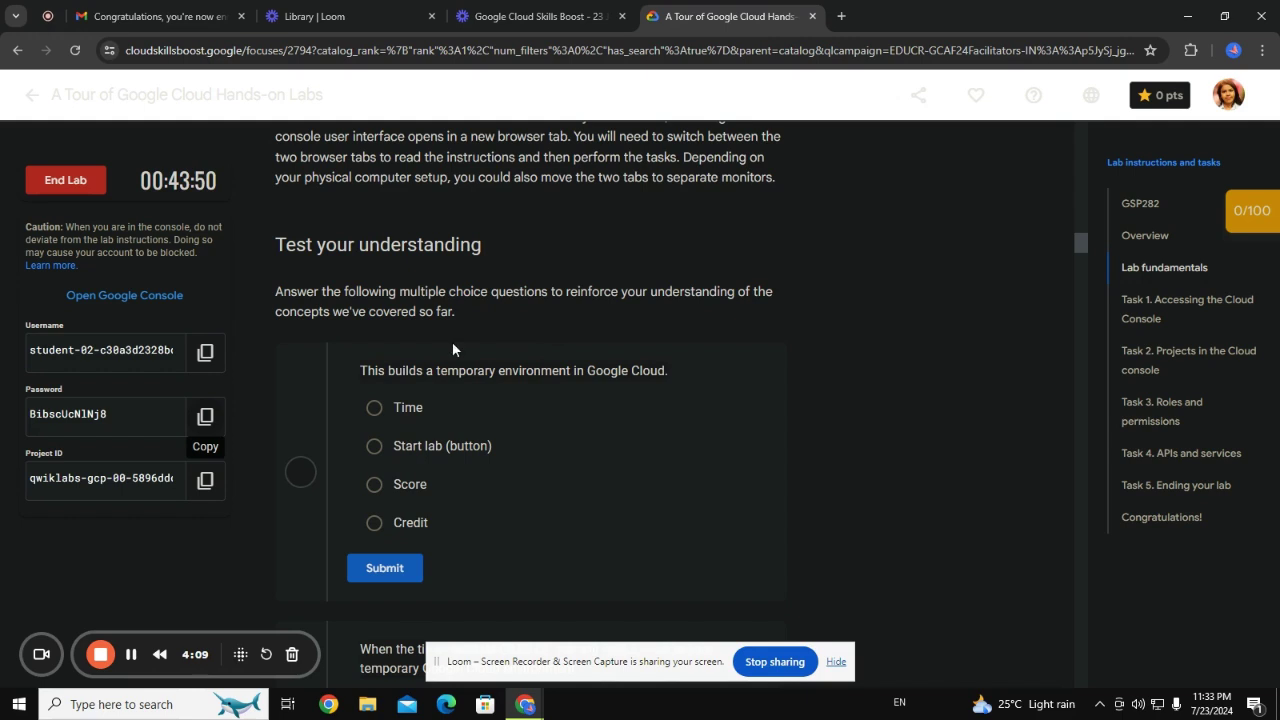
left_click(375, 450)
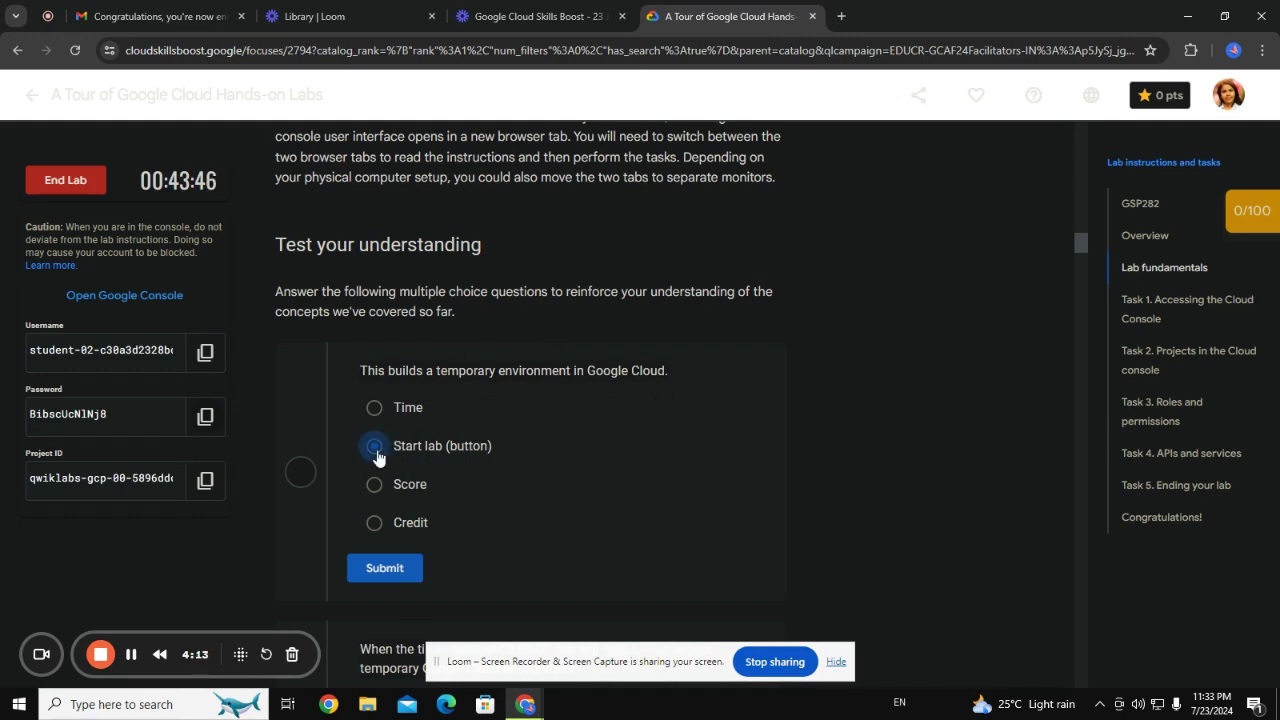
left_click(384, 567)
Answer True to the timer, tracking and completion credit questions.
scroll(530, 446, "down", 2)
scroll(530, 446, "down", 2)
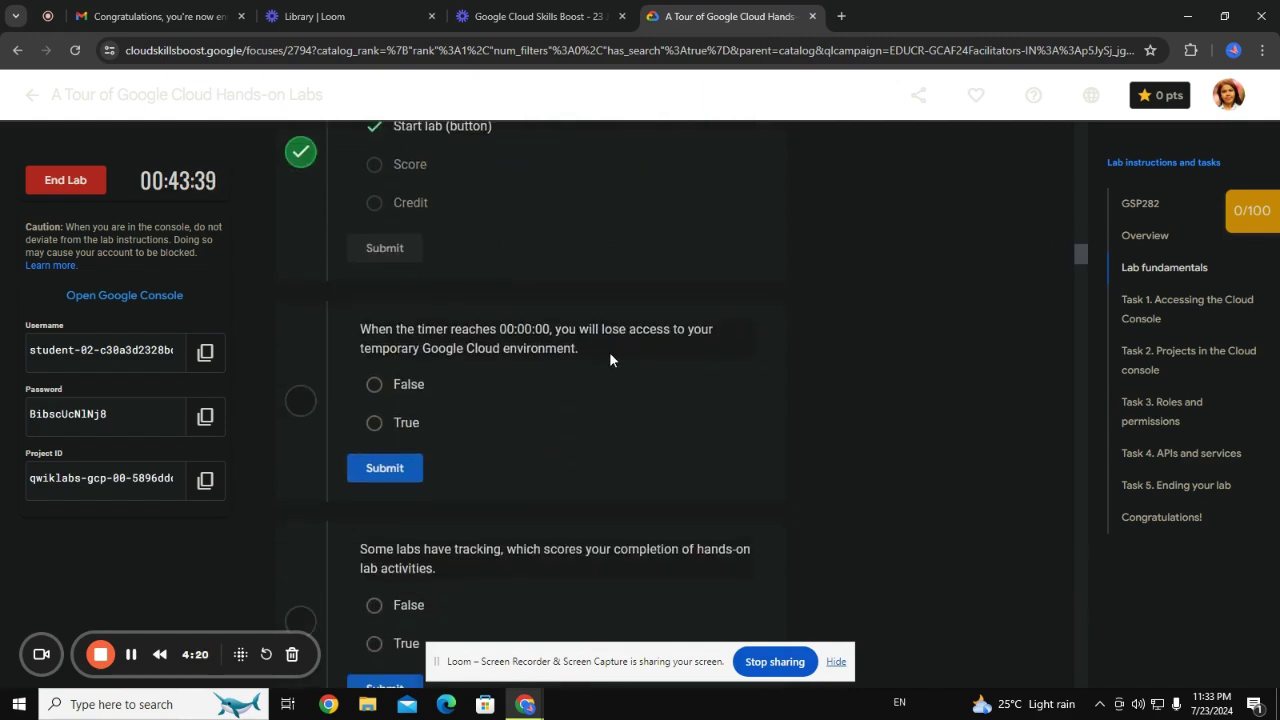
scroll(610, 360, "up", 2)
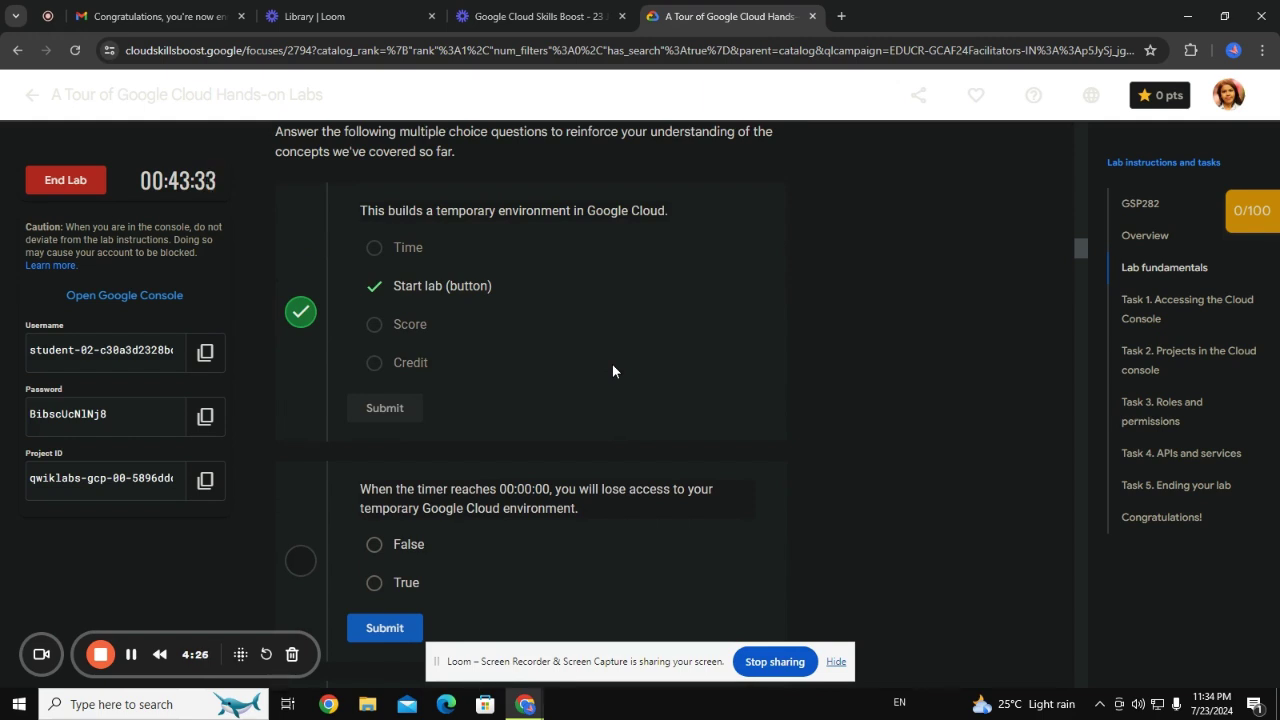
scroll(600, 376, "down", 1)
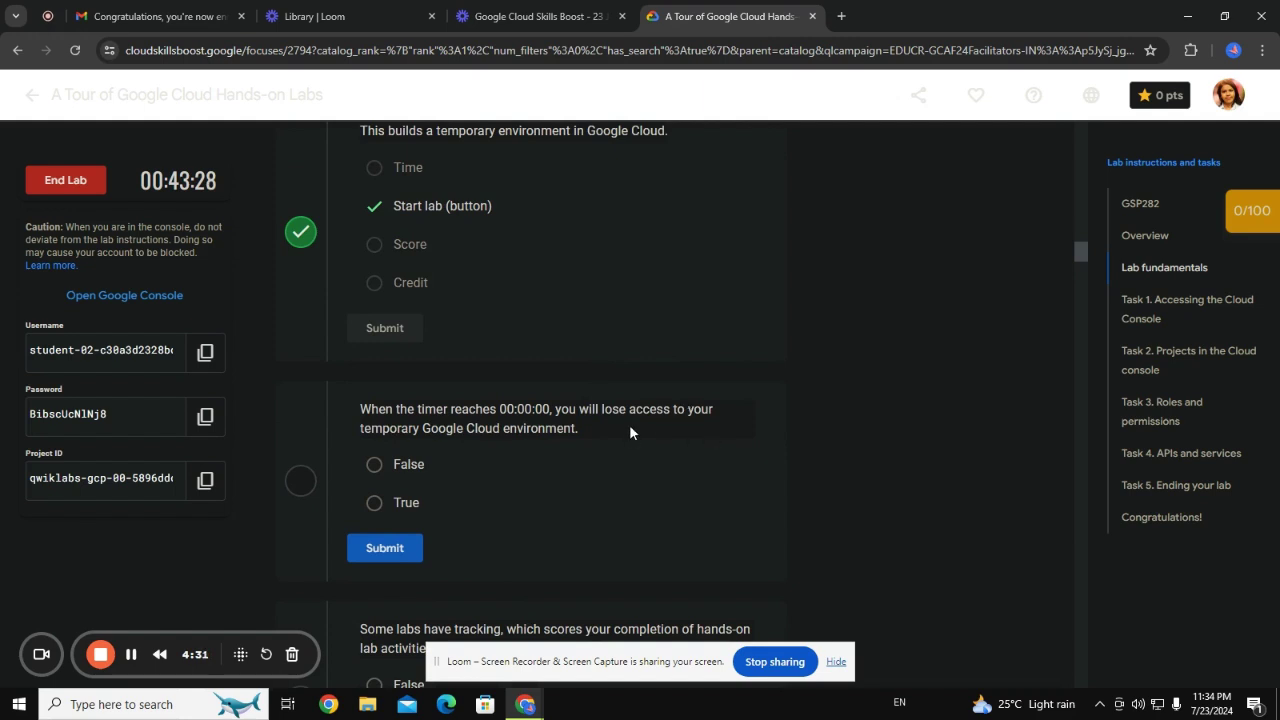
left_click(374, 503)
left_click(384, 547)
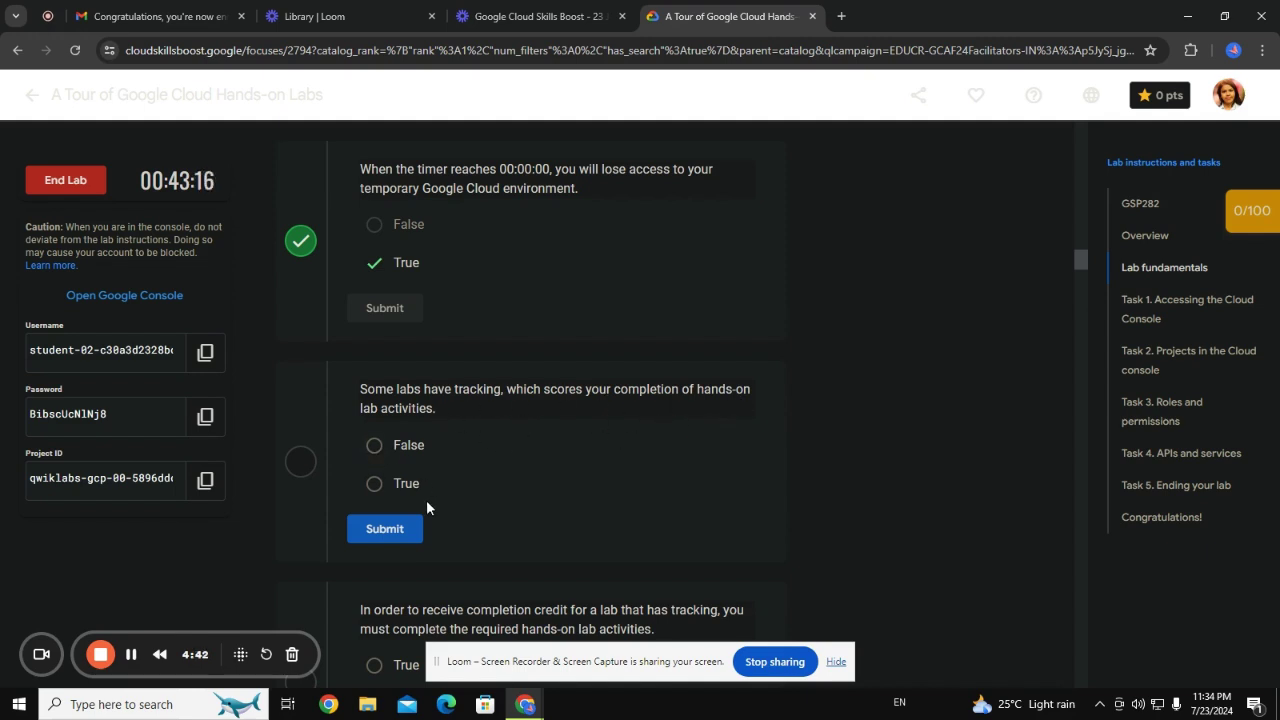
left_click(374, 484)
left_click(385, 528)
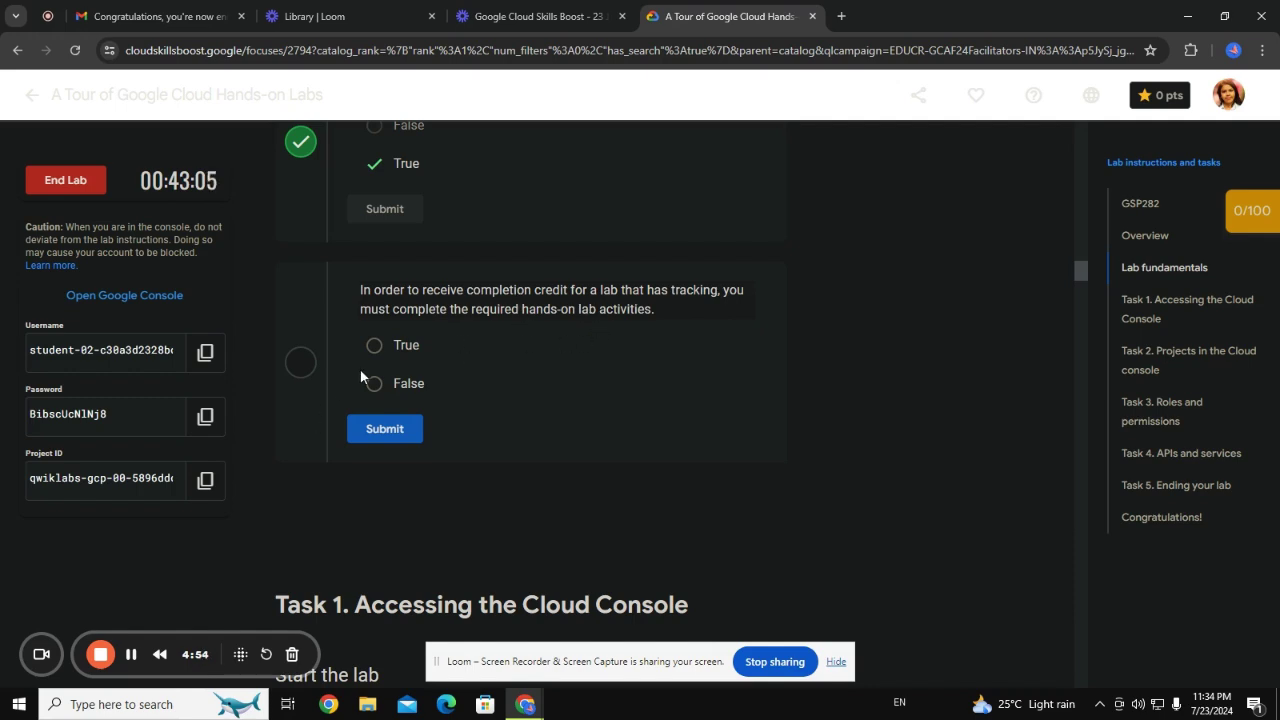
left_click(375, 346)
left_click(382, 430)
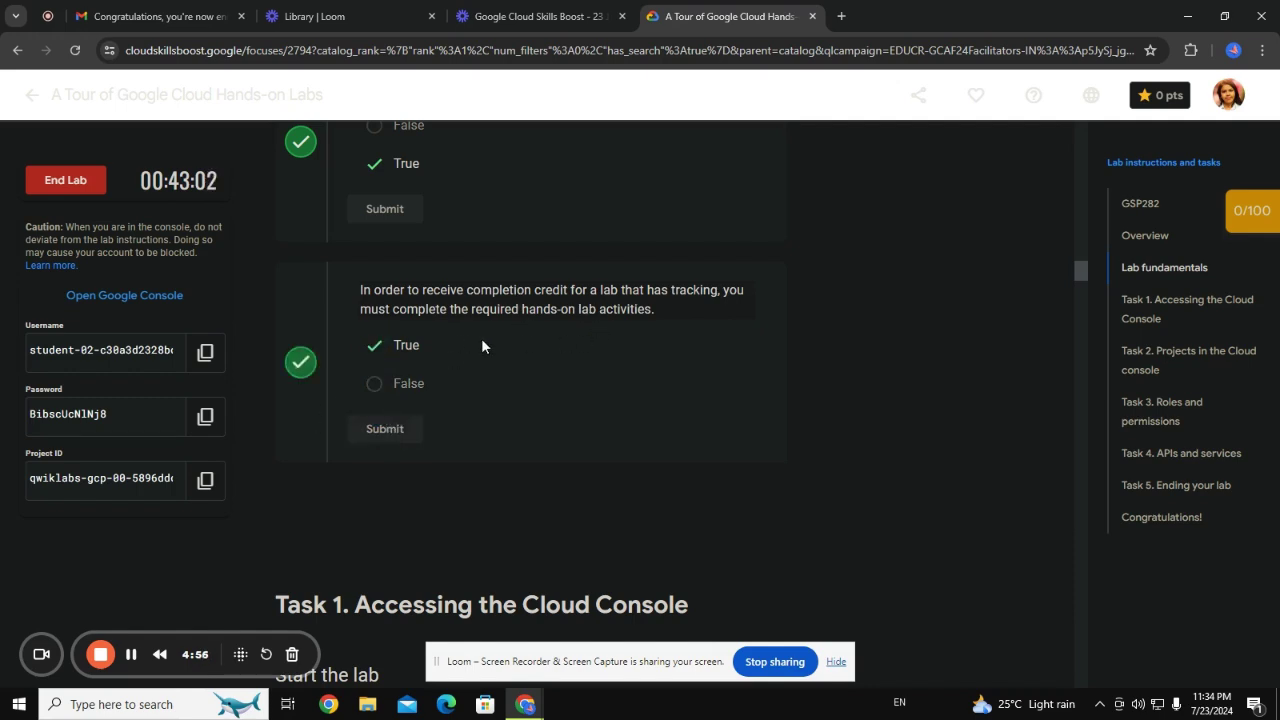
scroll(483, 338, "down", 5)
Answer System admin as the field not present in Task 1's quiz.
scroll(480, 335, "up", 2)
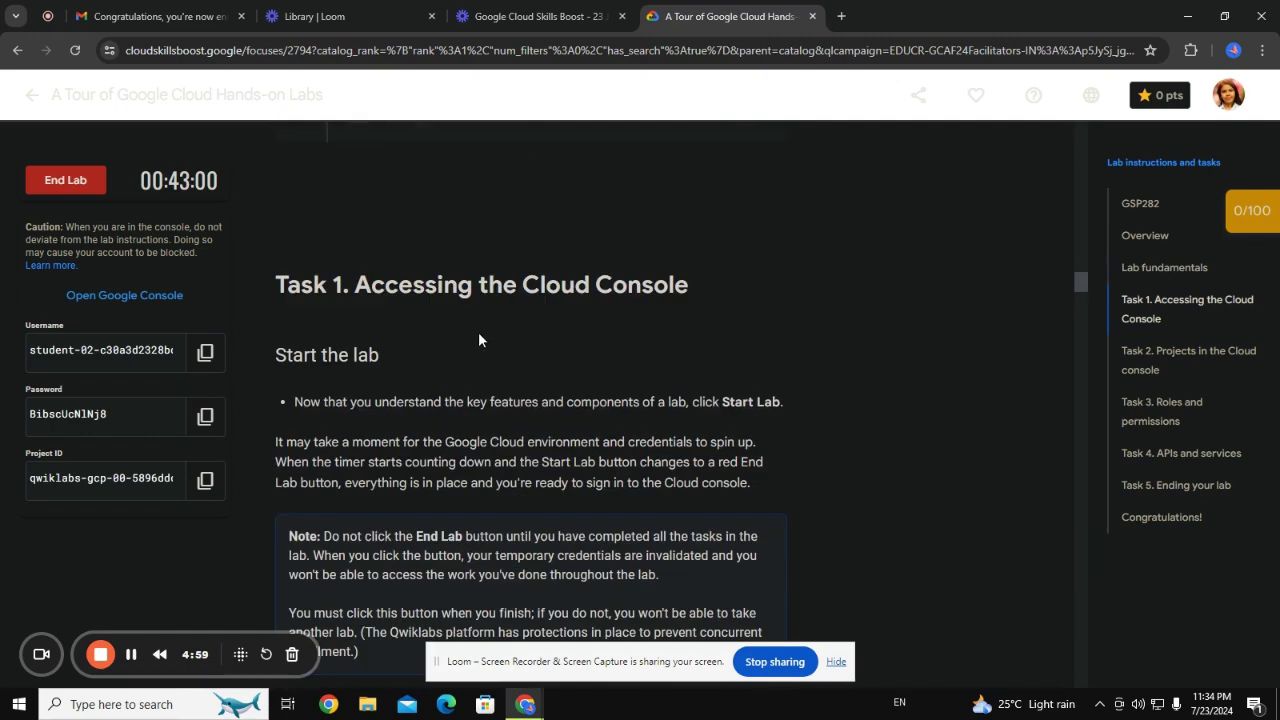
scroll(555, 299, "down", 4)
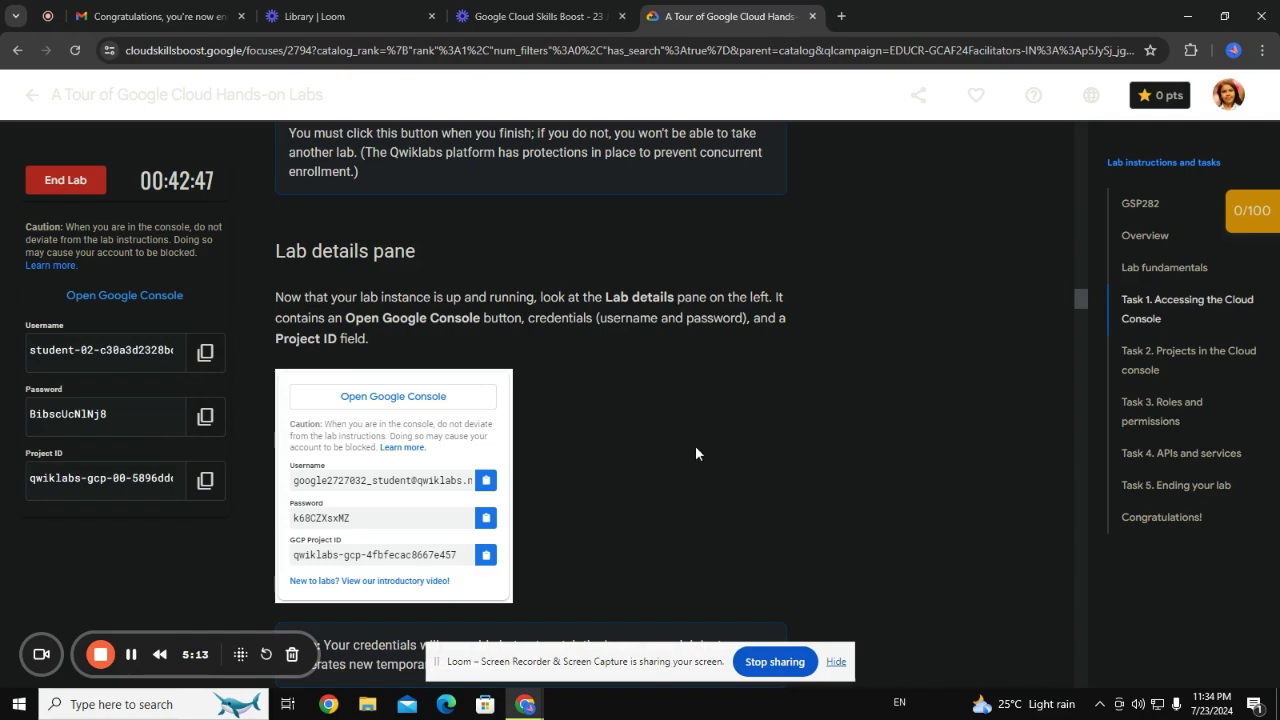
scroll(678, 440, "down", 7)
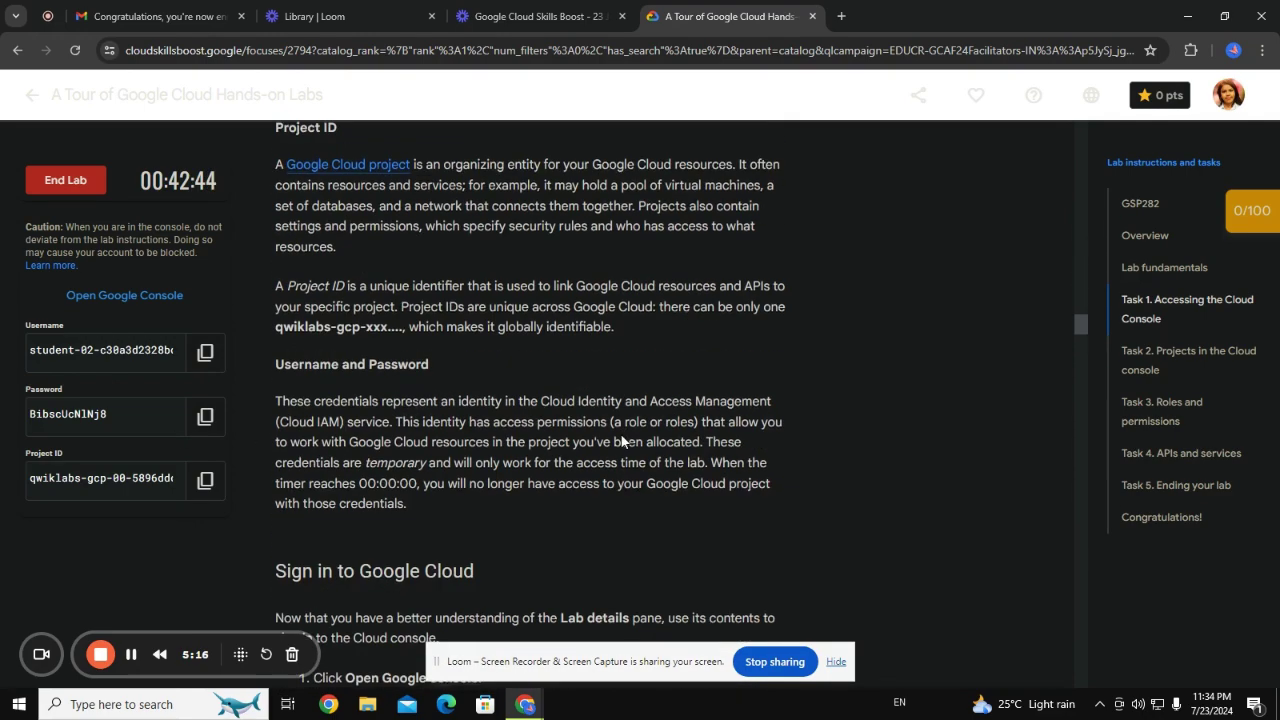
scroll(620, 441, "down", 7)
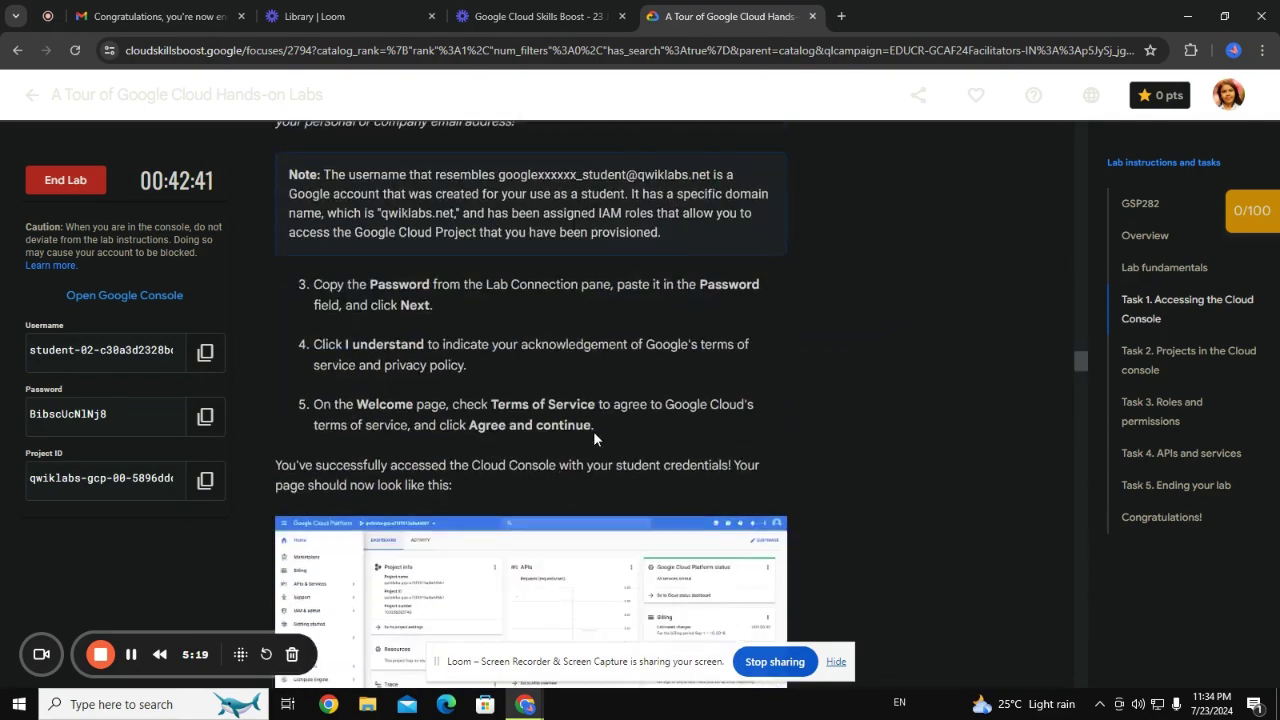
scroll(593, 431, "down", 6)
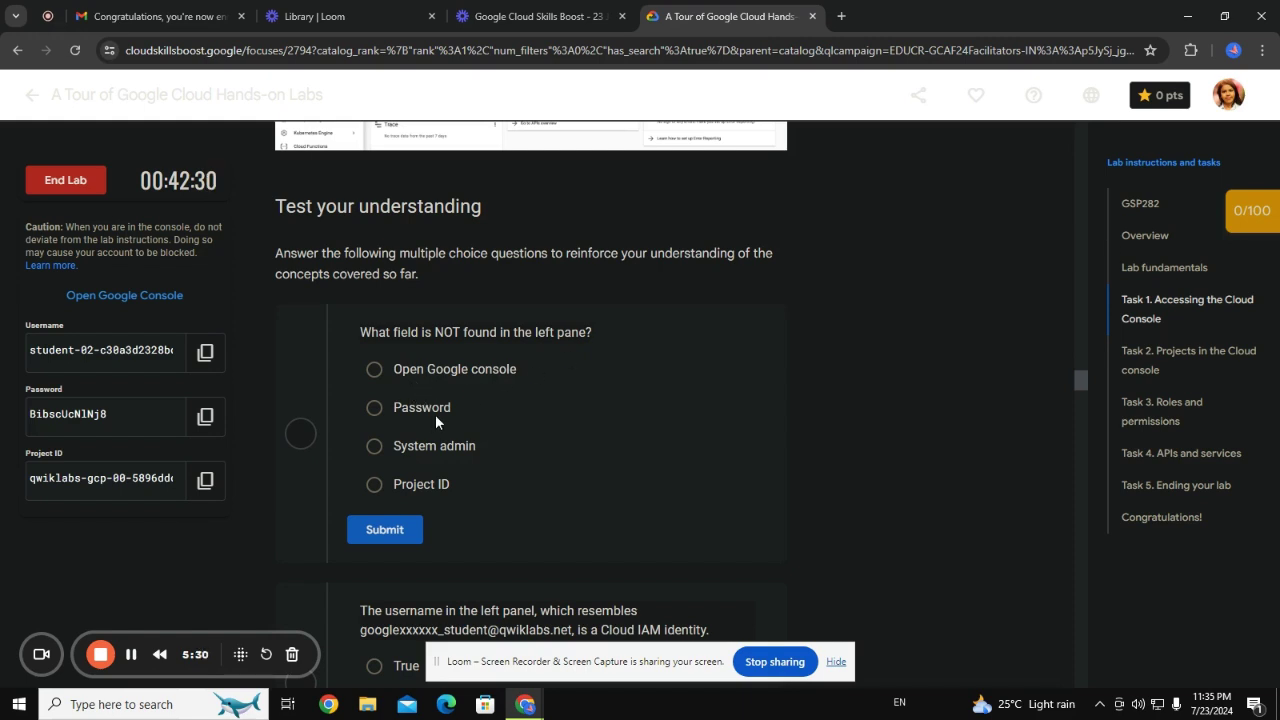
left_click(377, 450)
left_click(380, 527)
Answer the Cloud IAM identity question, correcting False to True.
scroll(539, 419, "down", 2)
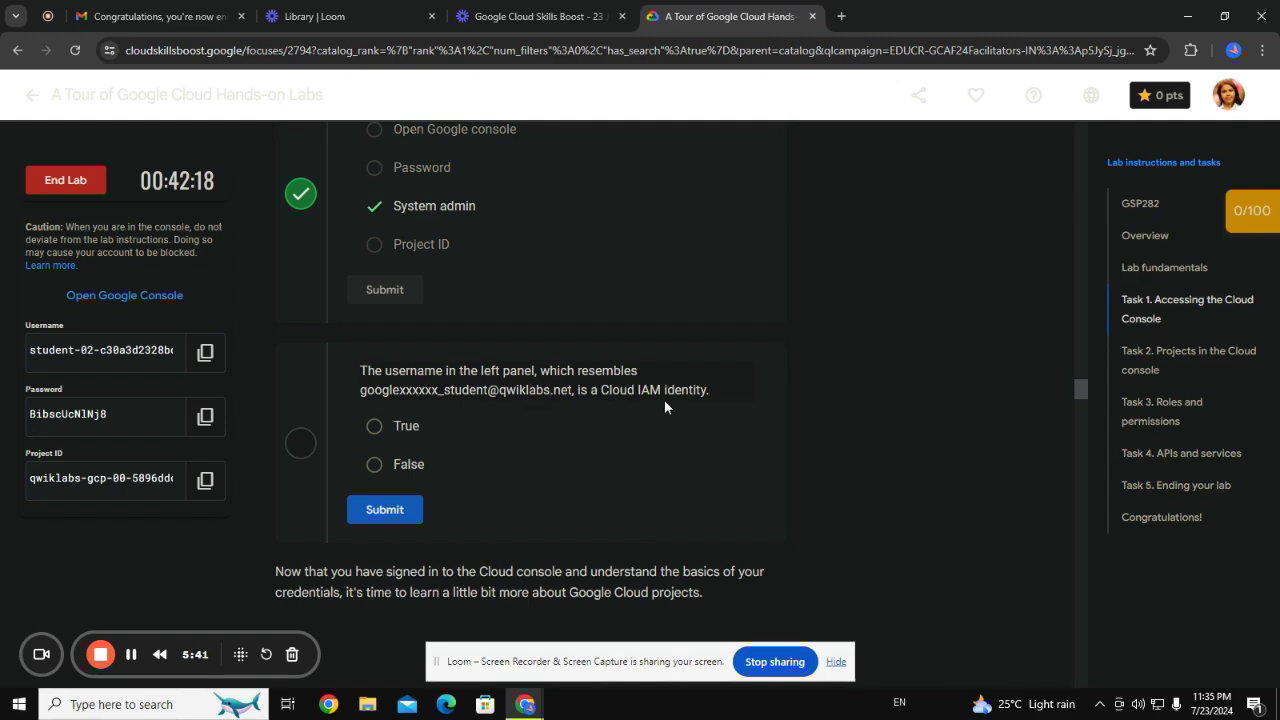
left_click(376, 464)
left_click(382, 510)
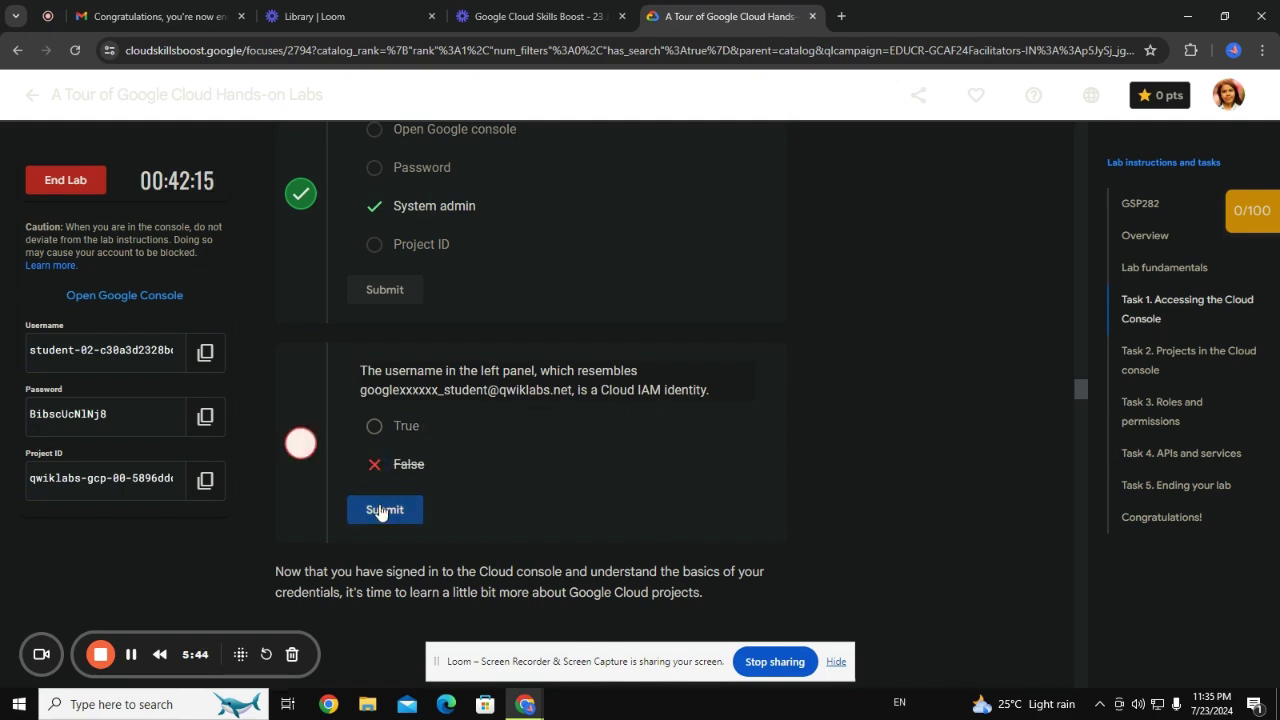
left_click(370, 425)
left_click(382, 510)
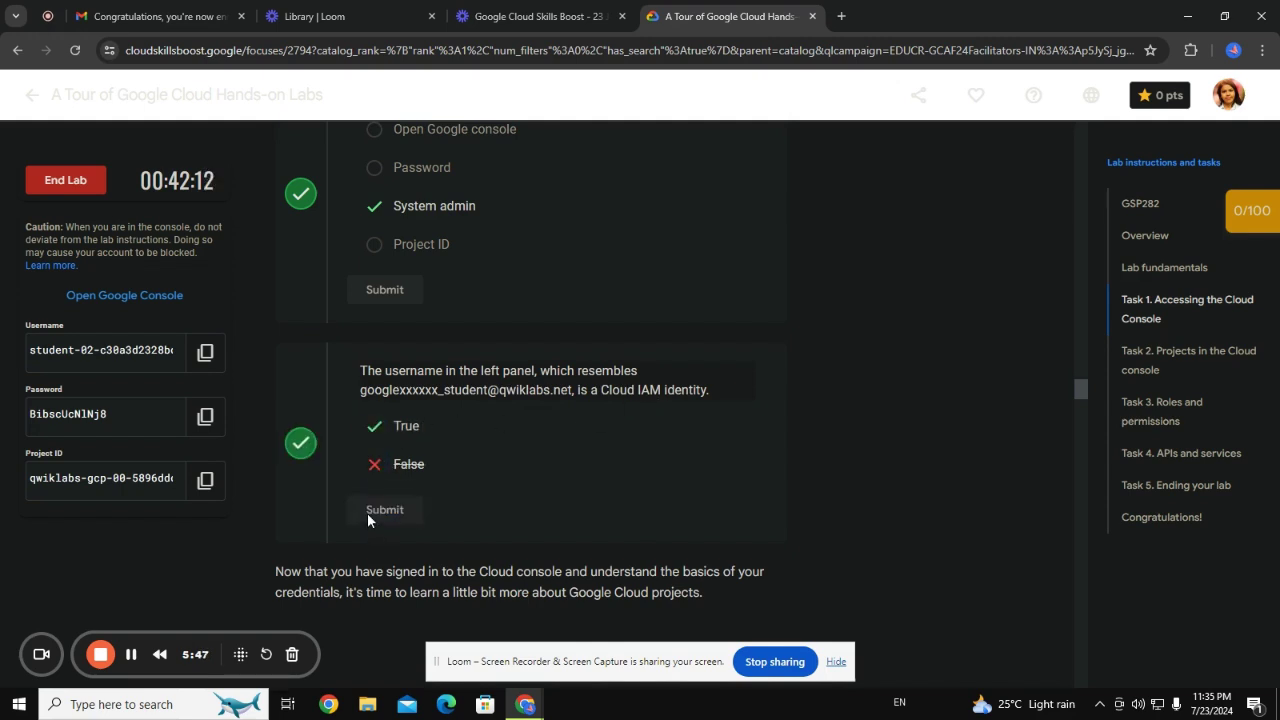
scroll(535, 445, "down", 2)
scroll(531, 440, "down", 5)
Answer Google Cloud Project as the organizing entity and True for read-only sharing.
scroll(612, 250, "down", 2)
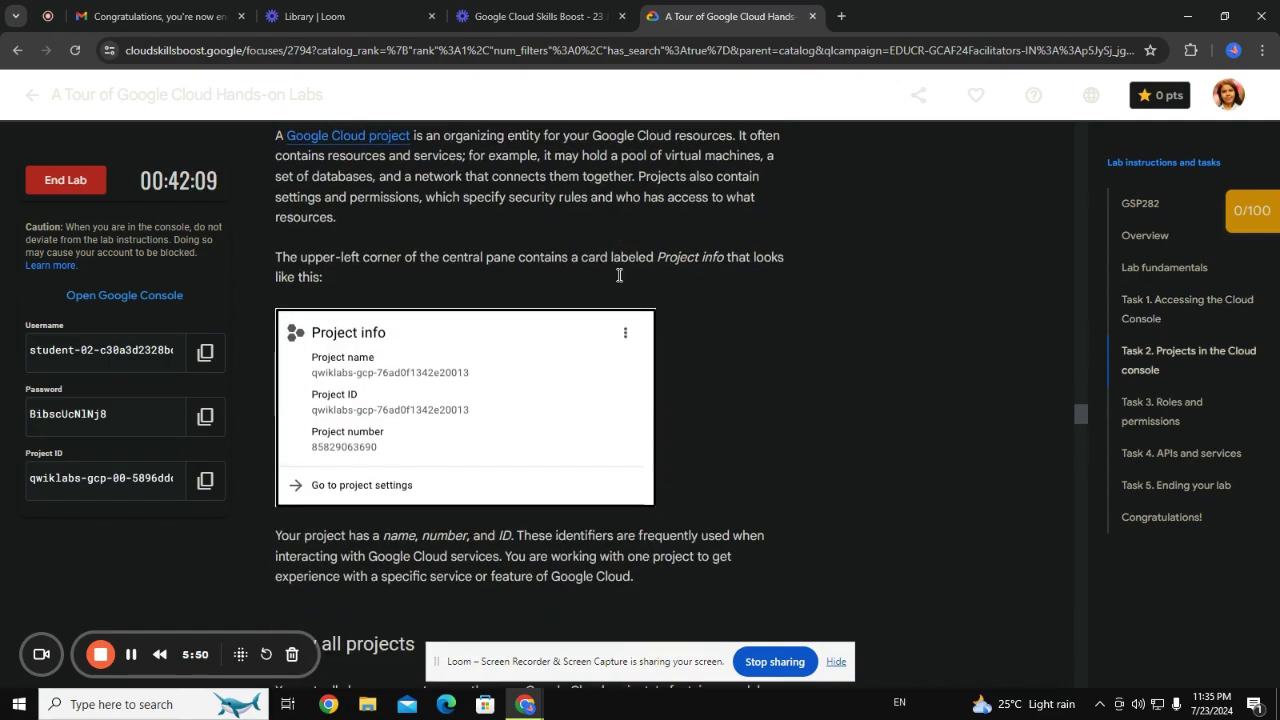
scroll(595, 305, "down", 10)
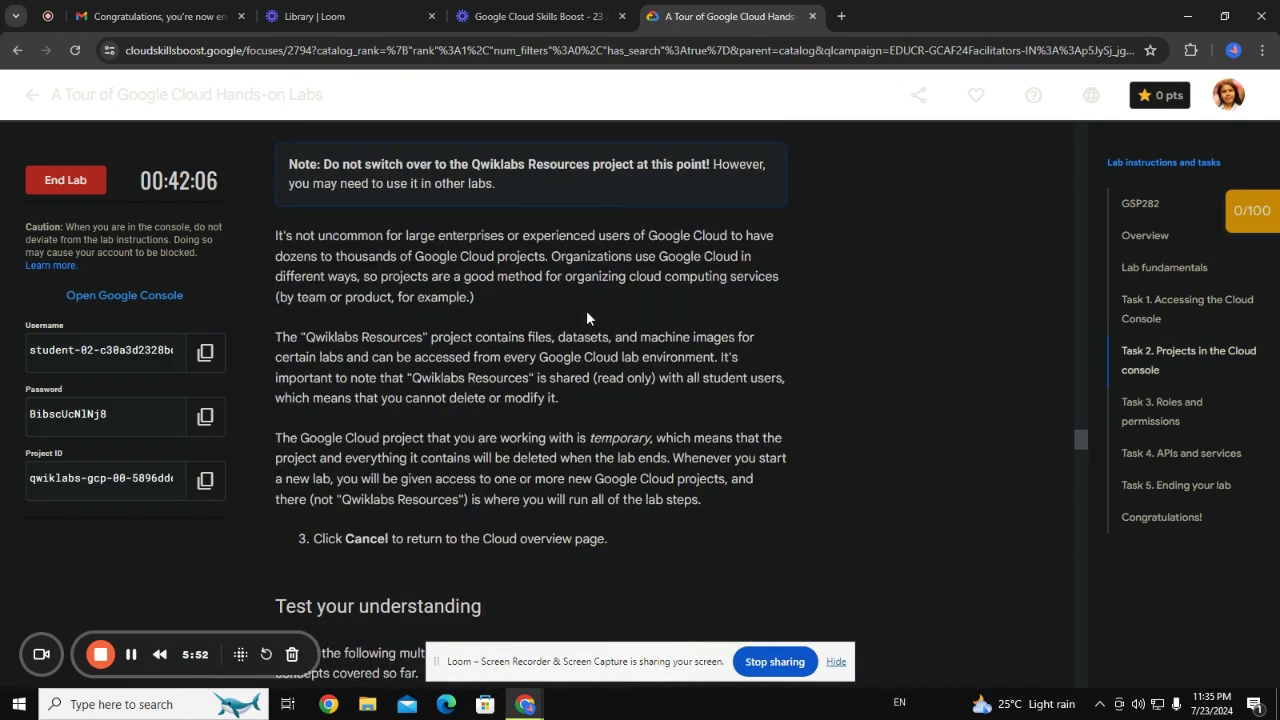
scroll(587, 314, "down", 2)
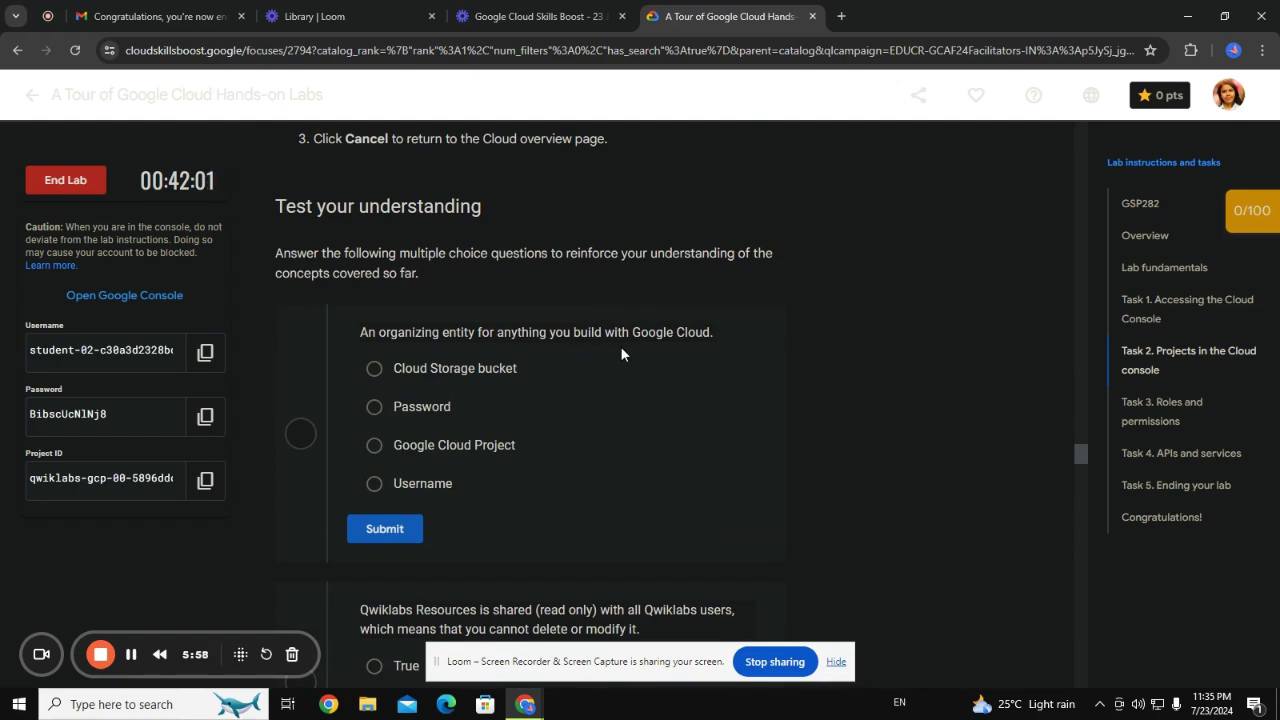
left_click(391, 449)
left_click(384, 528)
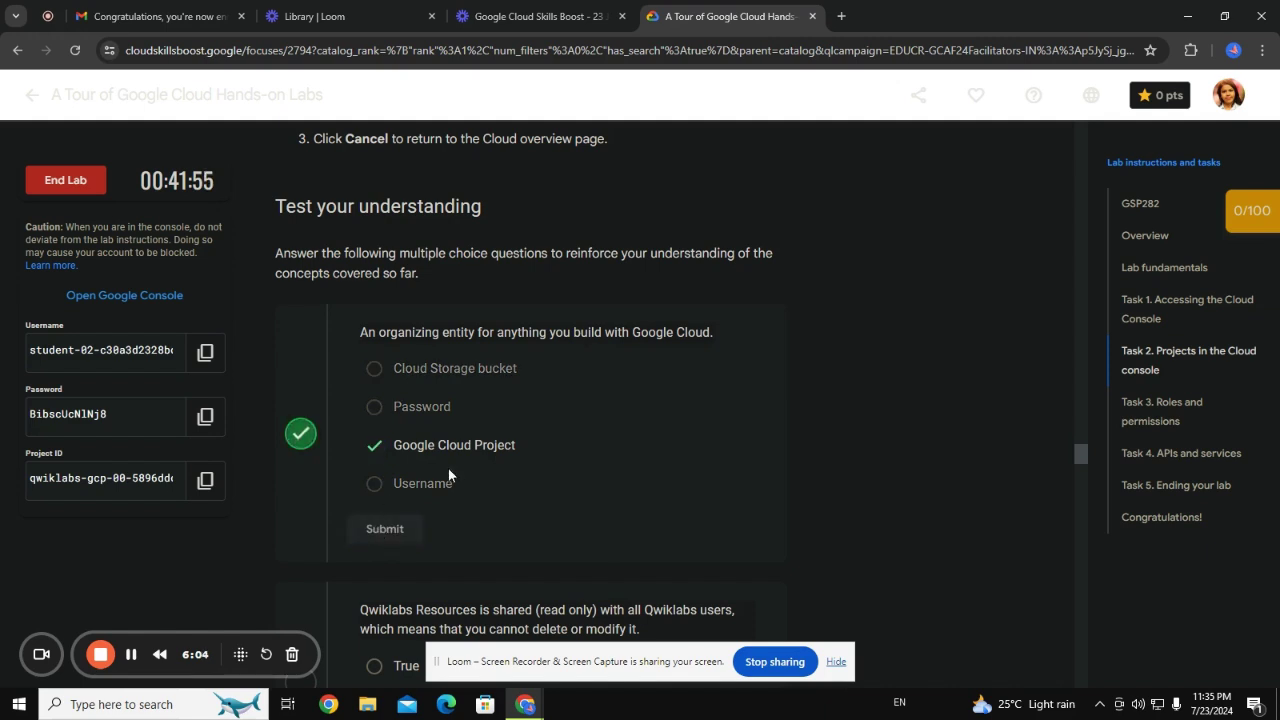
scroll(440, 440, "down", 2)
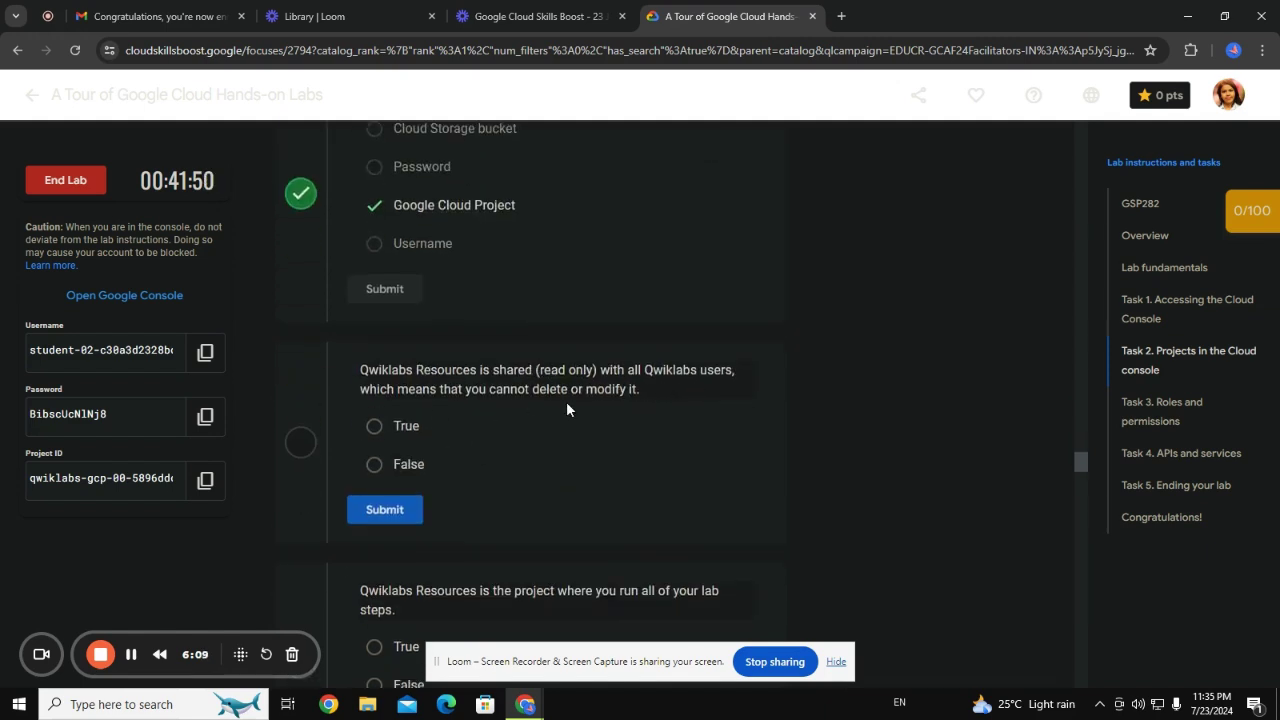
left_click(383, 432)
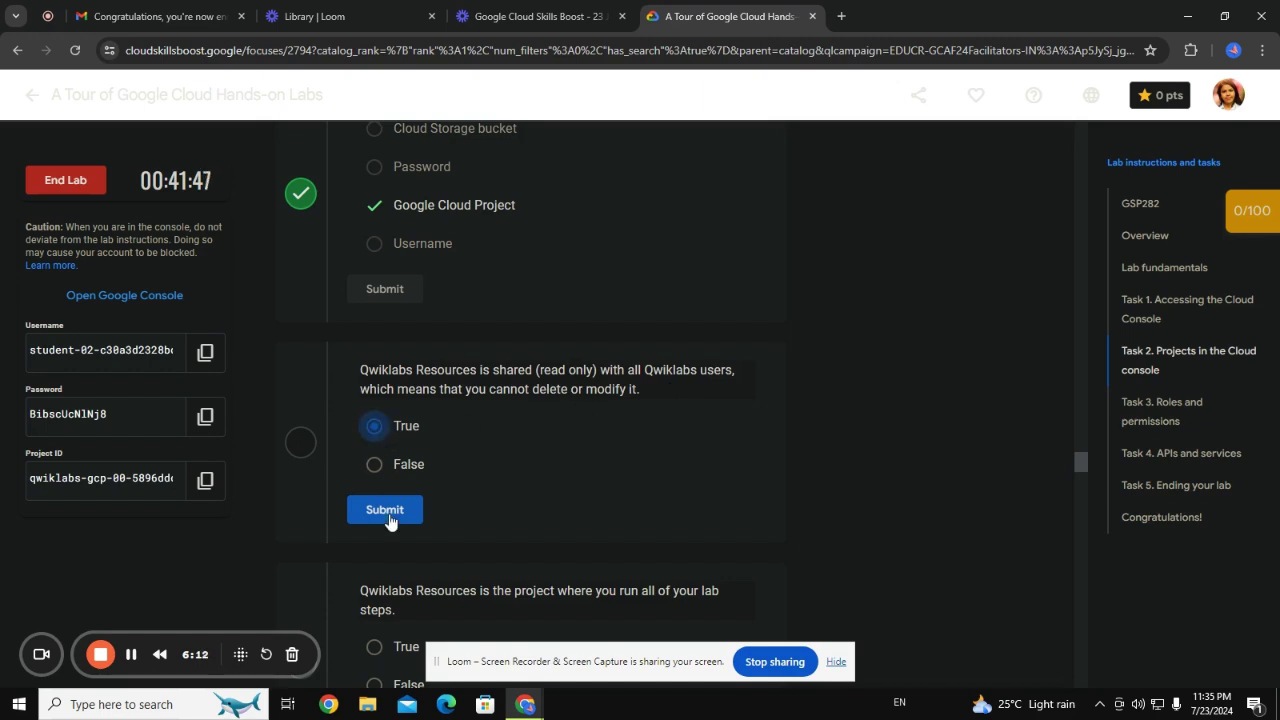
left_click(385, 510)
Answer the lab steps project question, correcting True to False.
scroll(494, 441, "down", 2)
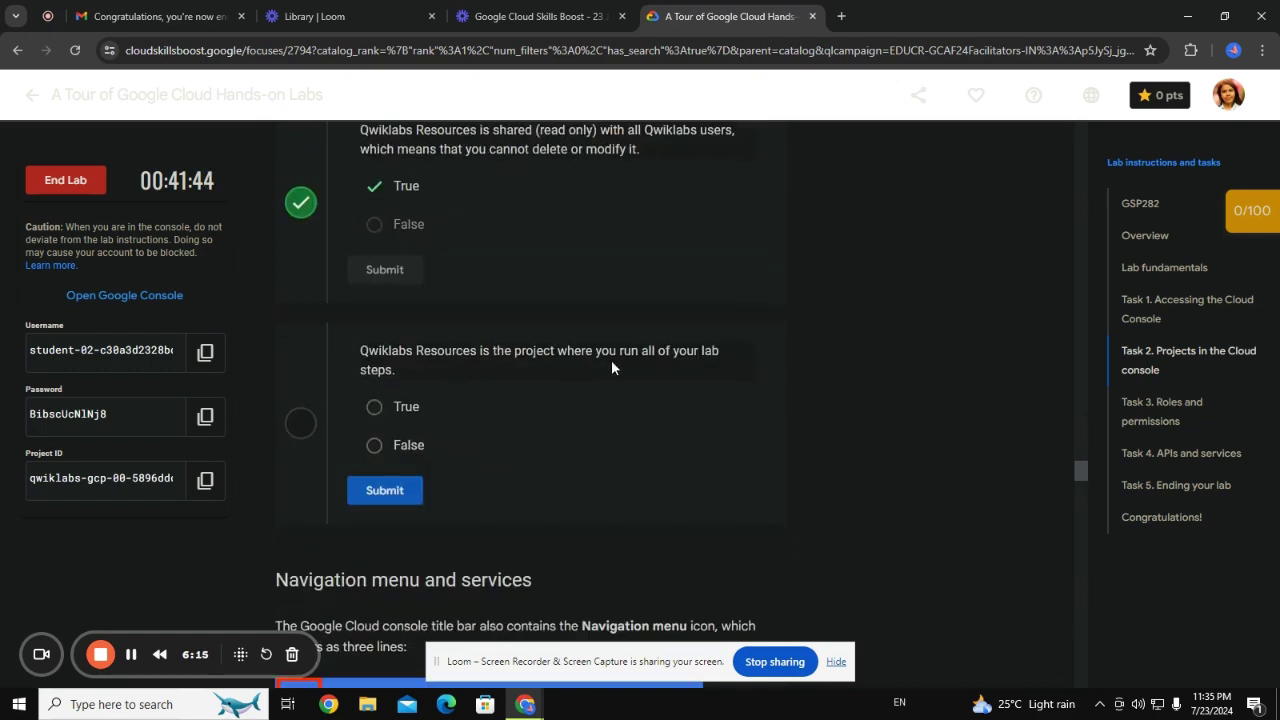
left_click(374, 407)
left_click(382, 492)
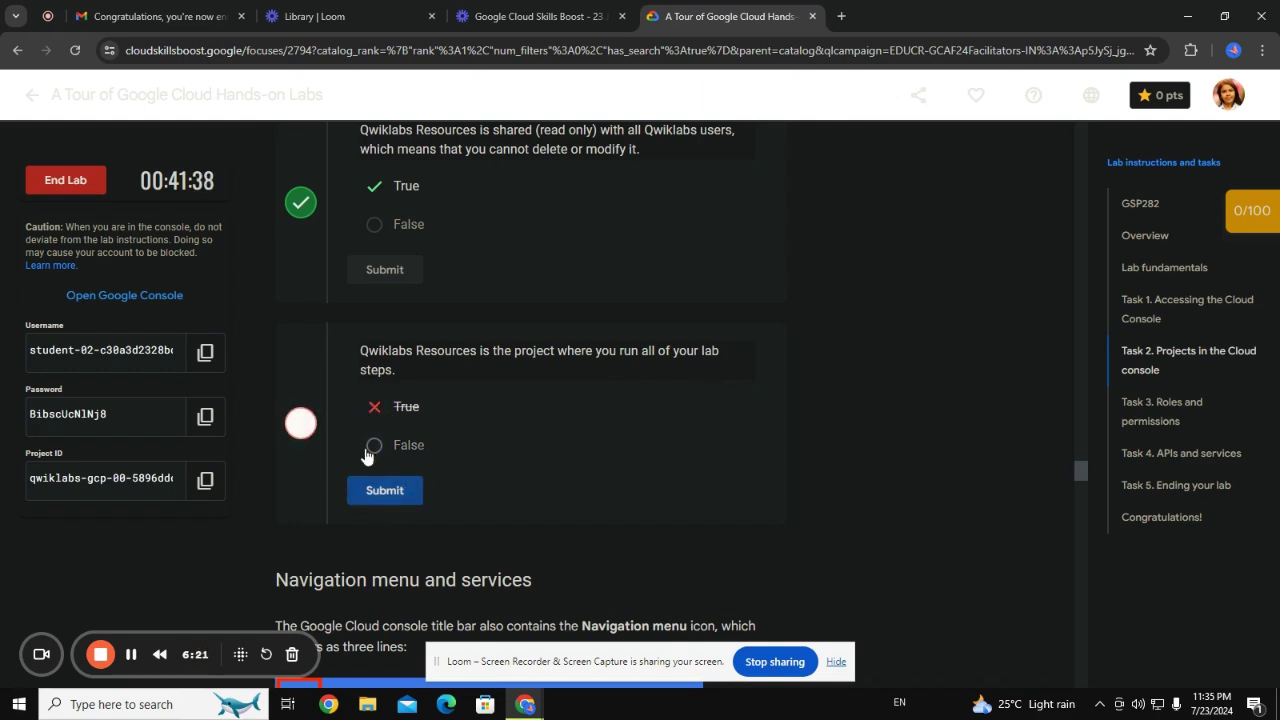
left_click(374, 445)
left_click(385, 490)
scroll(450, 460, "down", 2)
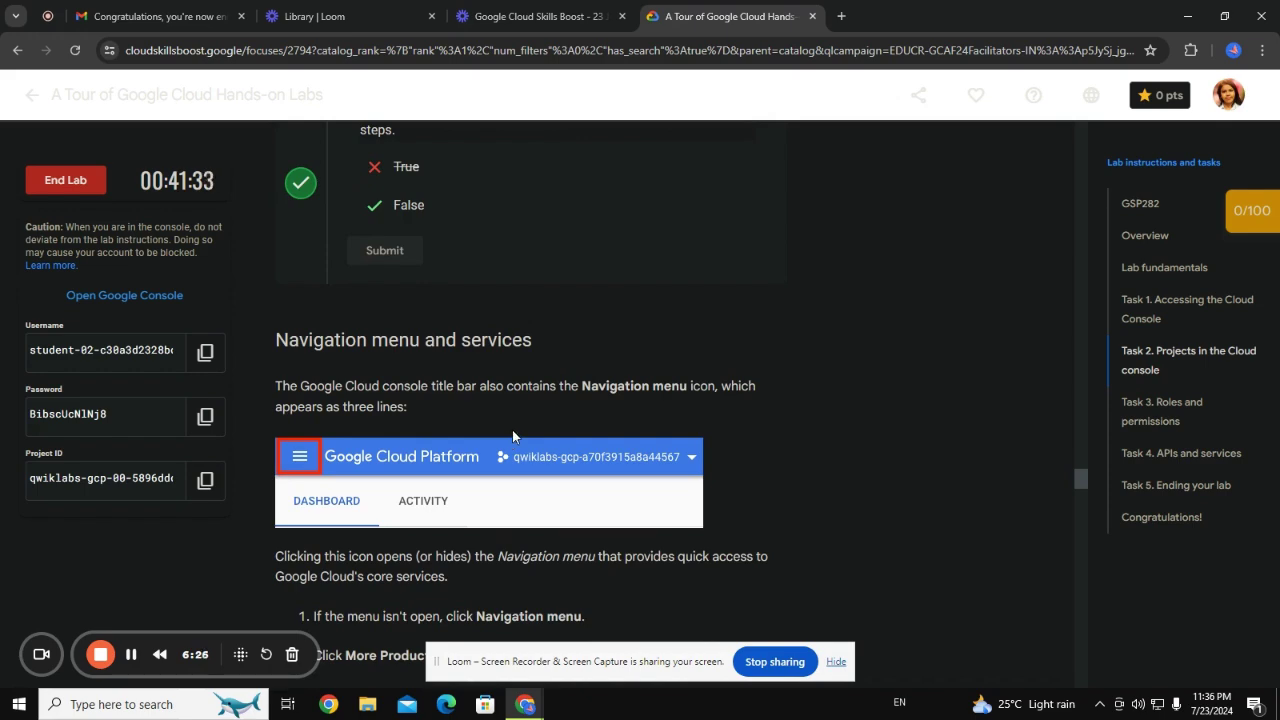
scroll(511, 429, "down", 5)
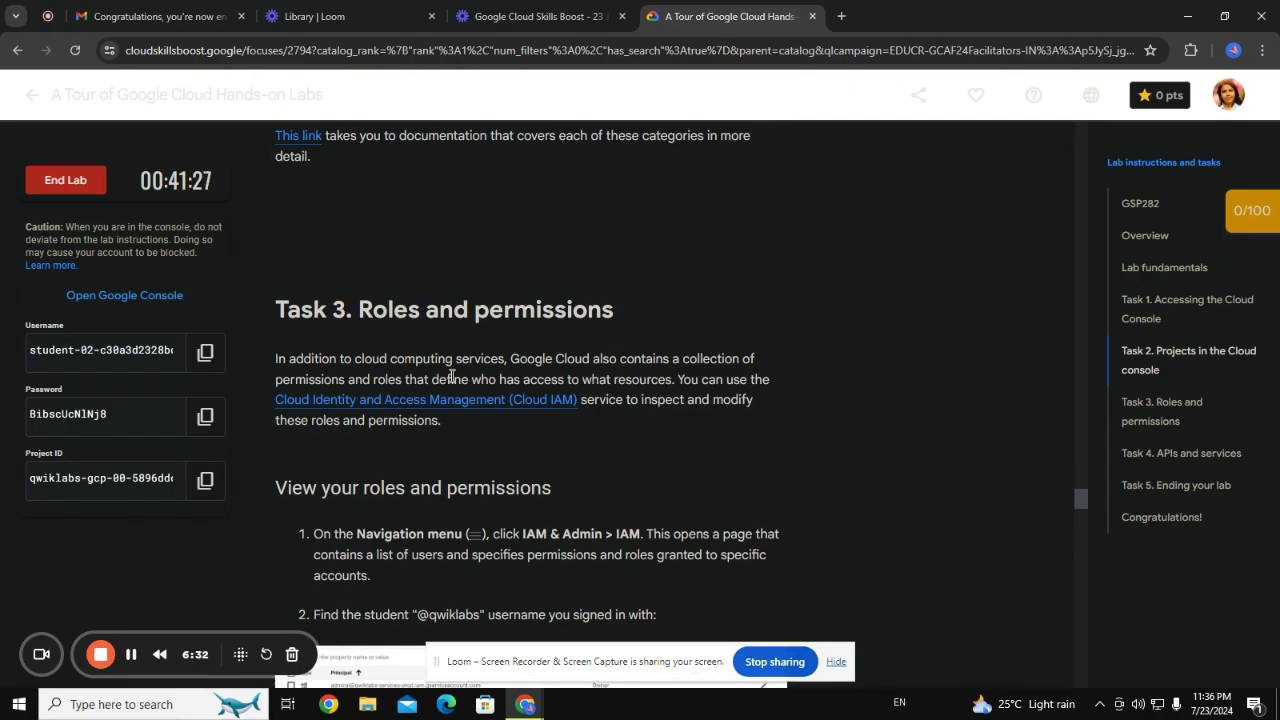
Answer 'Navigation menu' to the first Task 3 quiz question and submit it.
scroll(451, 376, "down", 14)
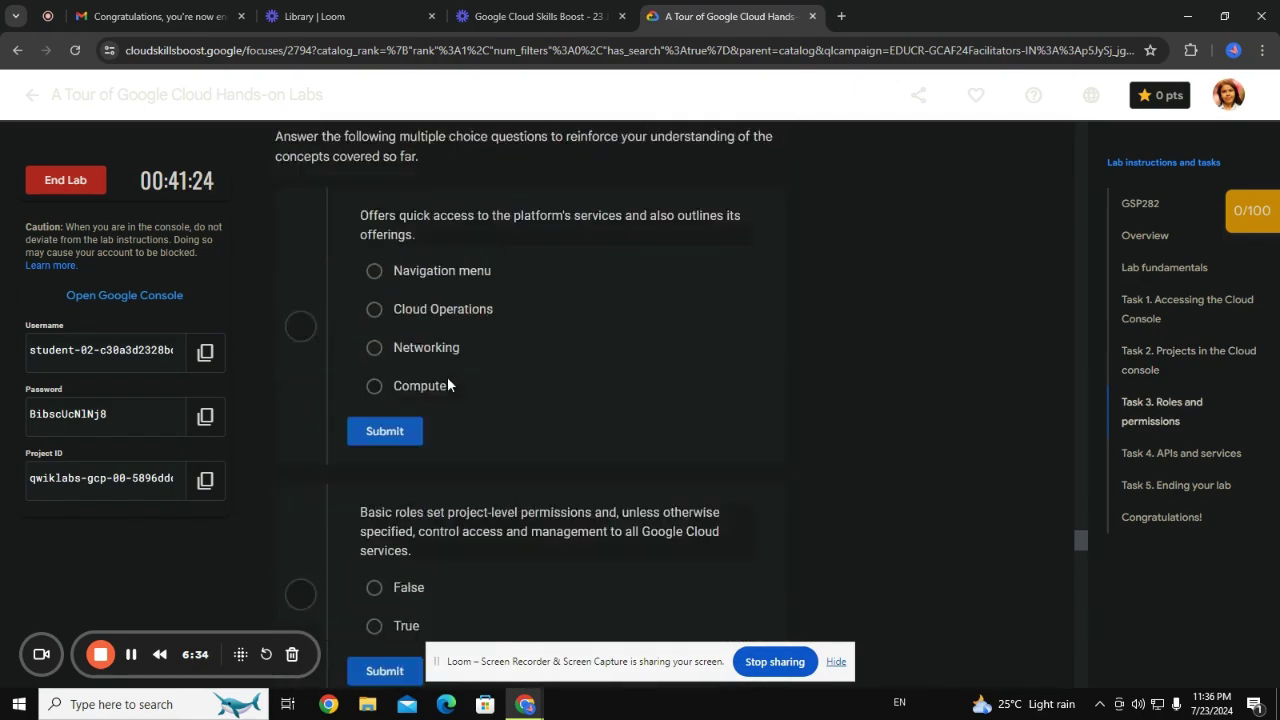
scroll(447, 376, "up", 2)
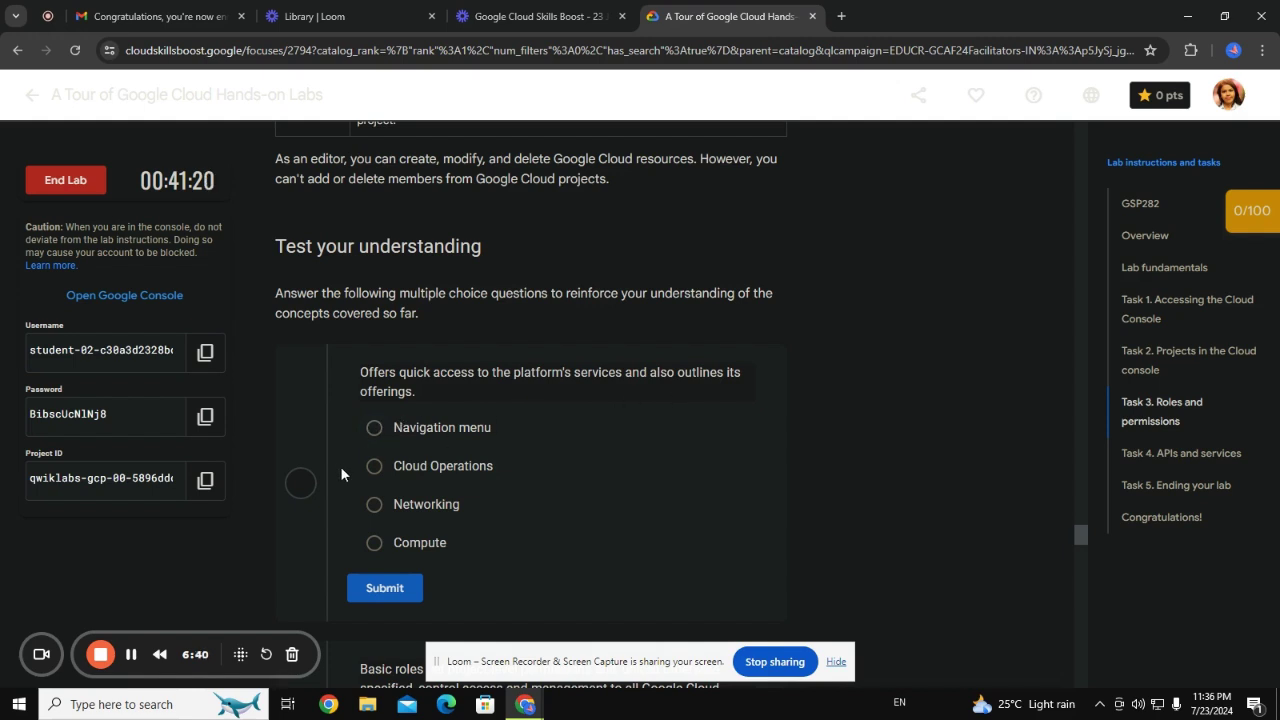
left_click(374, 428)
left_click(385, 590)
scroll(413, 487, "down", 4)
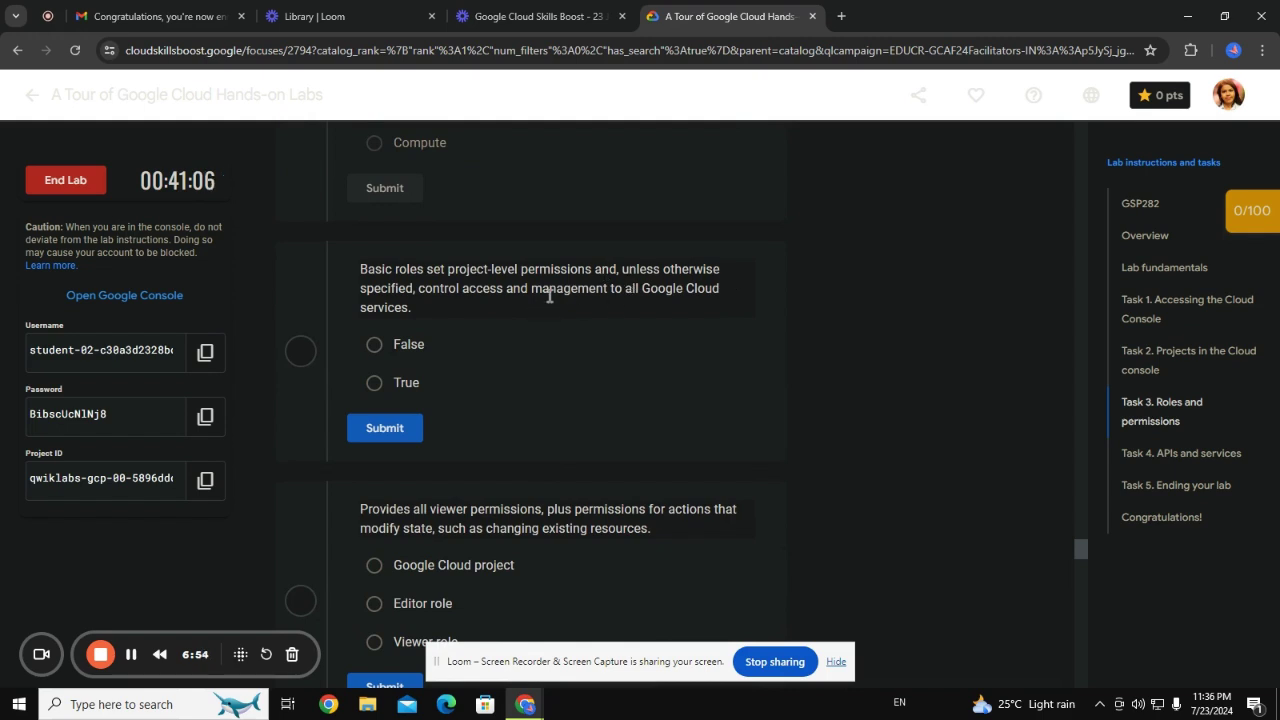
Answer True to the basic roles question and Editor role to the permissions question, submitting each.
left_click(375, 394)
left_click(383, 432)
scroll(435, 402, "down", 2)
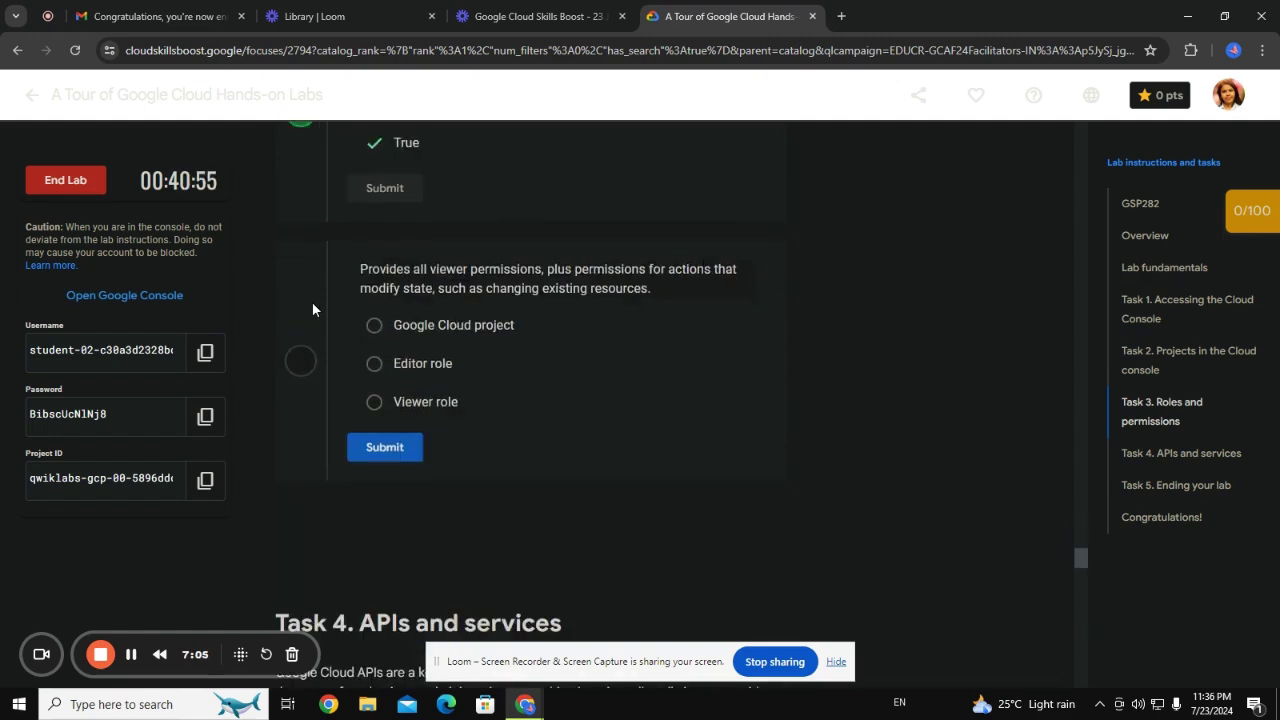
left_click(426, 321)
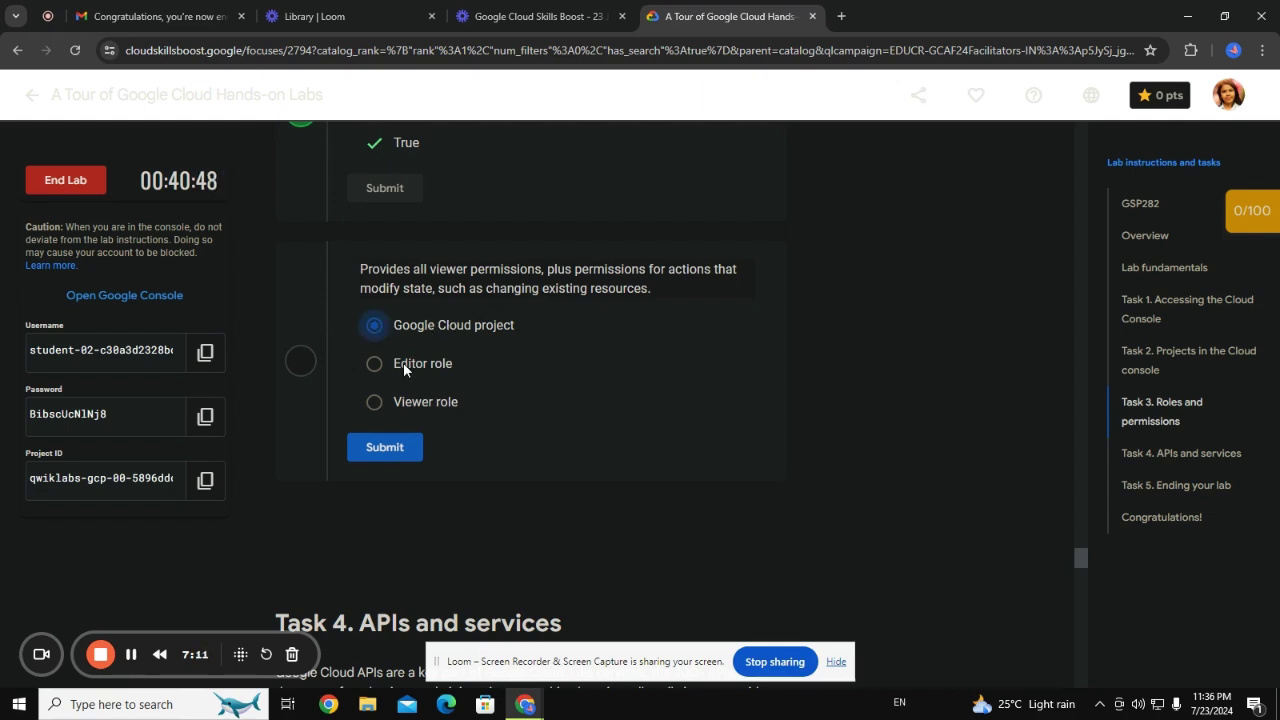
left_click(403, 366)
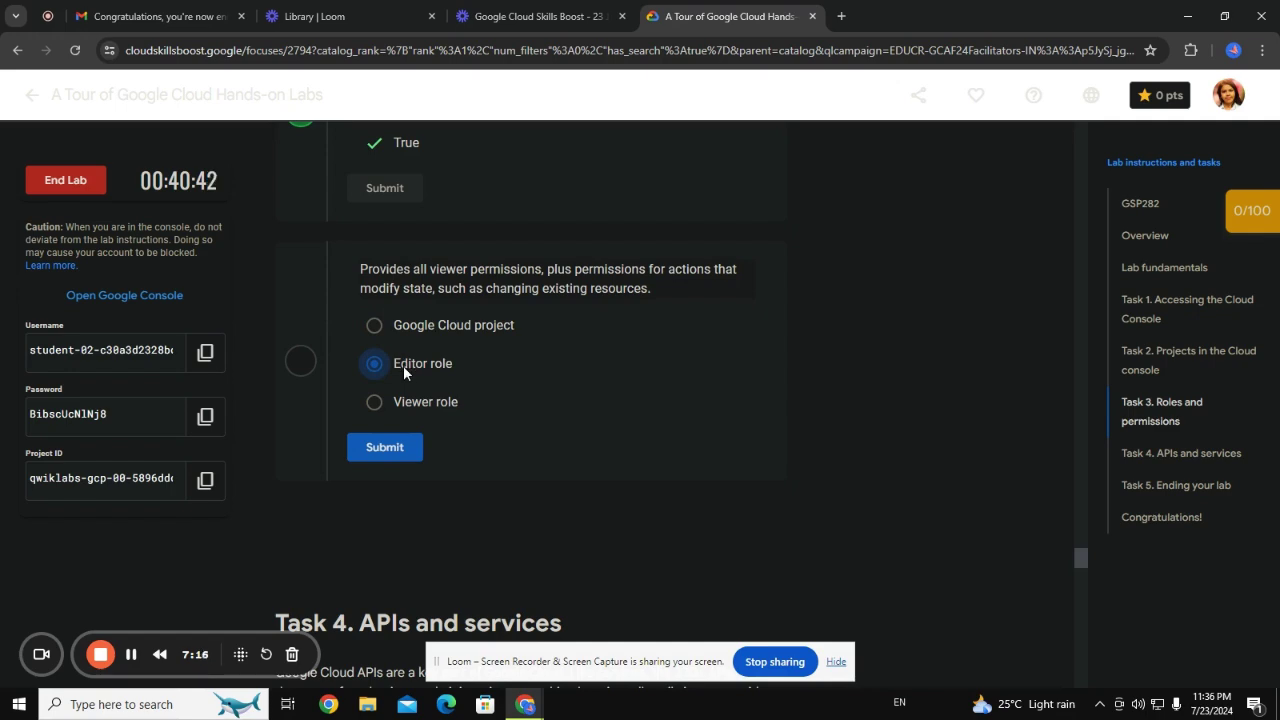
left_click(389, 446)
scroll(466, 370, "down", 3)
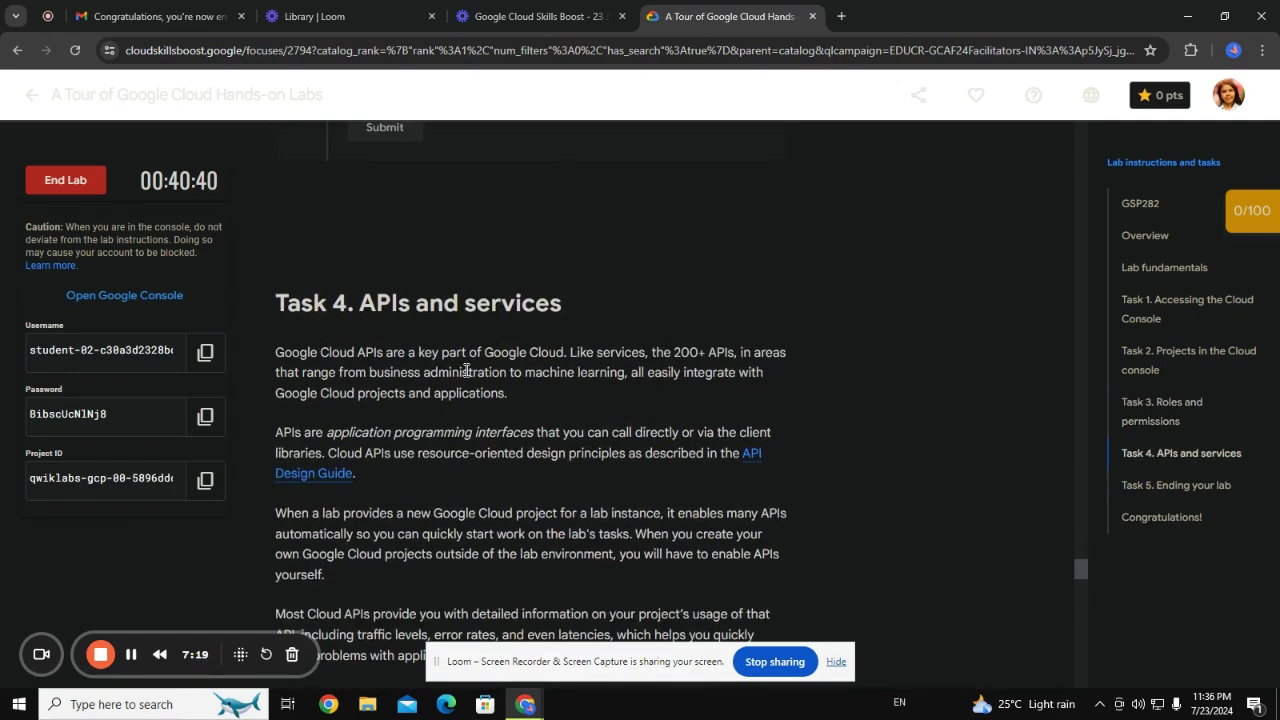
Accept the Terms of Service in the Cloud console window with Agree and Continue.
scroll(466, 370, "down", 10)
scroll(431, 372, "up", 5)
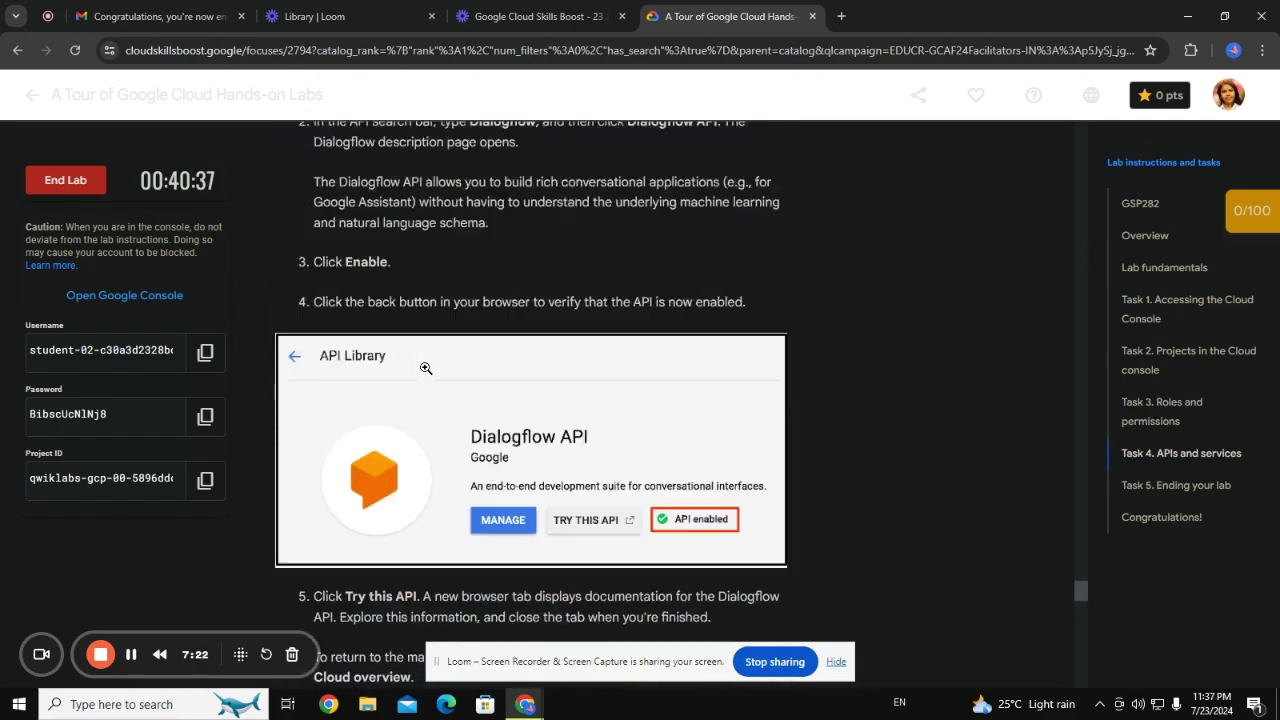
scroll(420, 374, "down", 2)
scroll(418, 380, "down", 10)
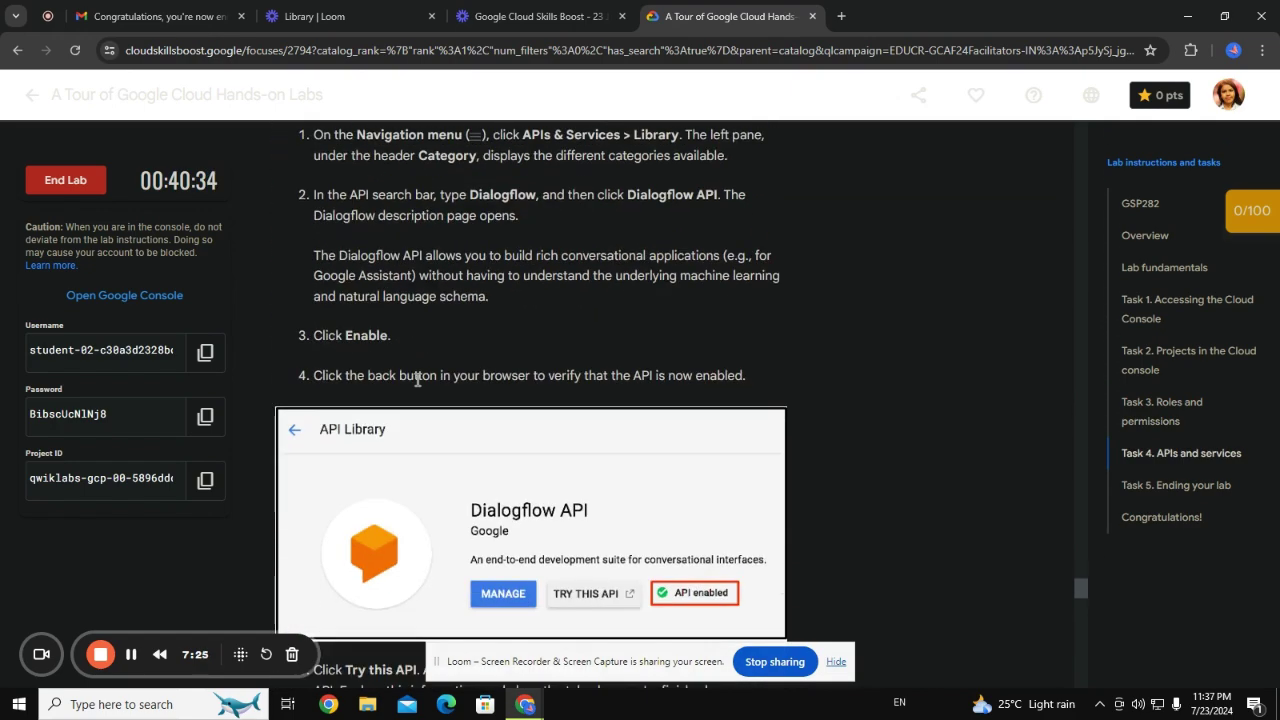
scroll(410, 396, "up", 2)
scroll(409, 403, "up", 8)
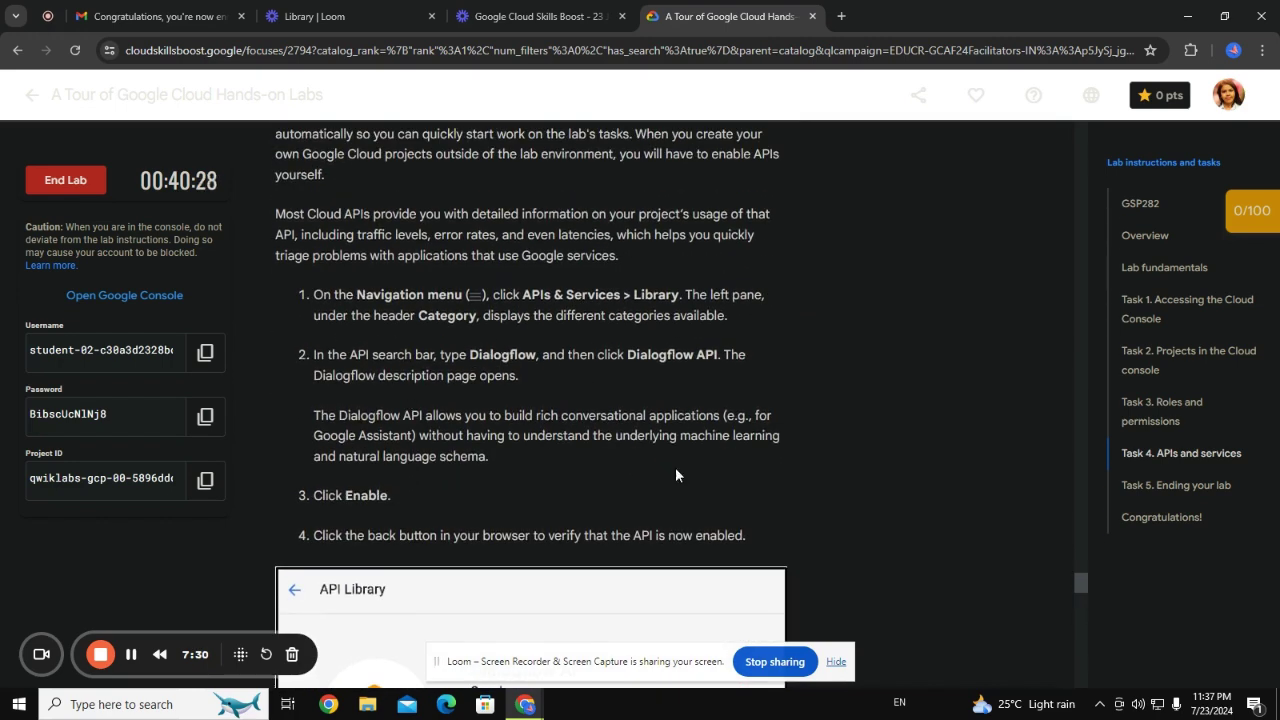
mouse_move(525, 704)
left_click(600, 620)
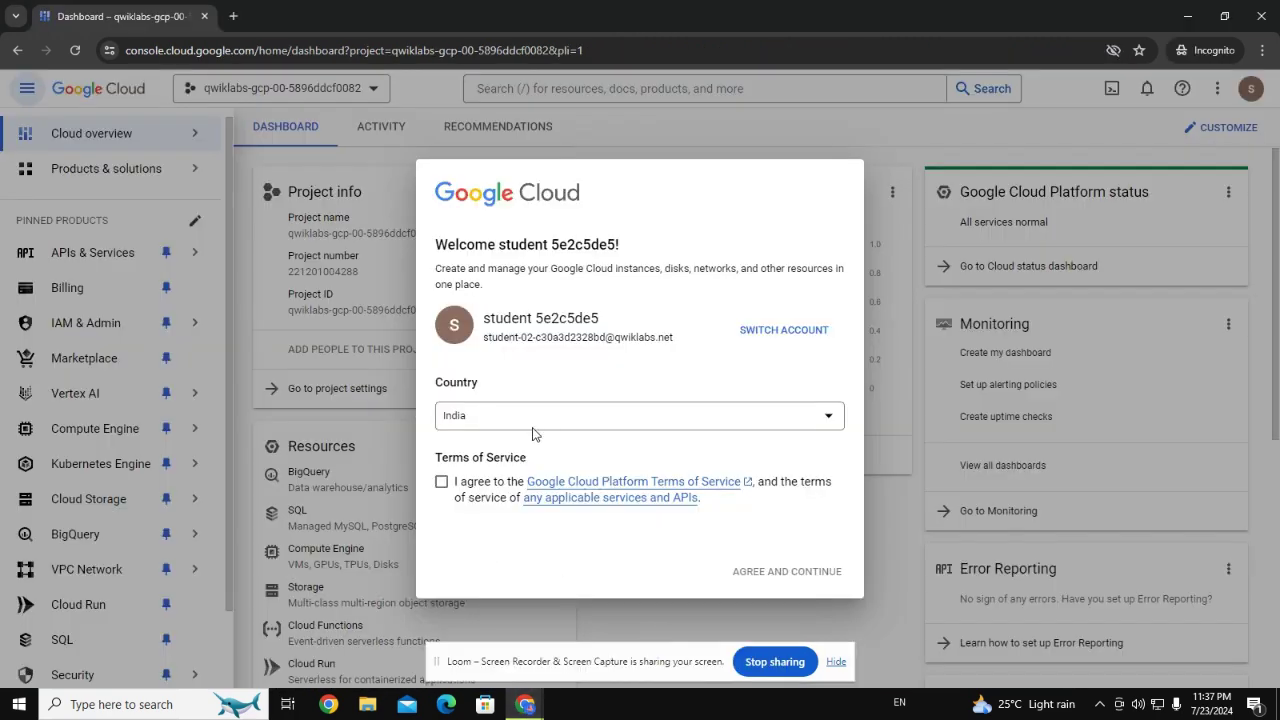
left_click(441, 482)
left_click(812, 572)
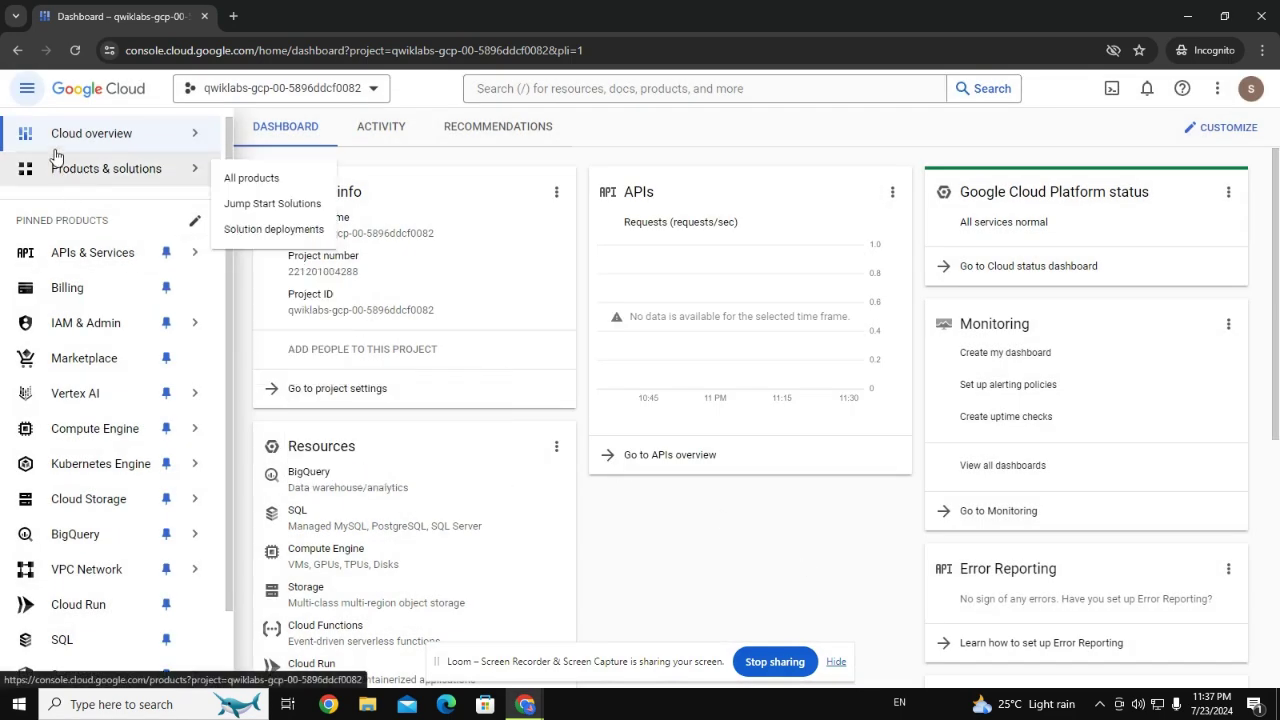
Open the Enabled APIs & services page, then select 'Dialogflow' in the lab's step 2.
mouse_move(58, 253)
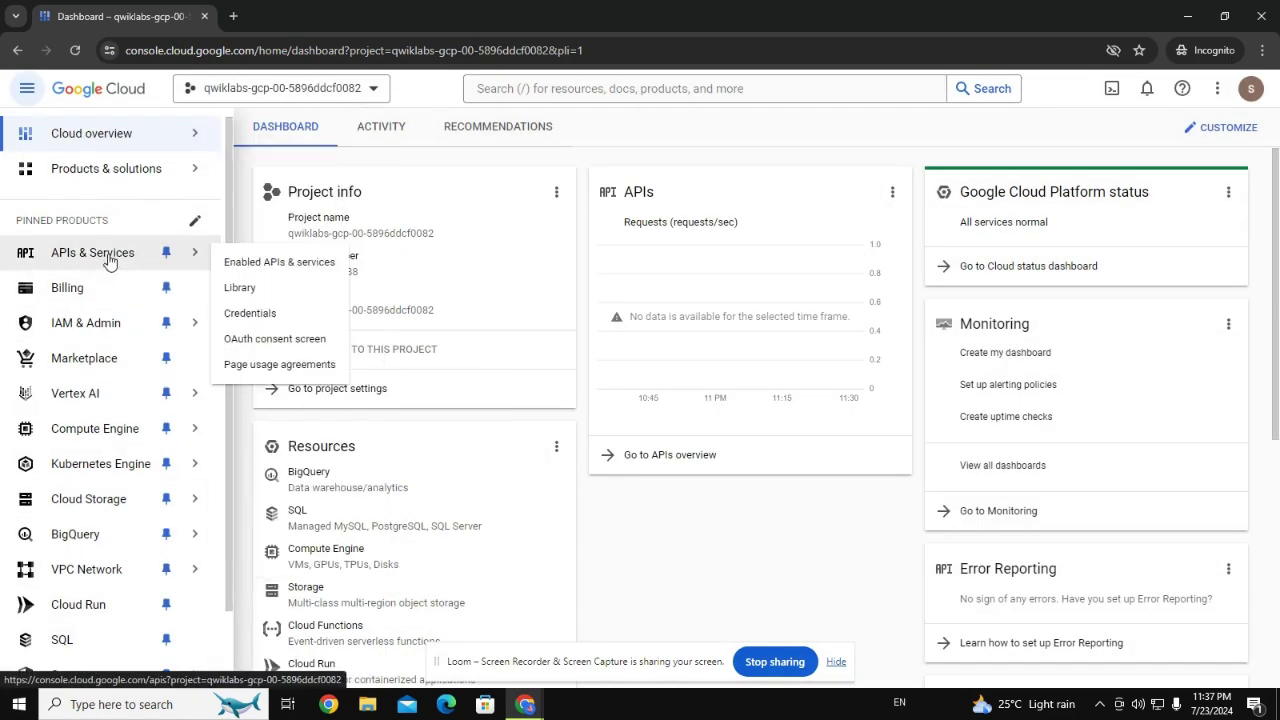
left_click(262, 267)
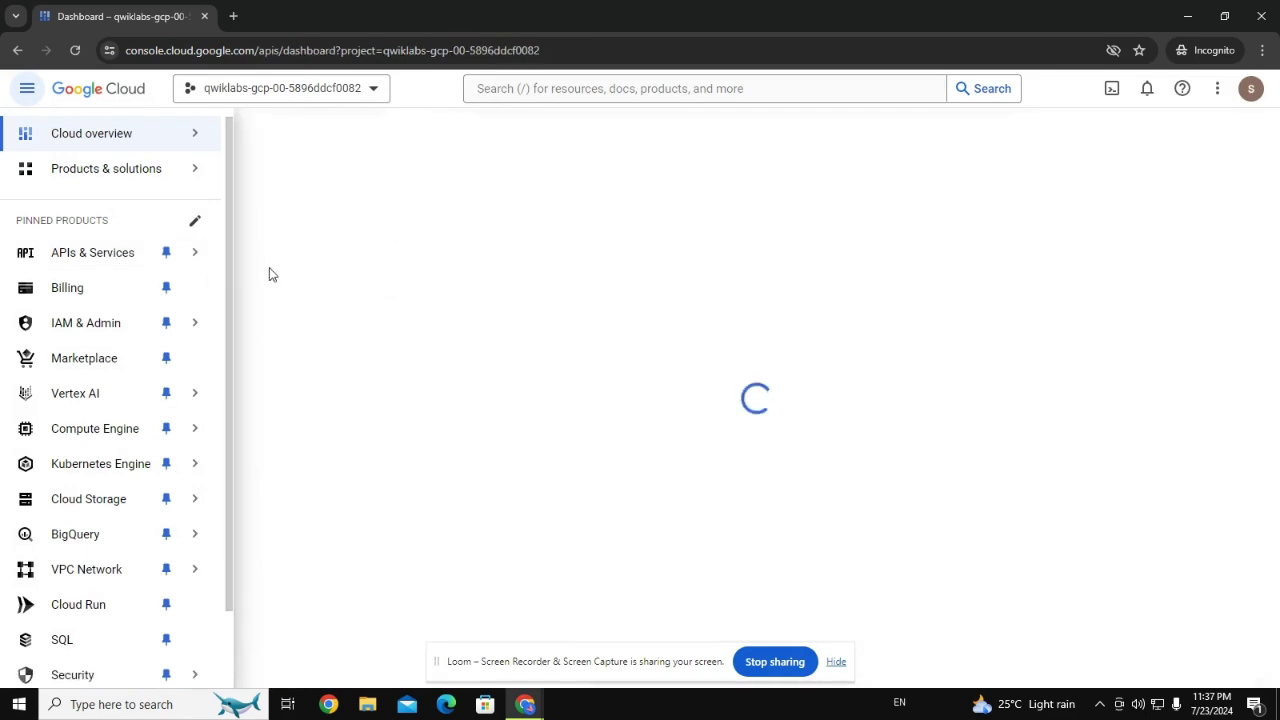
mouse_move(525, 704)
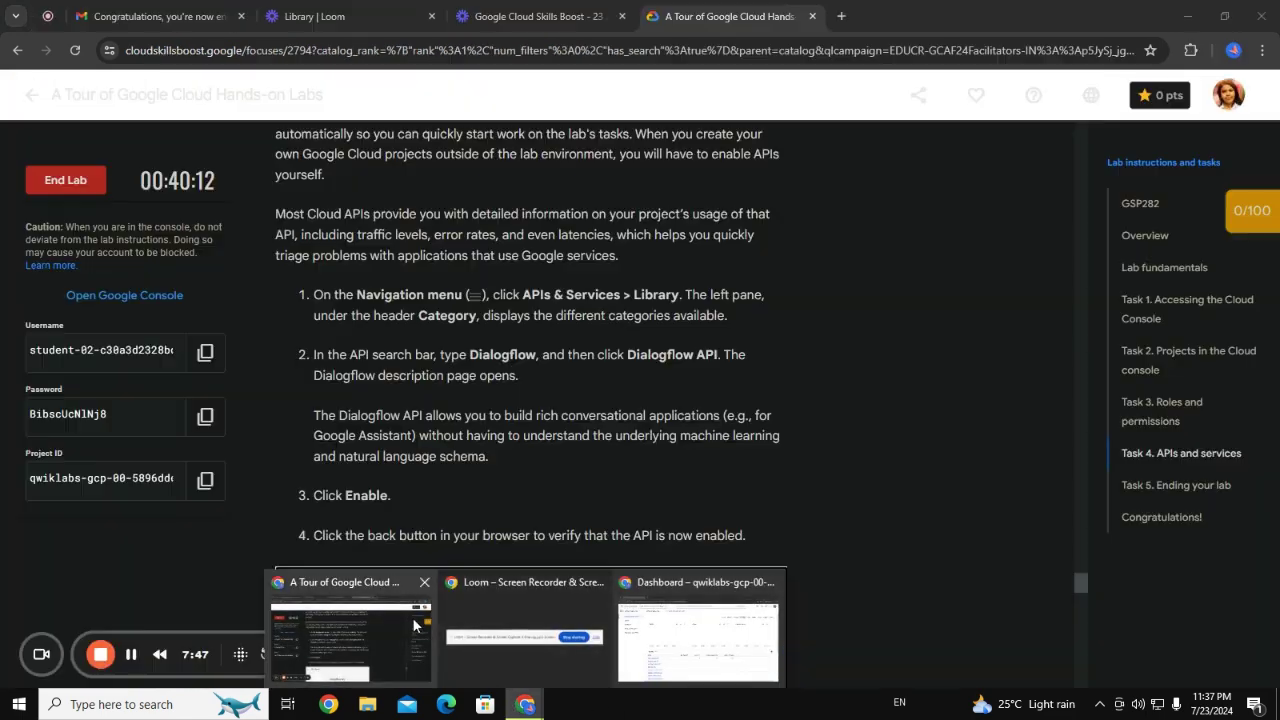
left_click(417, 625)
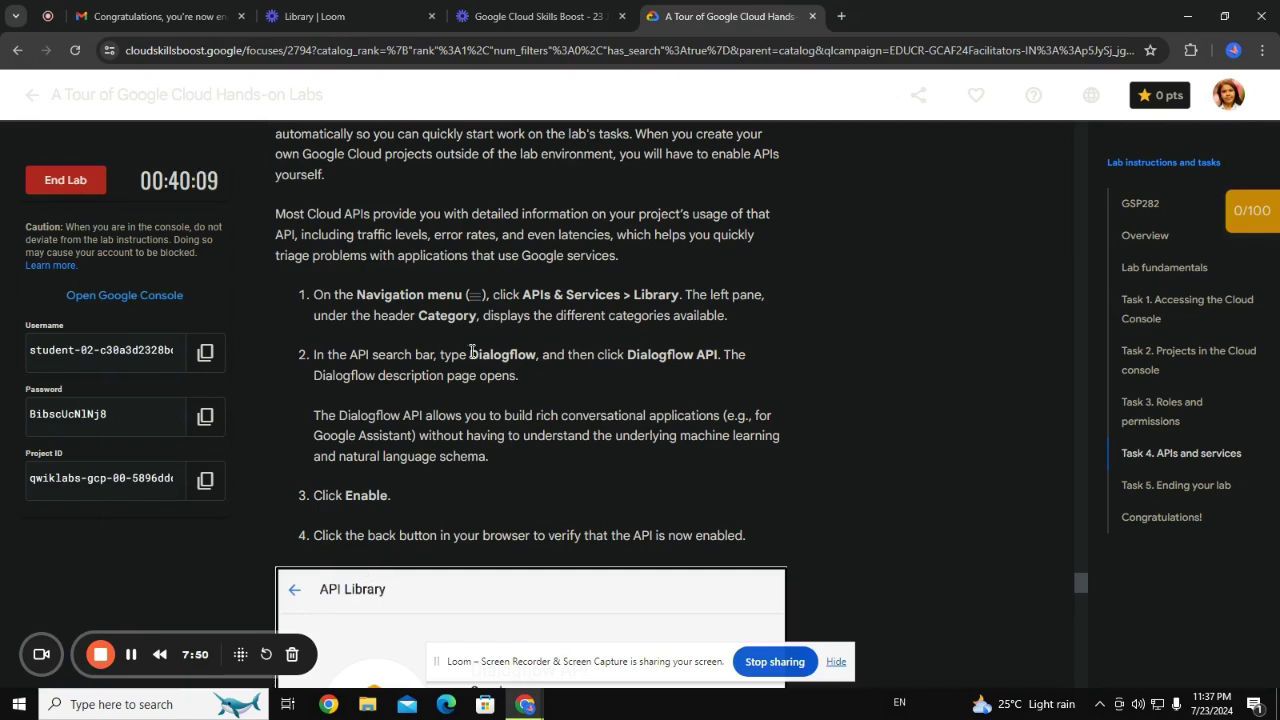
left_click_drag(469, 355, 538, 359)
key("ctrl+c")
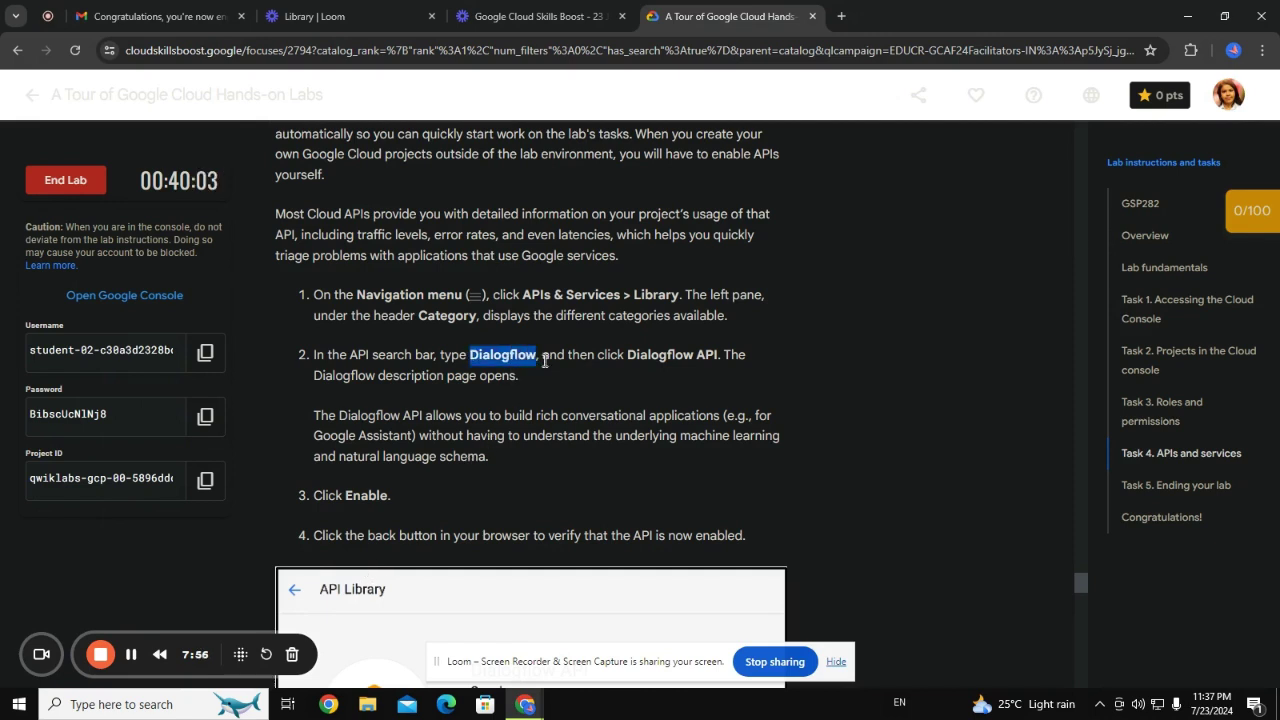
Paste 'Dialogflow' into the API Library search, enable the Dialogflow API, and return to the lab.
mouse_move(525, 702)
left_click(622, 640)
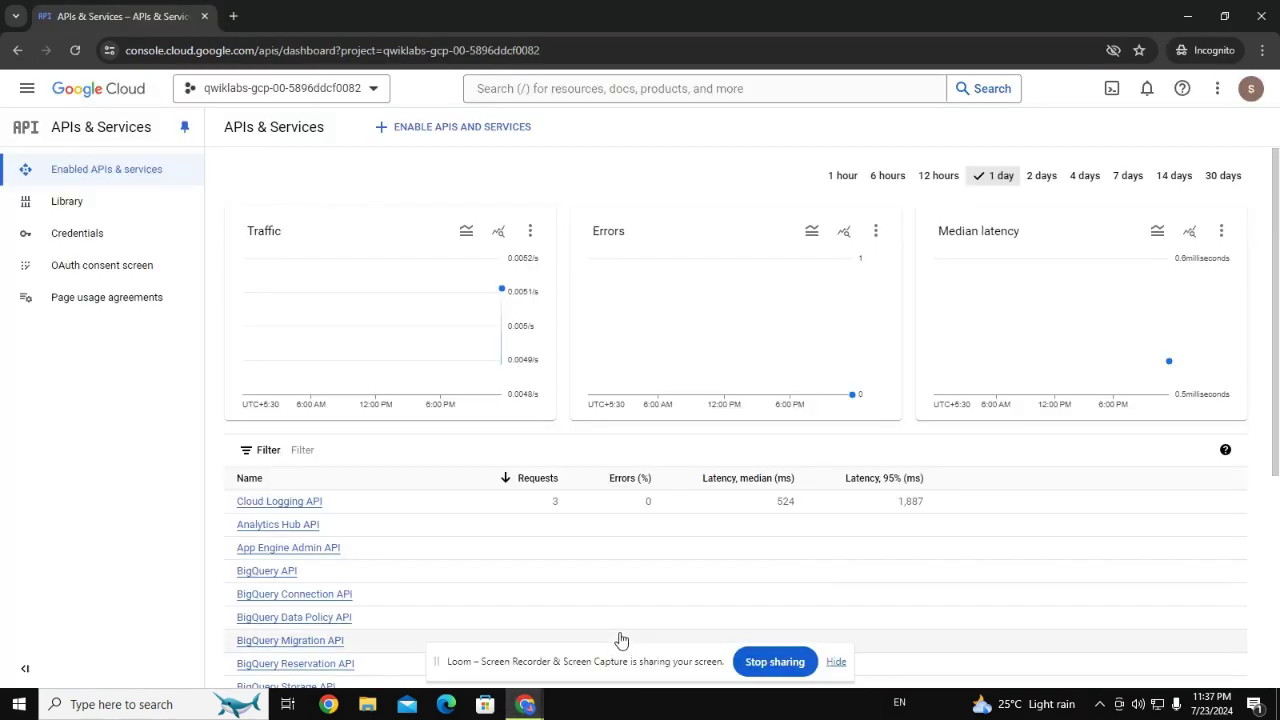
left_click(80, 211)
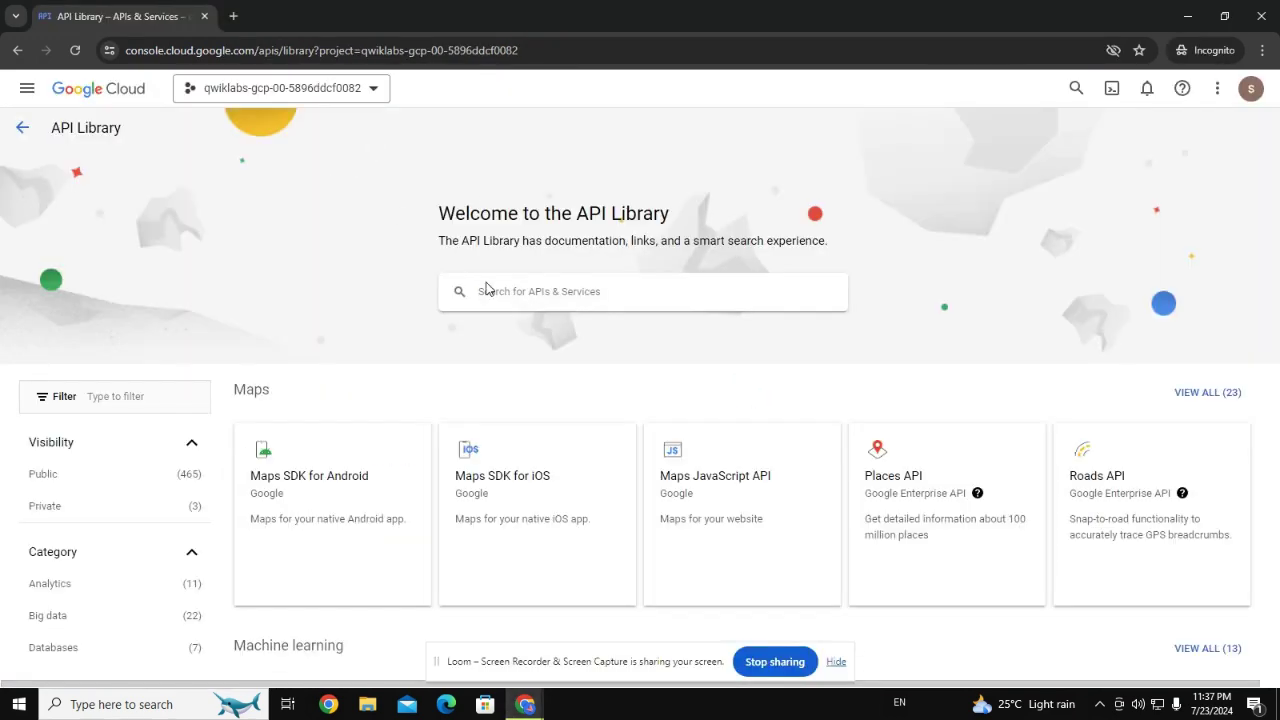
right_click(486, 290)
left_click(578, 443)
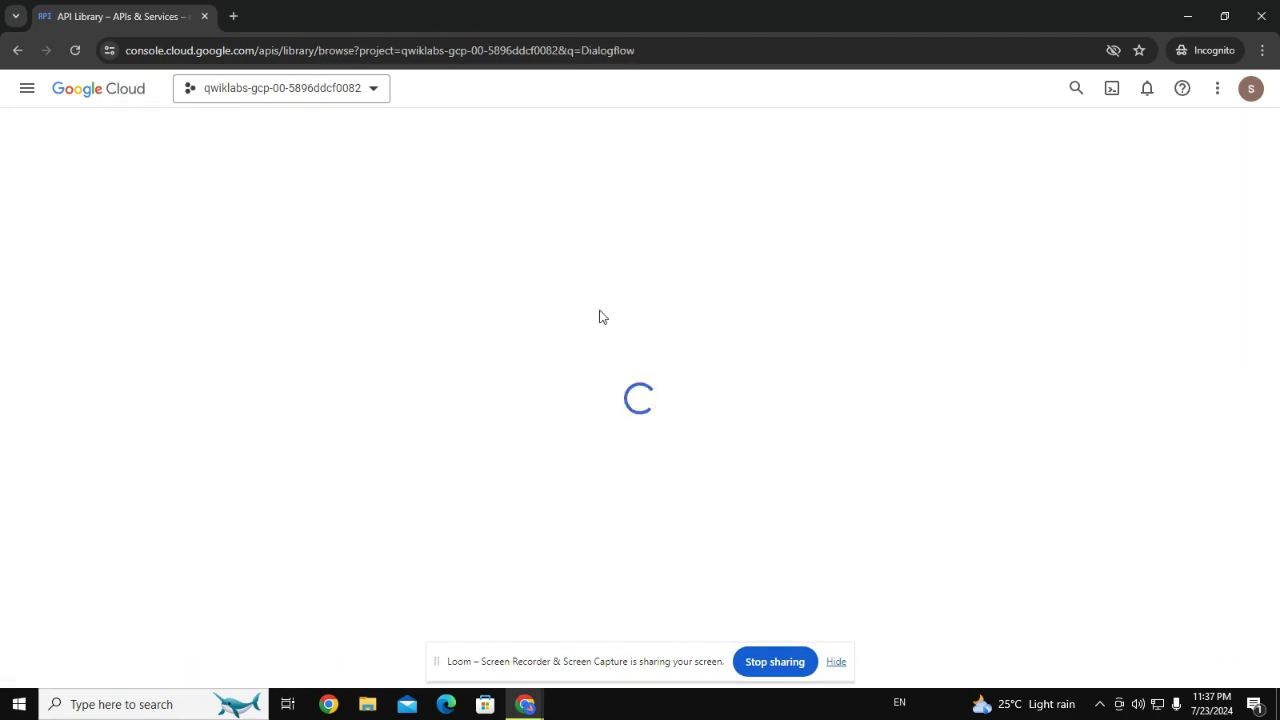
left_click(357, 283)
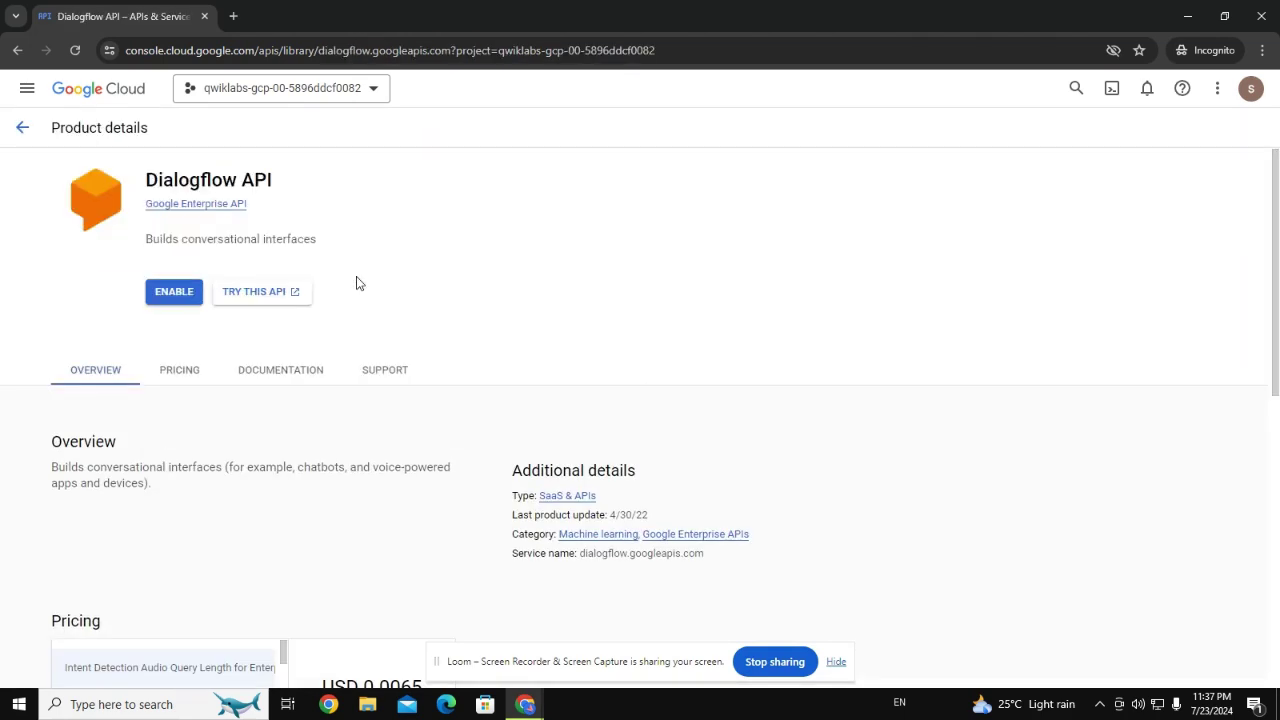
left_click(178, 293)
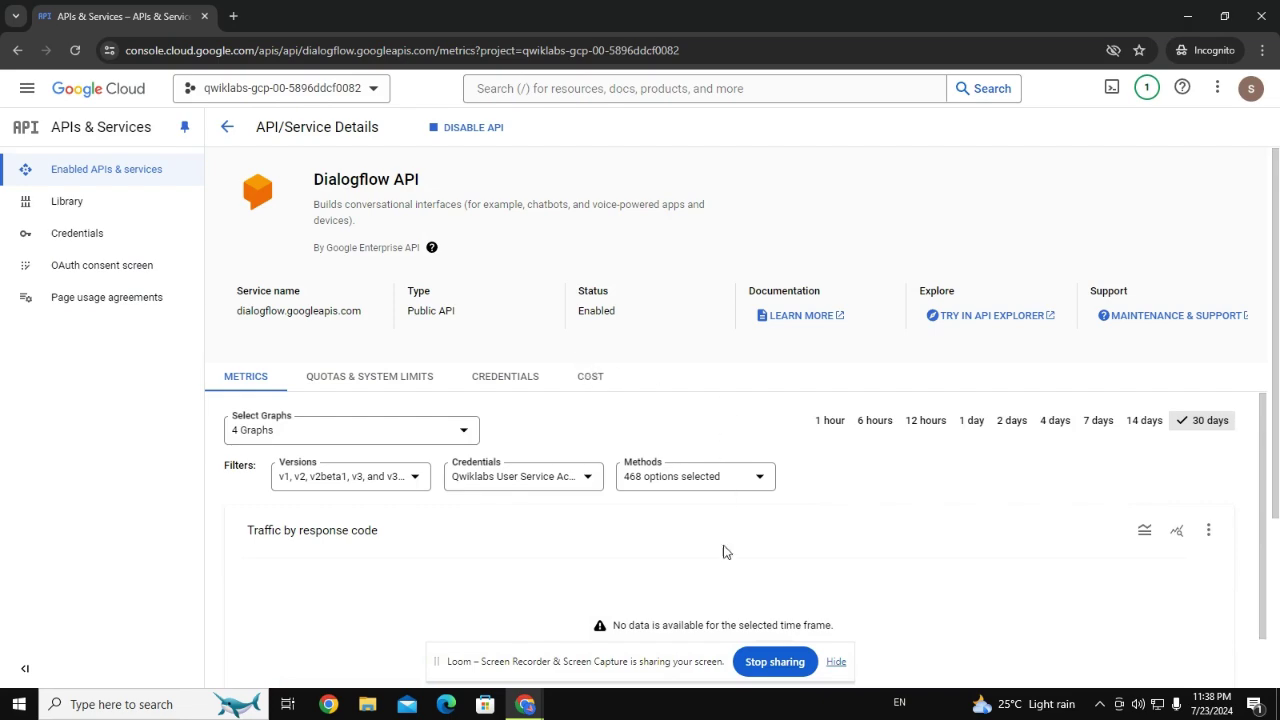
scroll(746, 503, "down", 5)
scroll(585, 437, "up", 5)
left_click(525, 704)
left_click(376, 631)
Verify the Dialogflow API objective with Check my progress and submit False for the quiz.
scroll(456, 451, "down", 10)
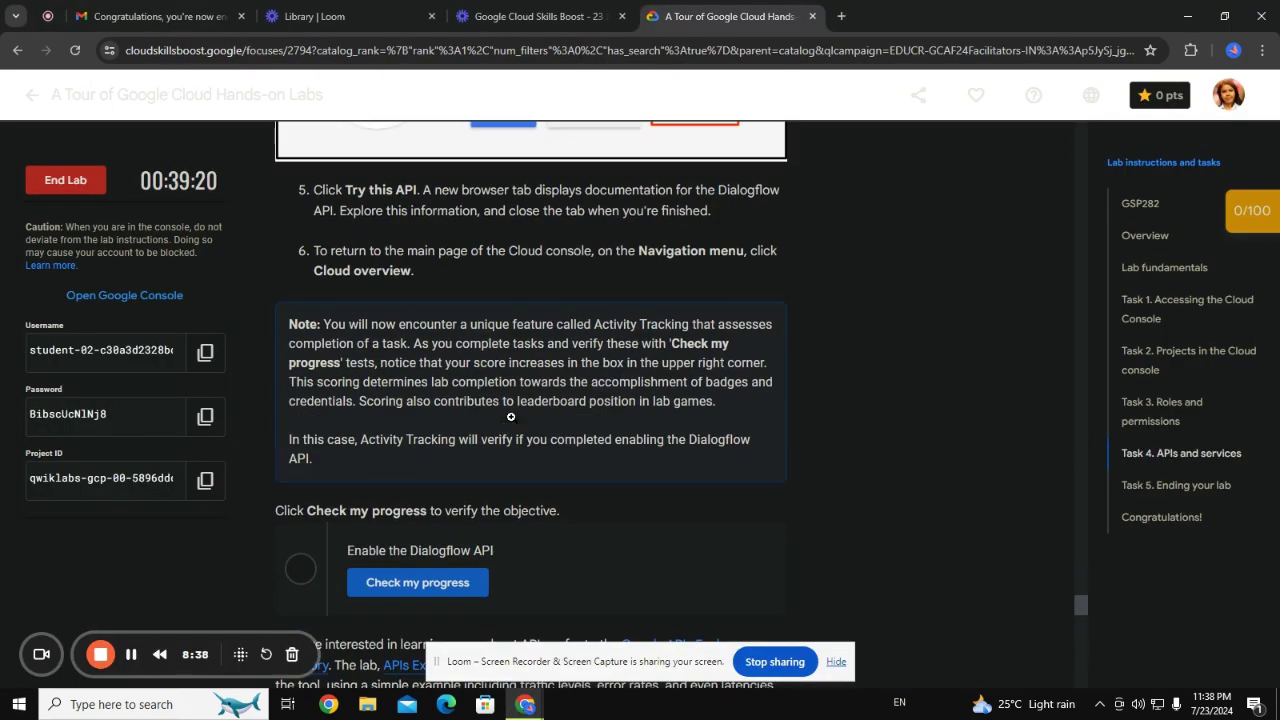
left_click(425, 425)
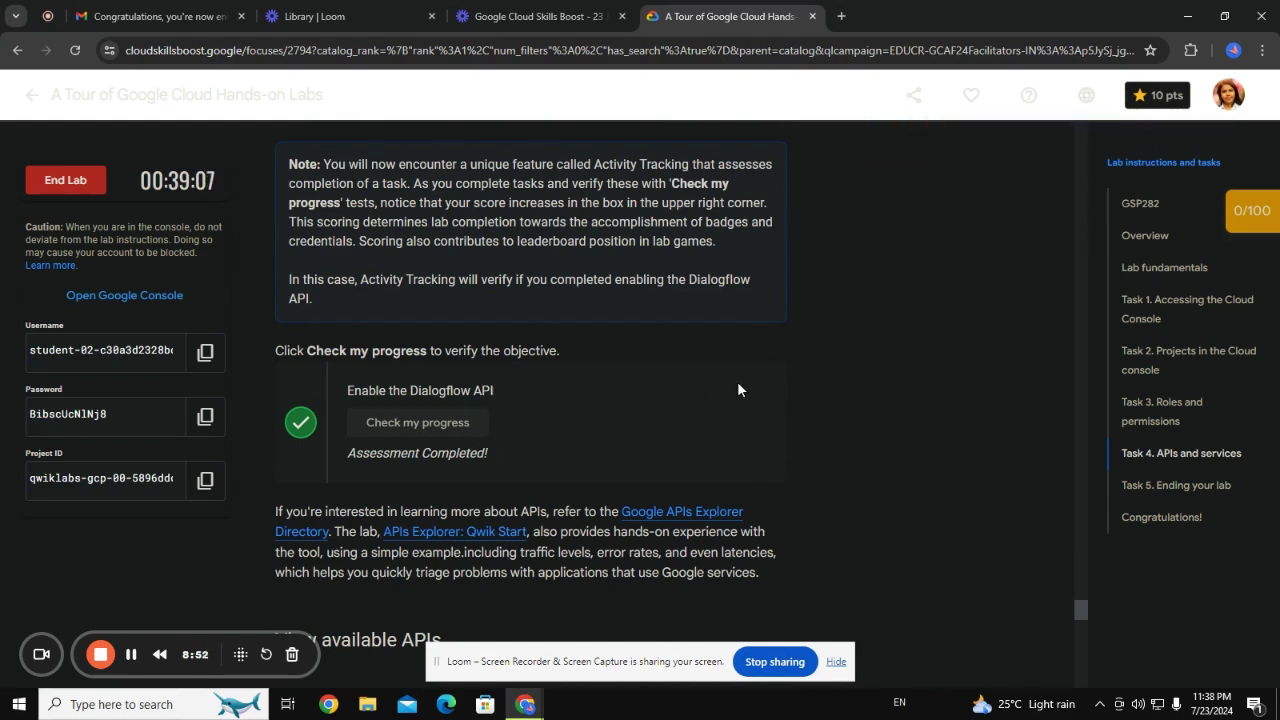
scroll(745, 389, "down", 5)
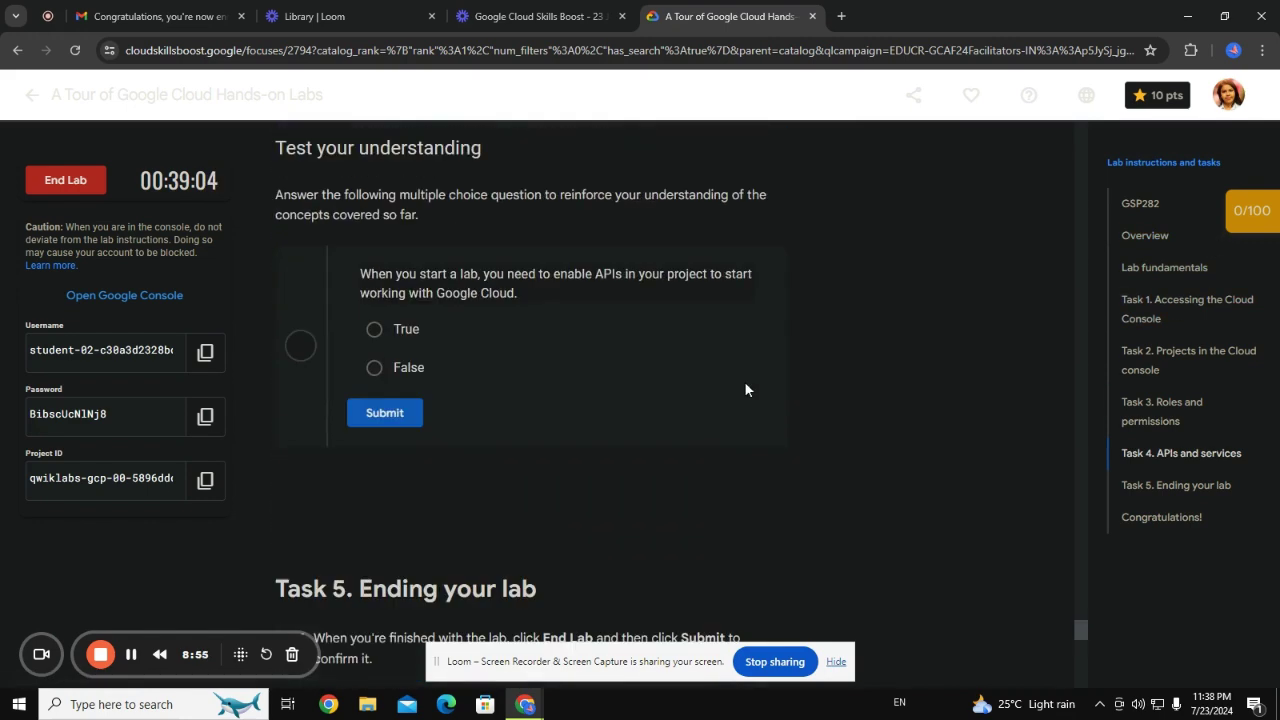
scroll(604, 377, "up", 1)
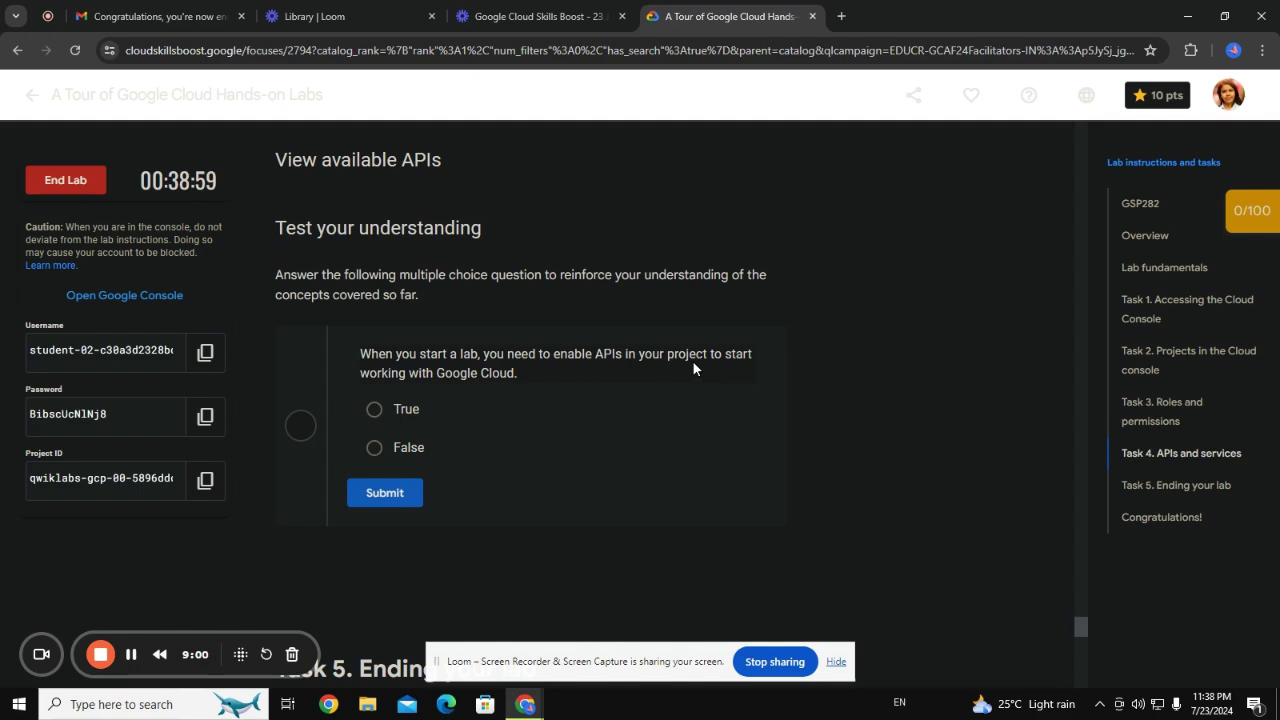
left_click(374, 409)
left_click(374, 448)
left_click(384, 492)
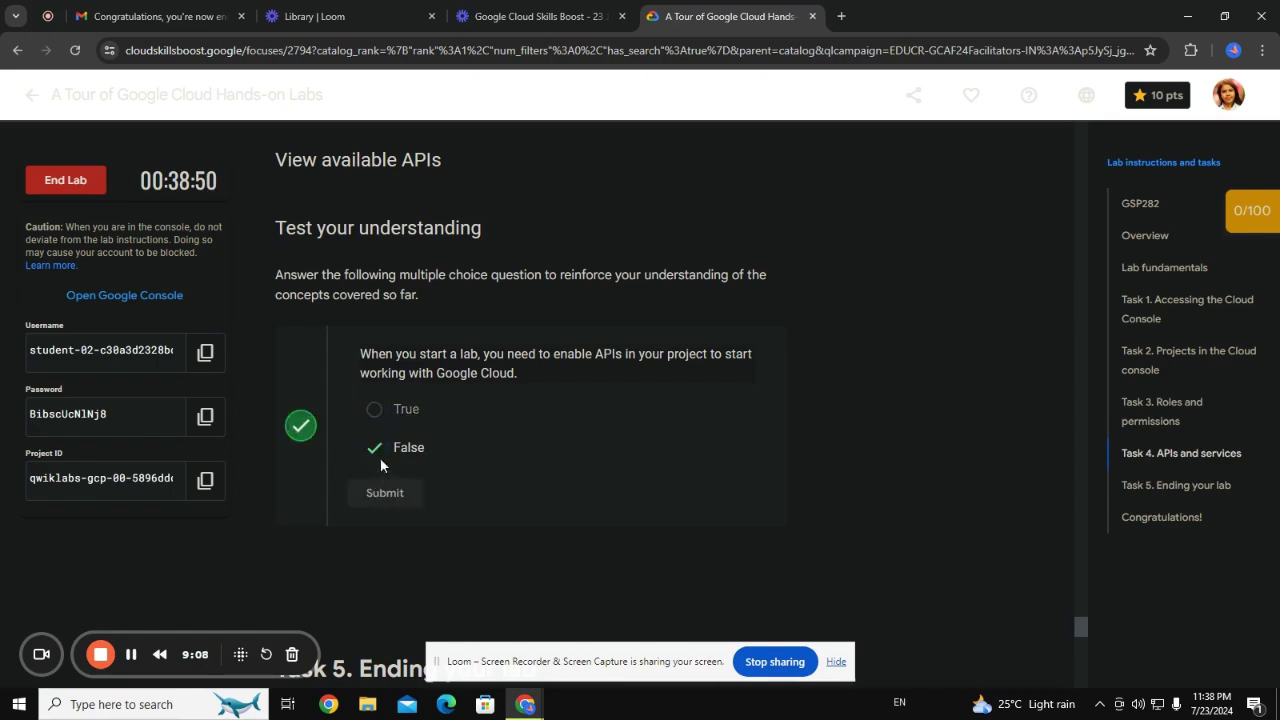
scroll(564, 416, "down", 5)
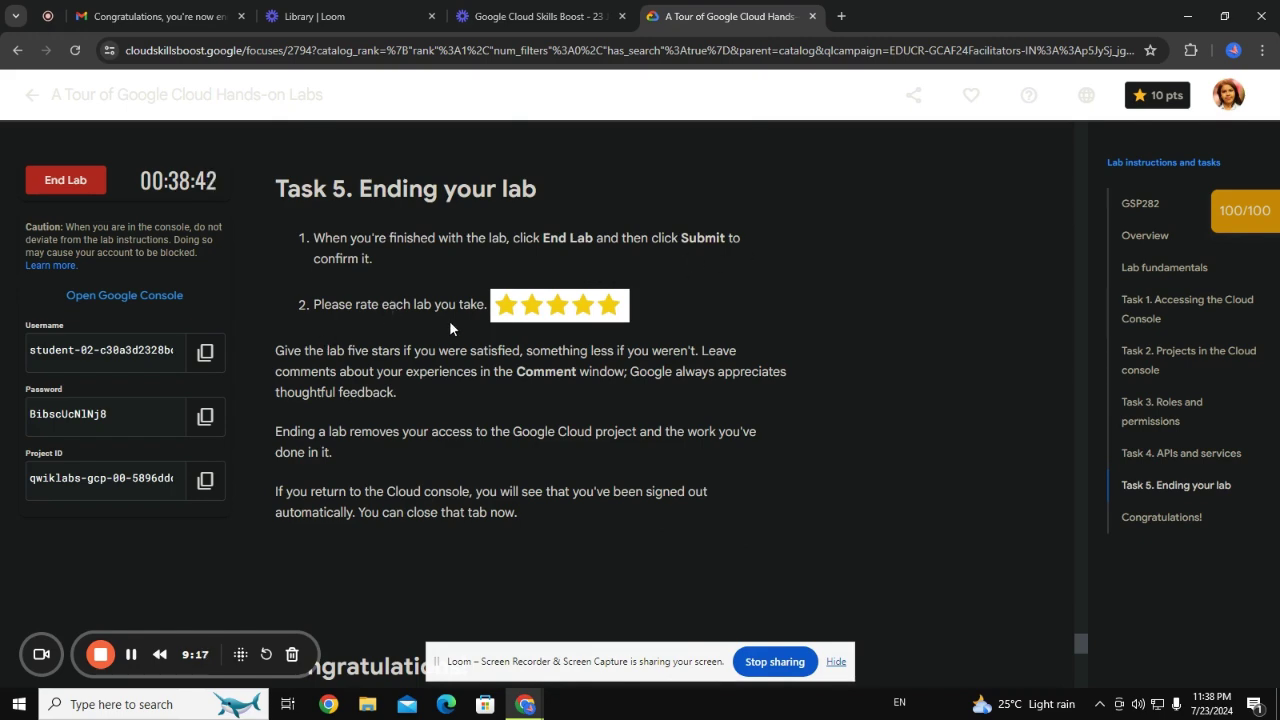
End the lab and confirm ending it.
scroll(561, 330, "down", 5)
scroll(561, 333, "down", 4)
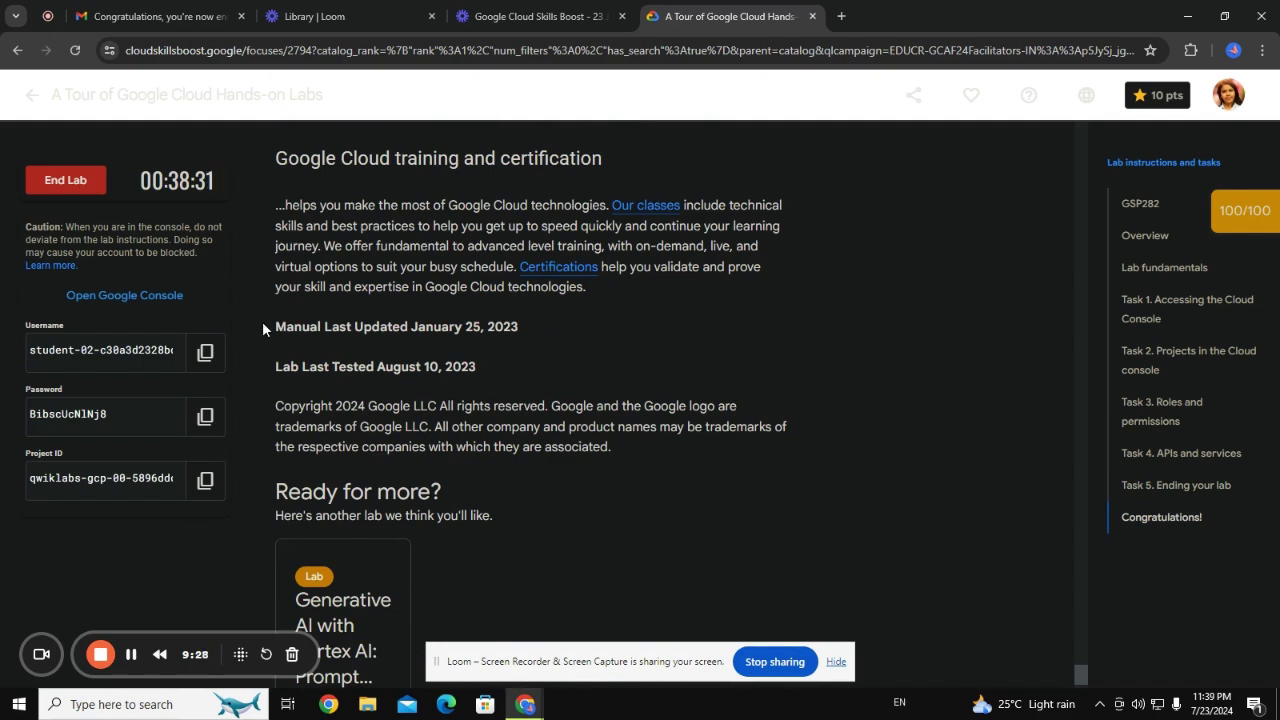
scroll(150, 305, "down", 1)
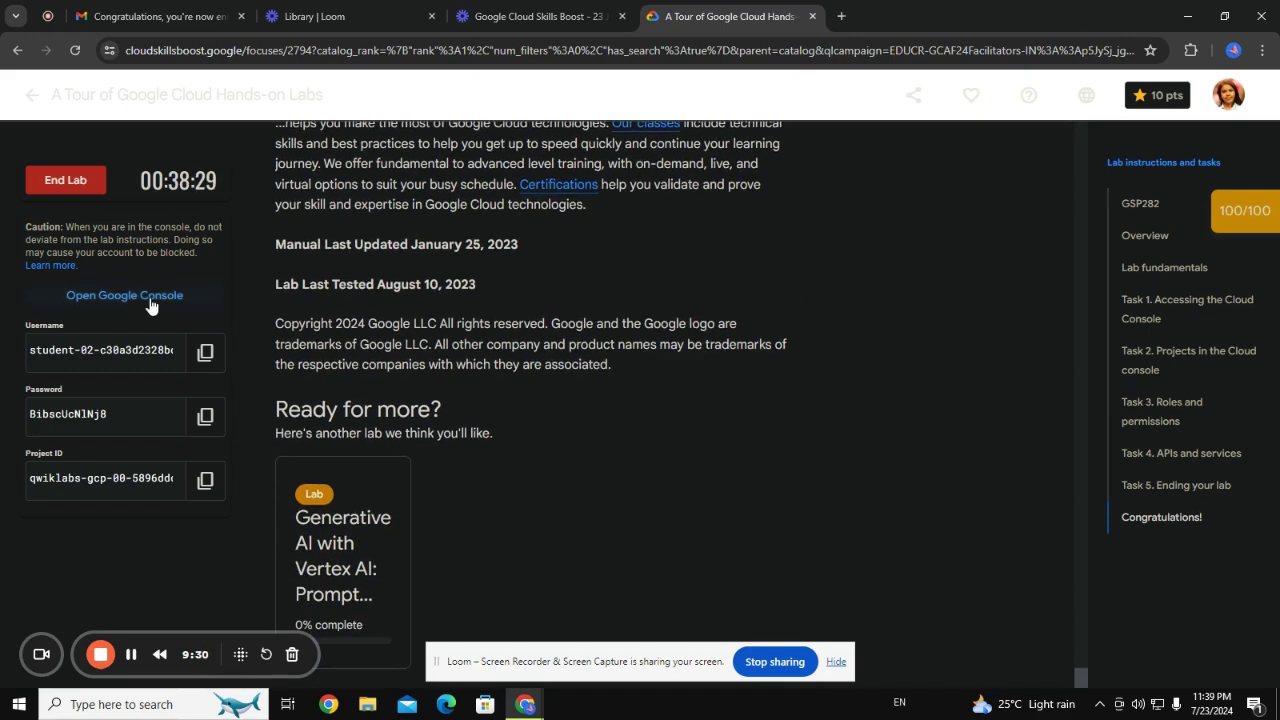
left_click(67, 185)
left_click(798, 433)
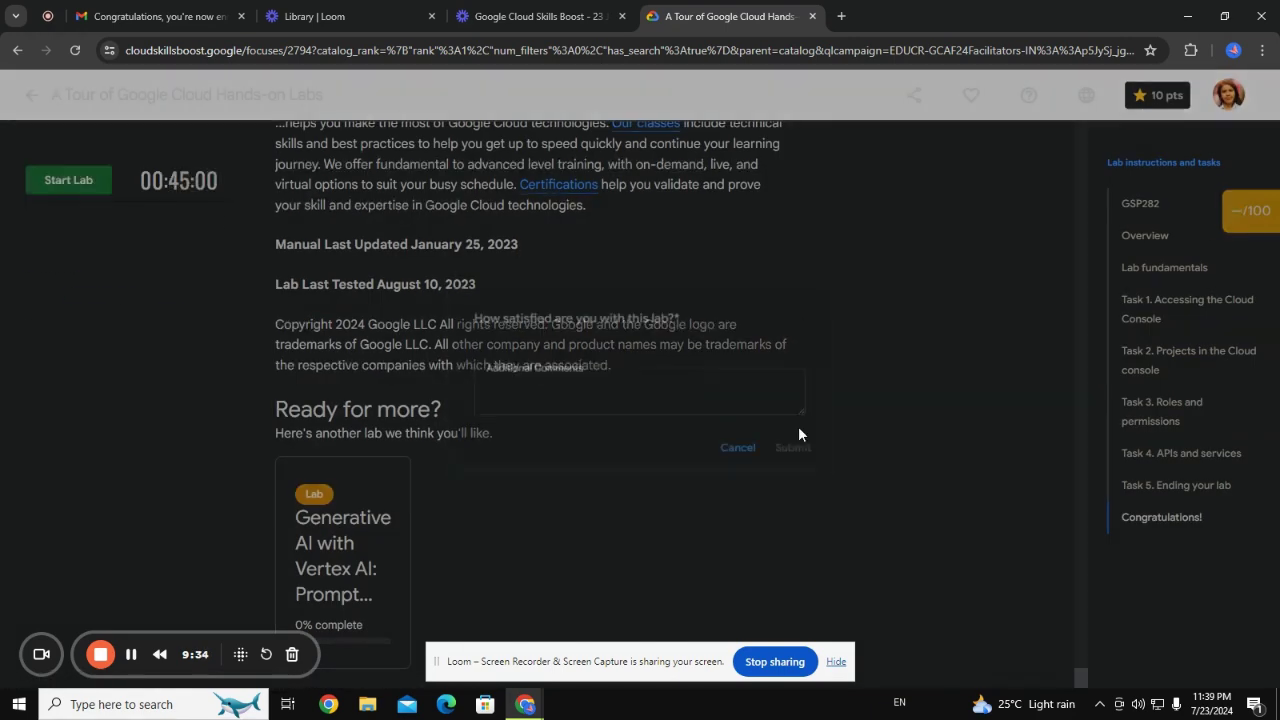
Submit a five-star lab rating with the comment 'good'.
left_click(666, 398)
left_click(572, 333)
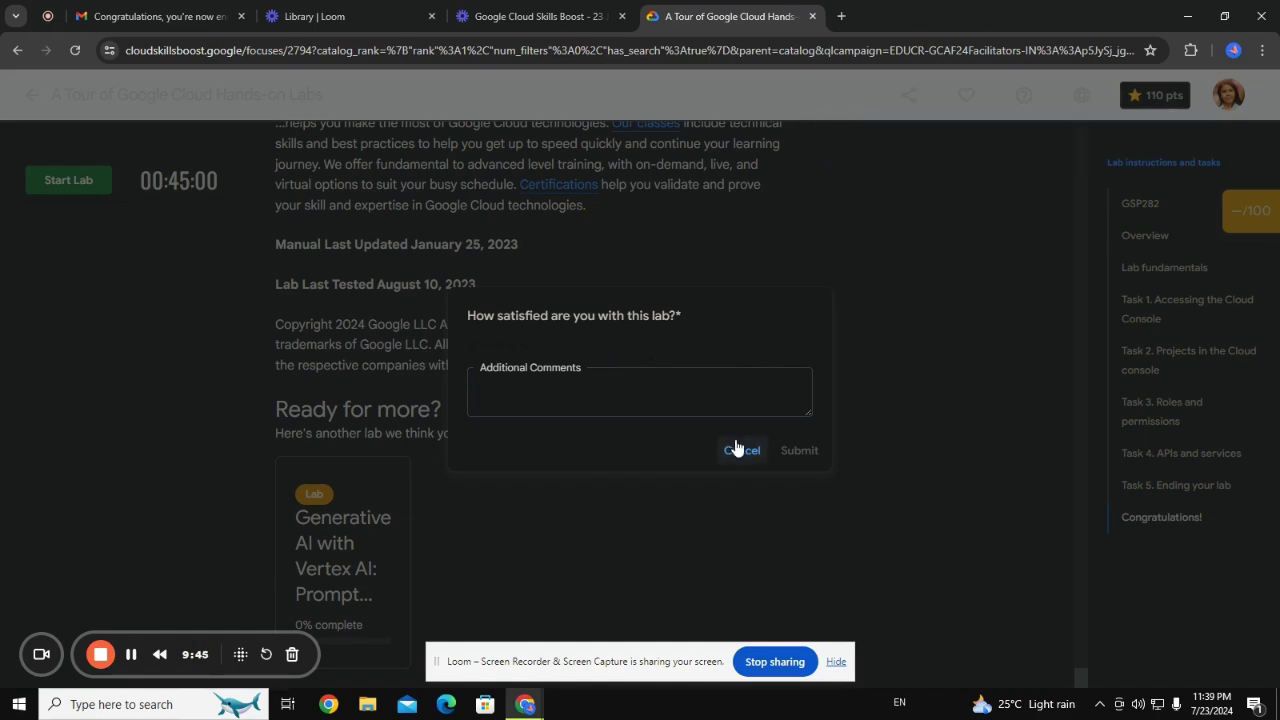
left_click(623, 377)
type("good")
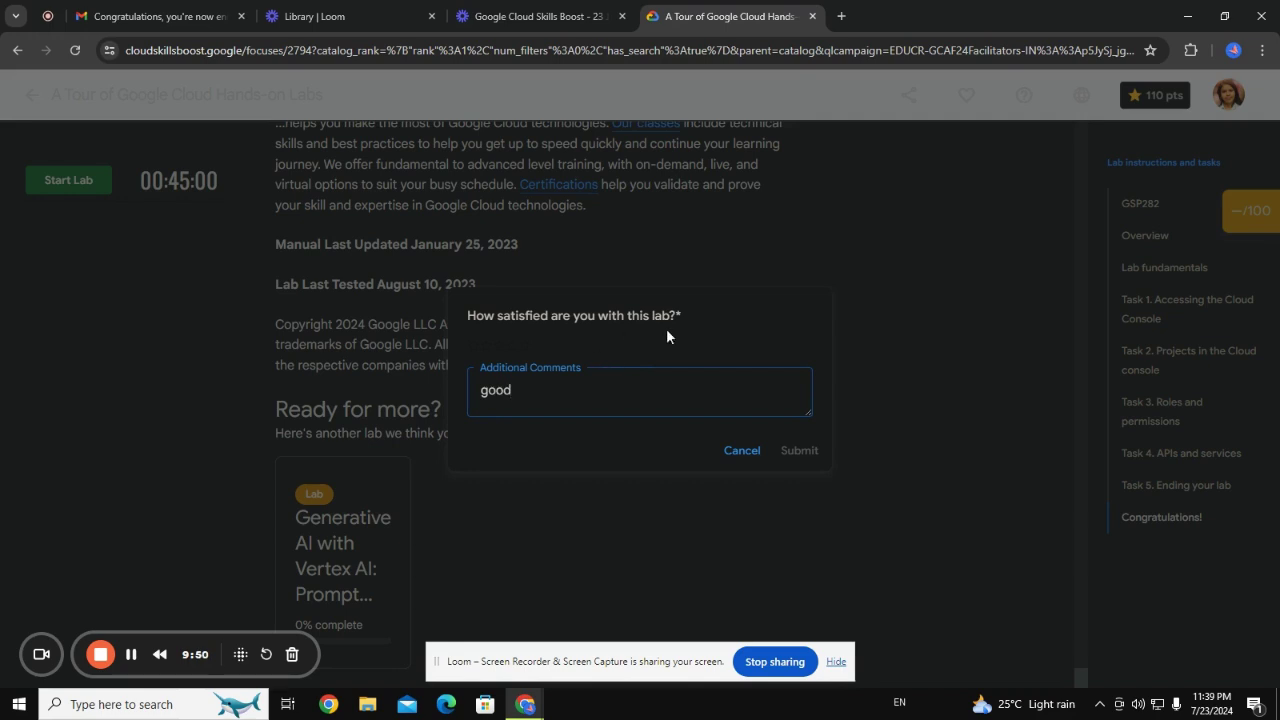
left_click(476, 345)
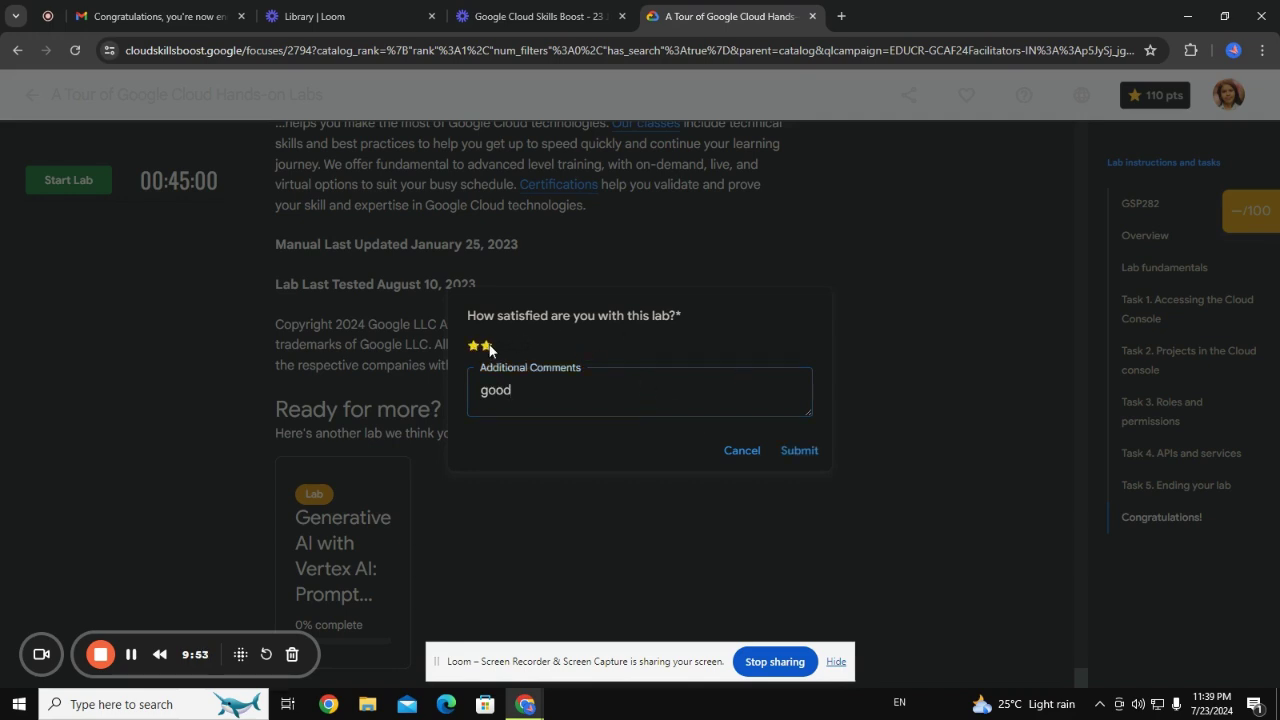
left_click(525, 346)
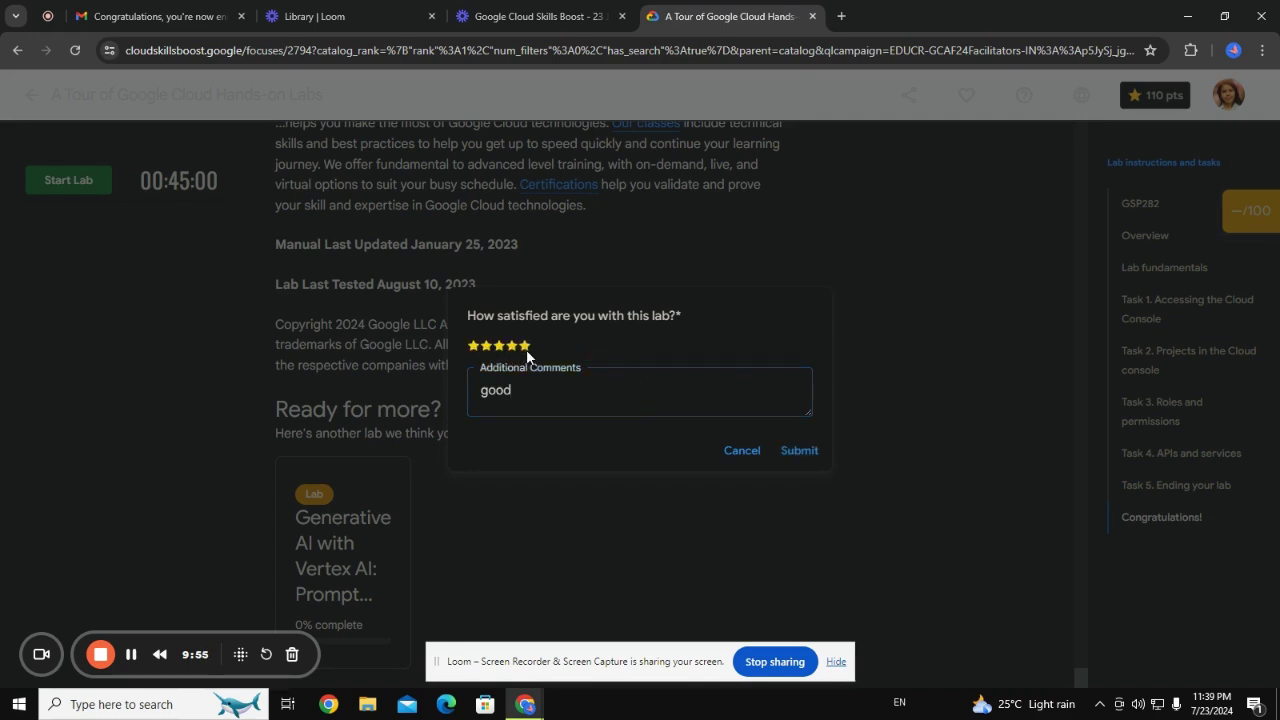
left_click(803, 450)
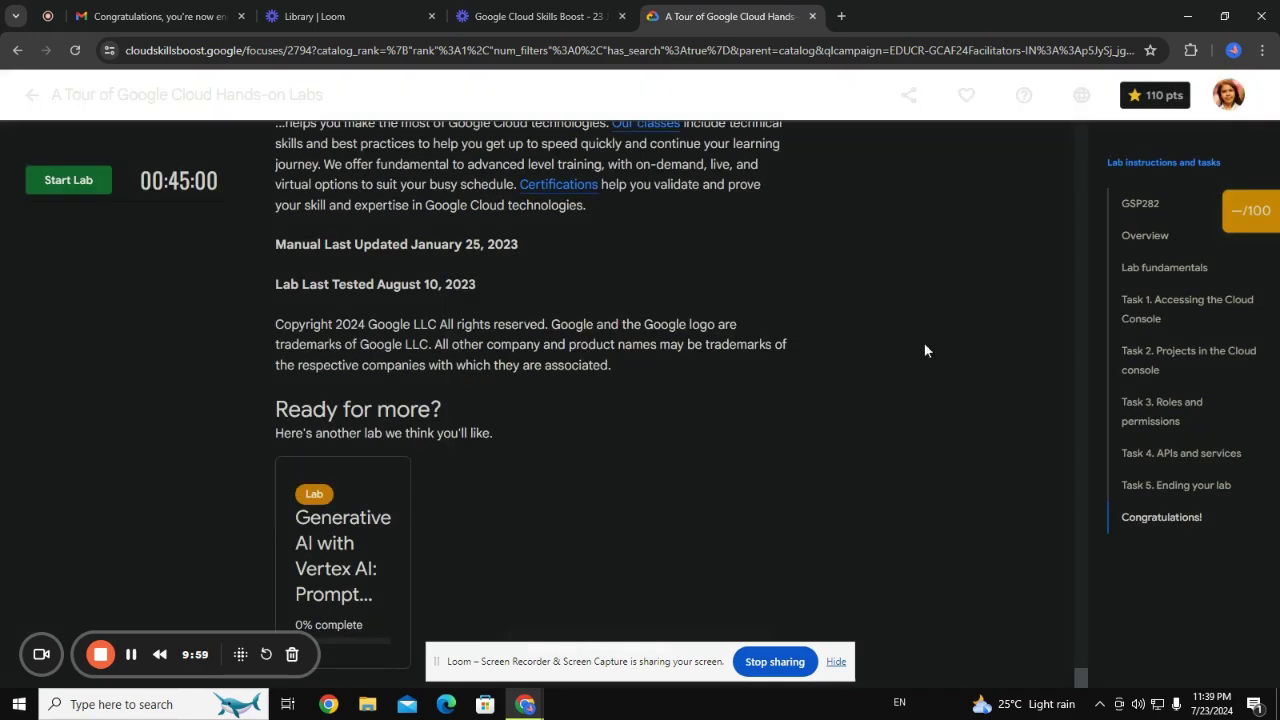
Open the profile page from the 110 pts badge and view the account details card.
left_click(1153, 97)
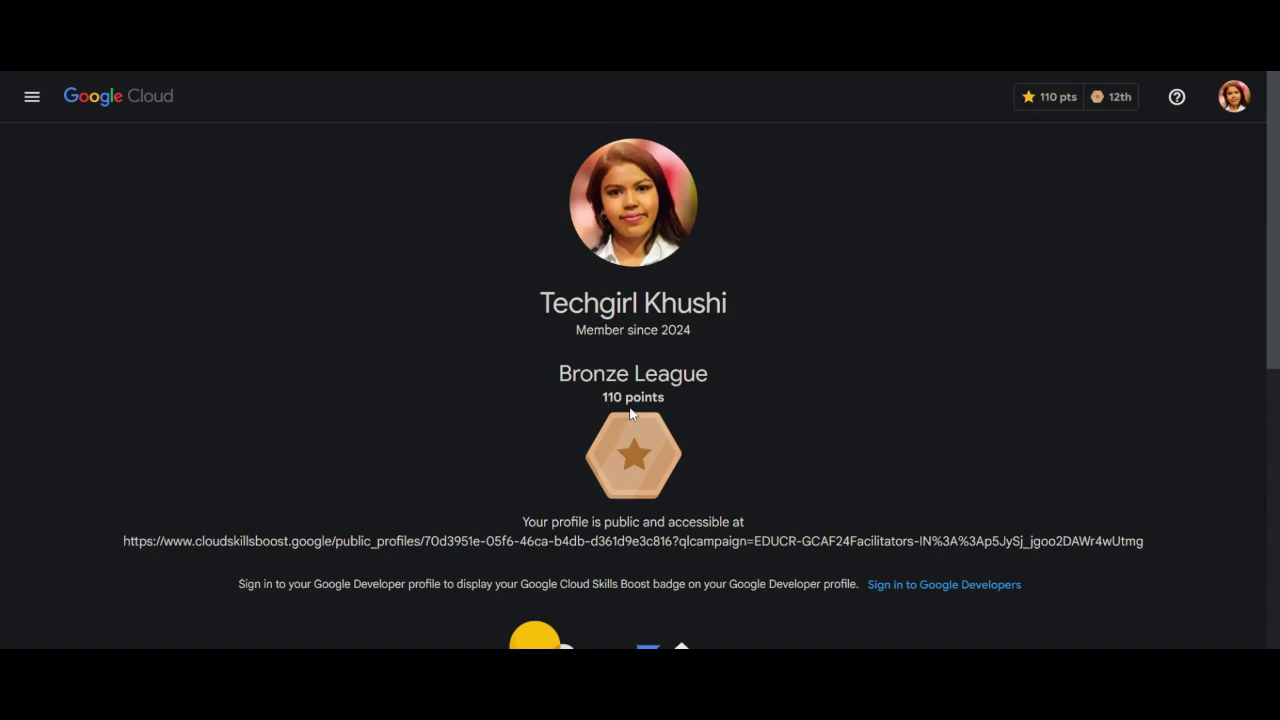
left_click(1234, 96)
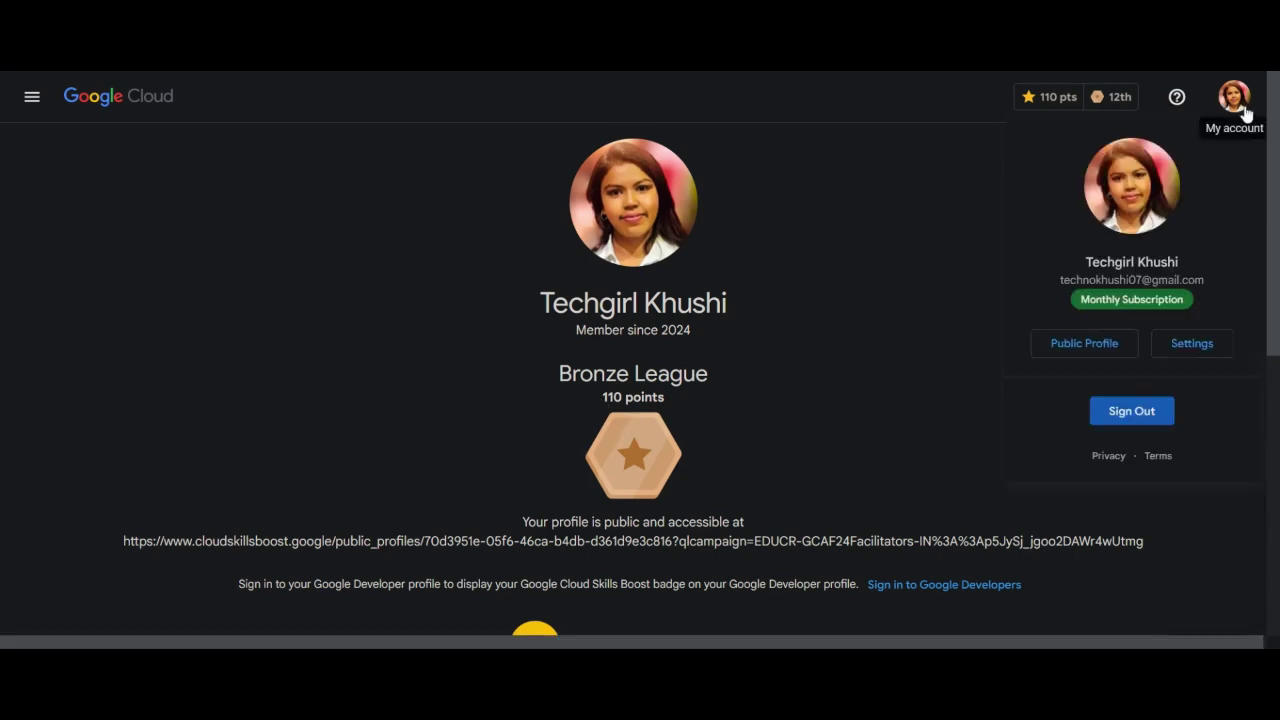